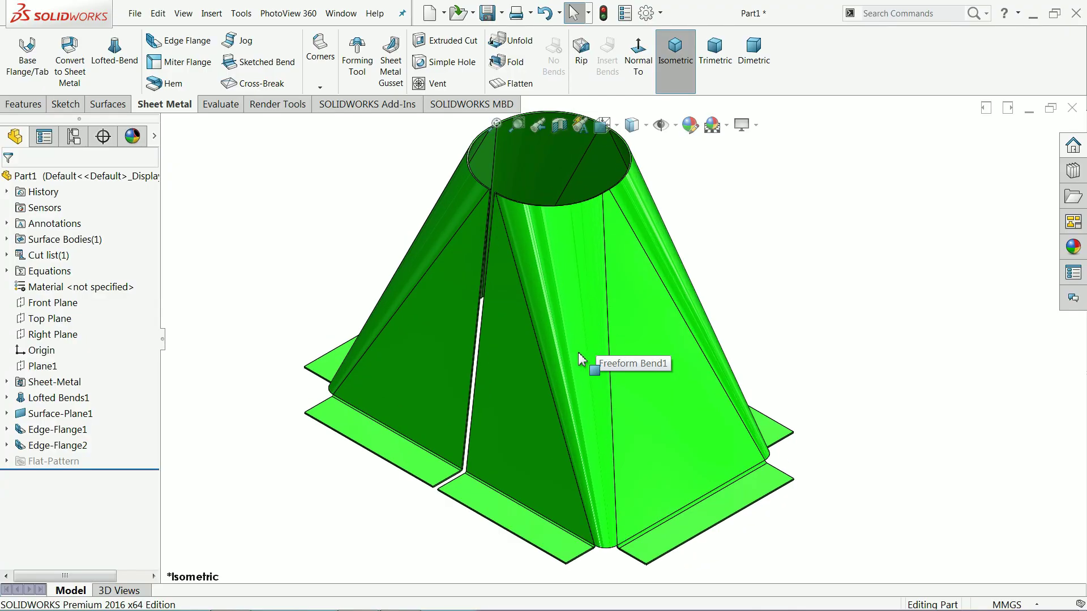
# Step: Orbit the green hopper, fold it back from its flat pattern, and snap to isometric
pyautogui.moveTo(578, 352)
pyautogui.mouseDown(button='middle')
pyautogui.moveTo(619, 308)
pyautogui.moveTo(584, 338)
pyautogui.mouseUp(button='middle')
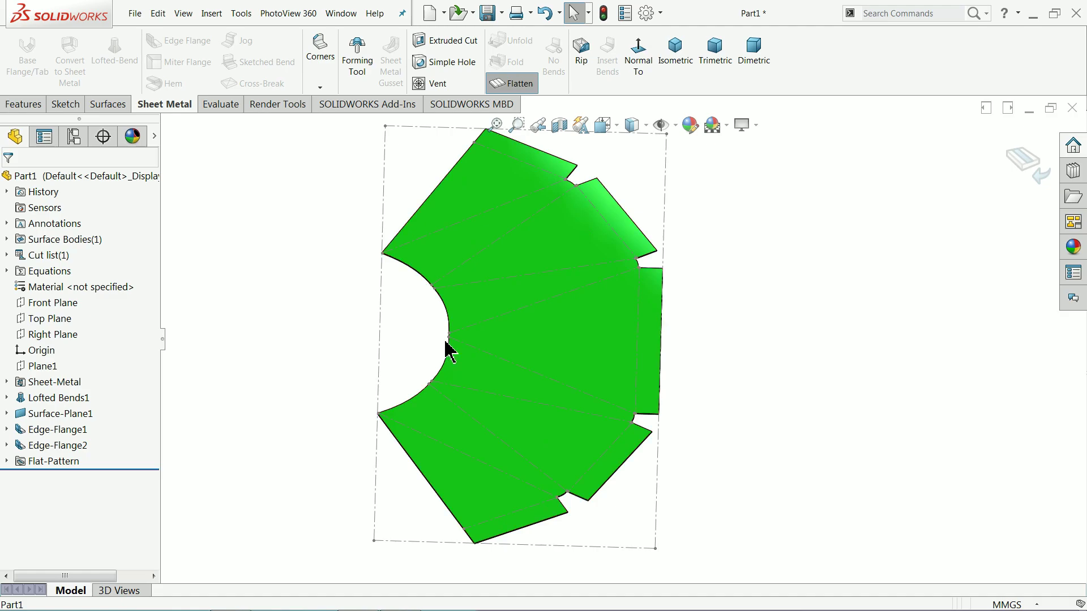
pyautogui.click(511, 83)
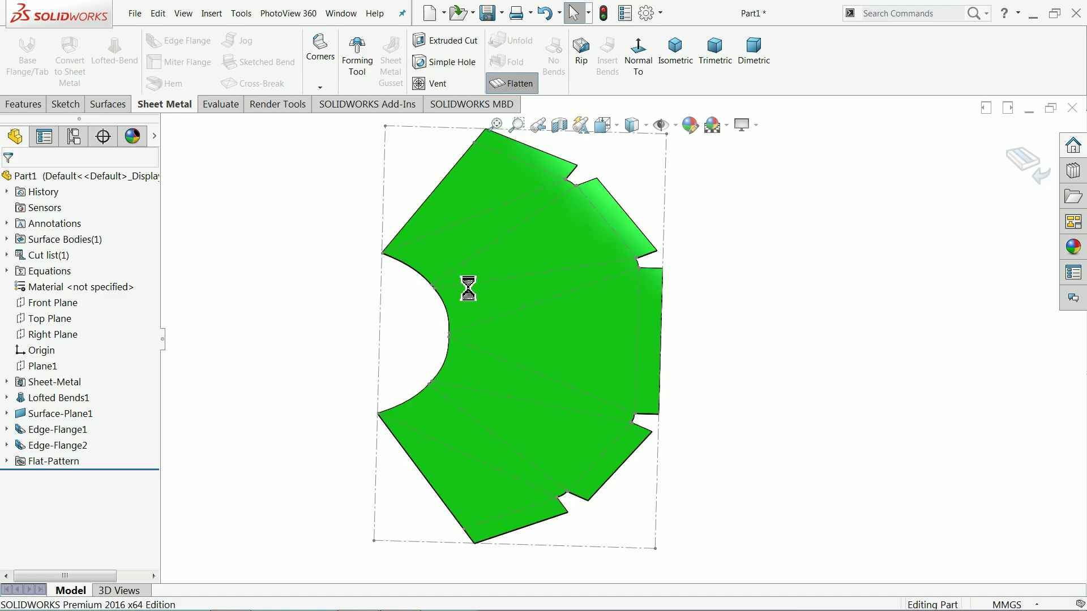
pyautogui.click(672, 72)
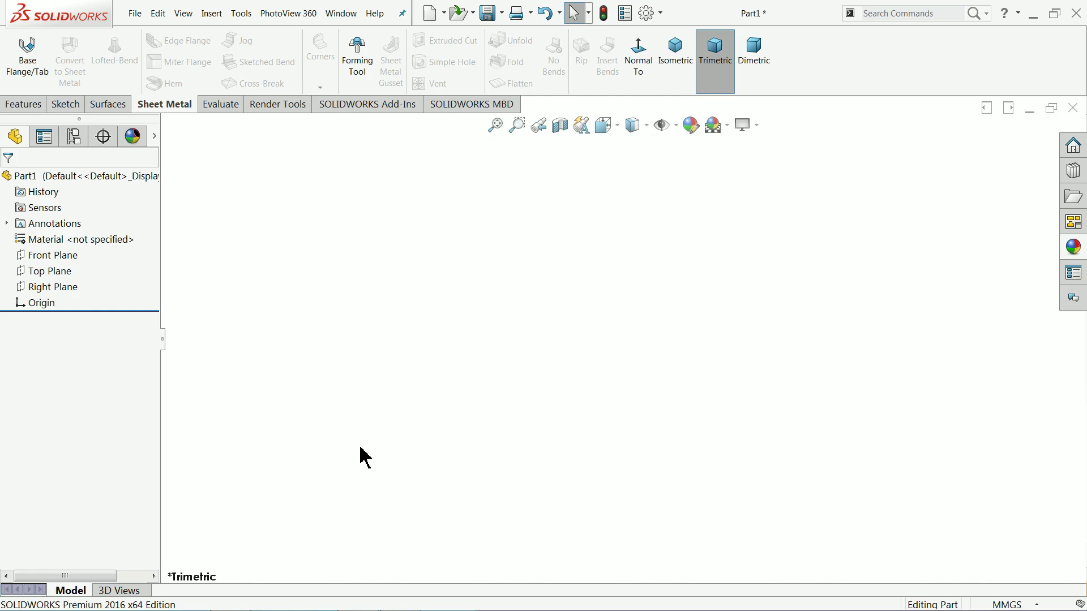
# Step: Sketch a center rectangle at the origin on the Top Plane
pyautogui.click(50, 276)
pyautogui.click(51, 254)
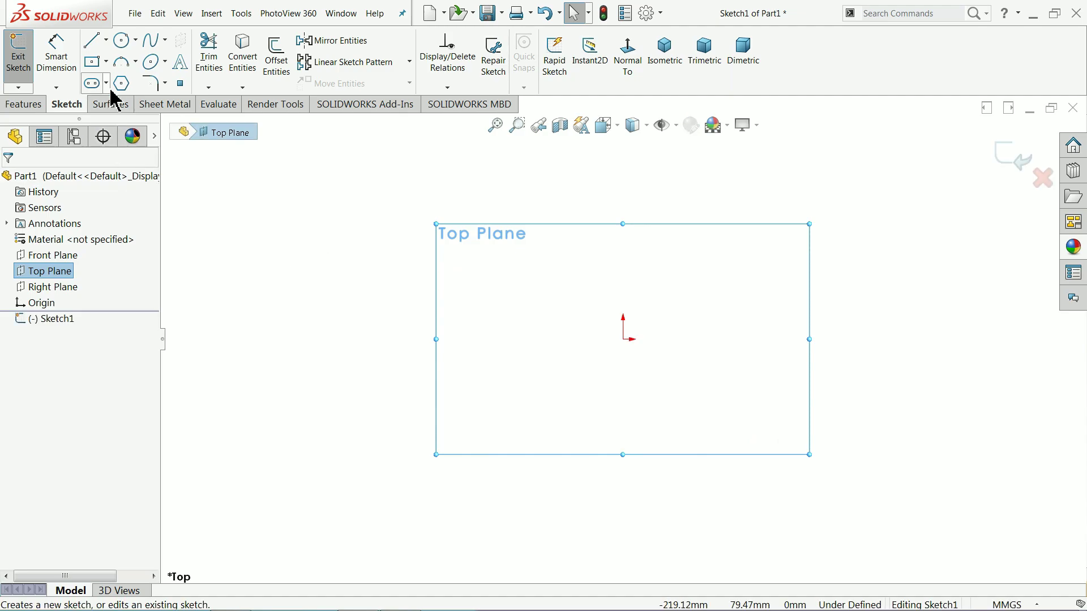
pyautogui.click(107, 61)
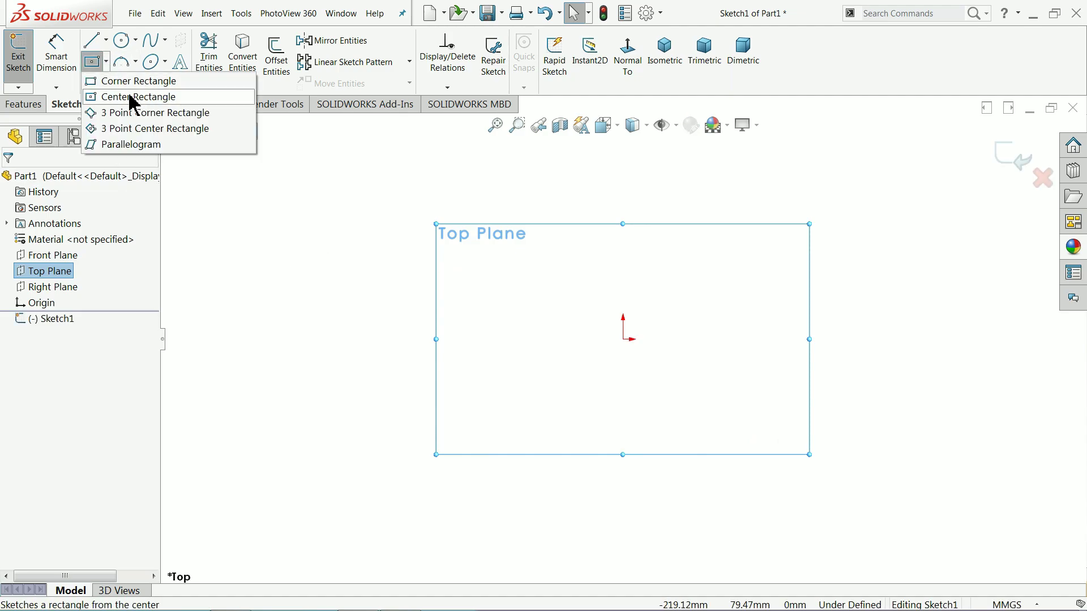
pyautogui.click(129, 98)
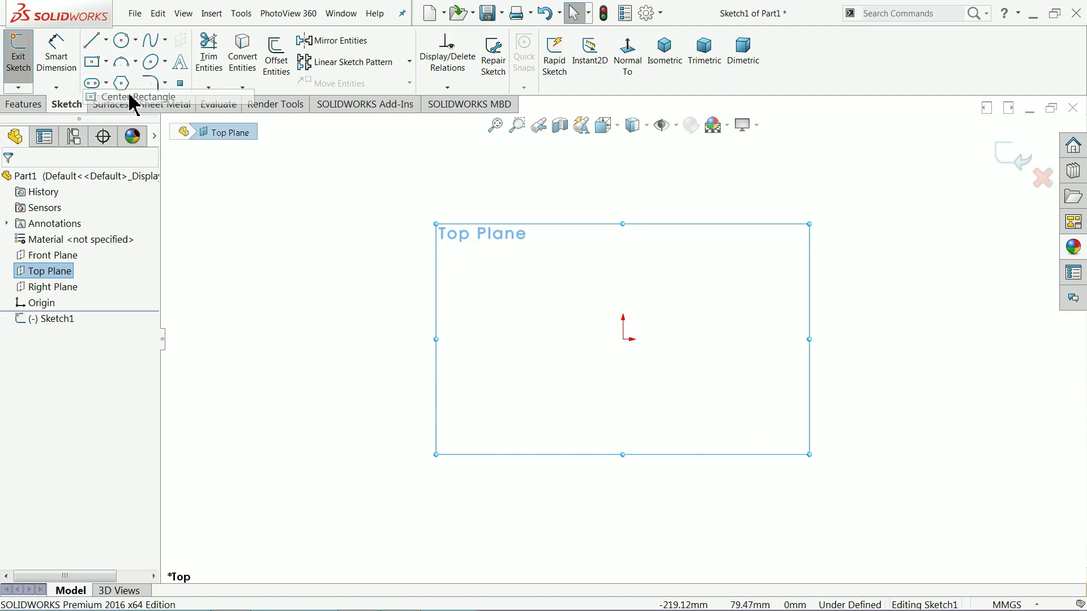
pyautogui.click(624, 339)
pyautogui.click(380, 198)
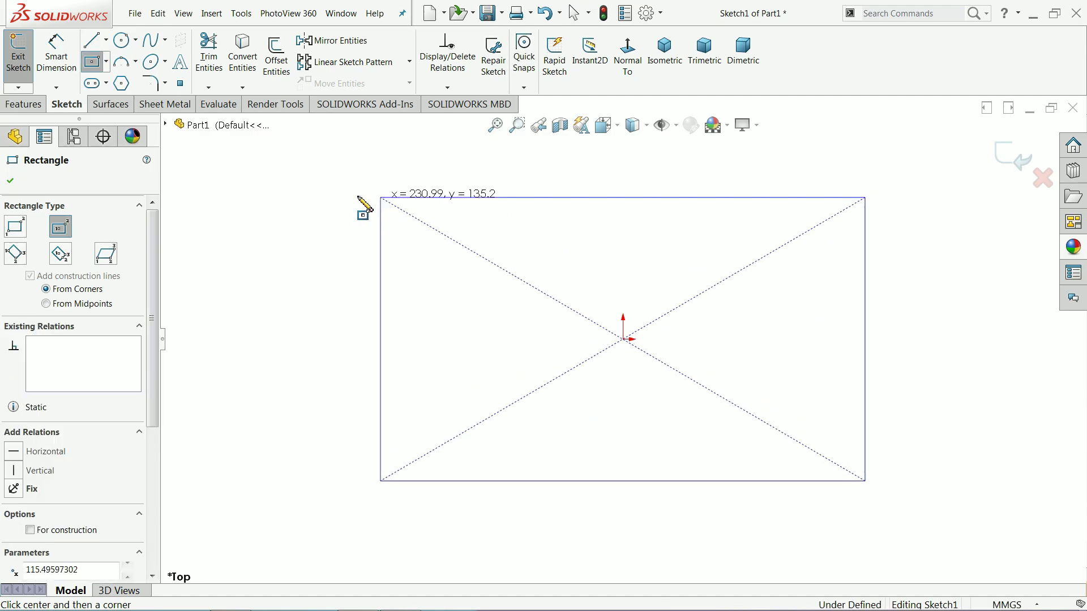
pyautogui.rightClick(282, 177)
pyautogui.click(322, 189)
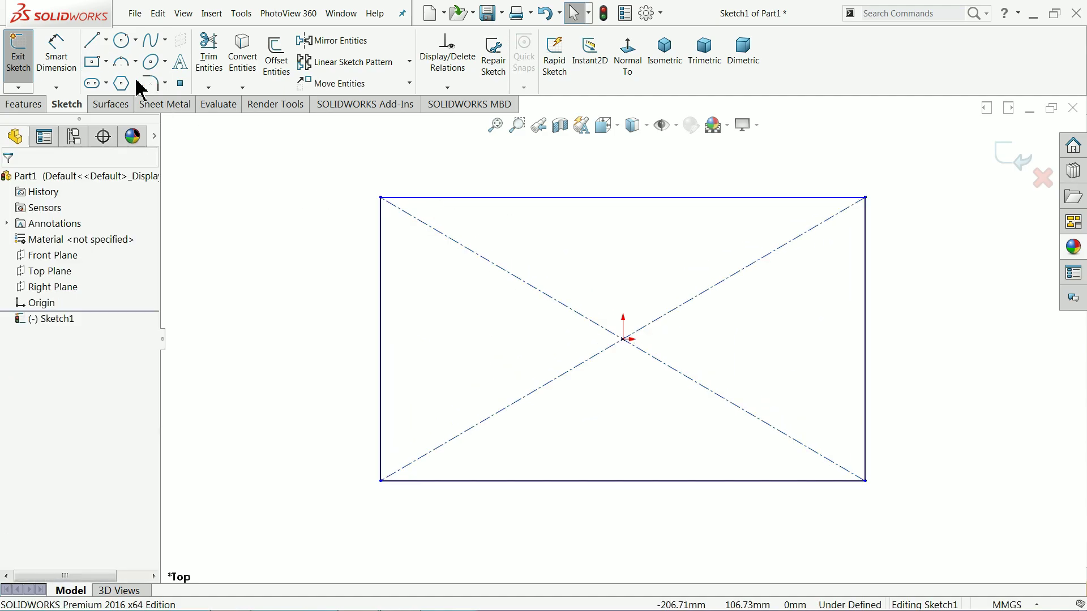
# Step: Dimension the rectangle 250 wide along the top edge and 150 tall along the left edge
pyautogui.click(67, 79)
pyautogui.click(582, 198)
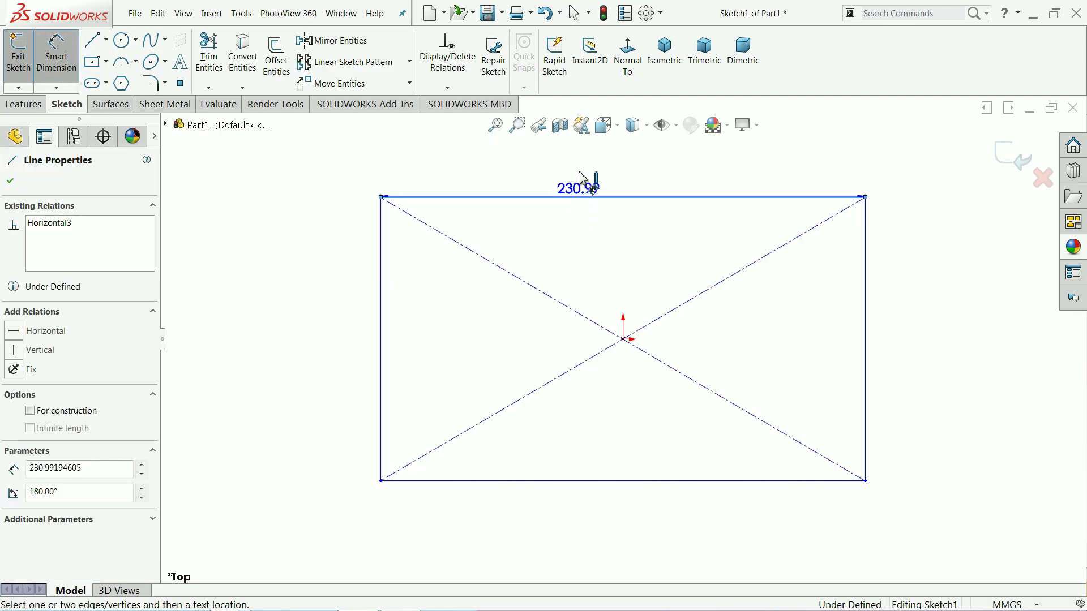
pyautogui.click(582, 172)
pyautogui.write('250')
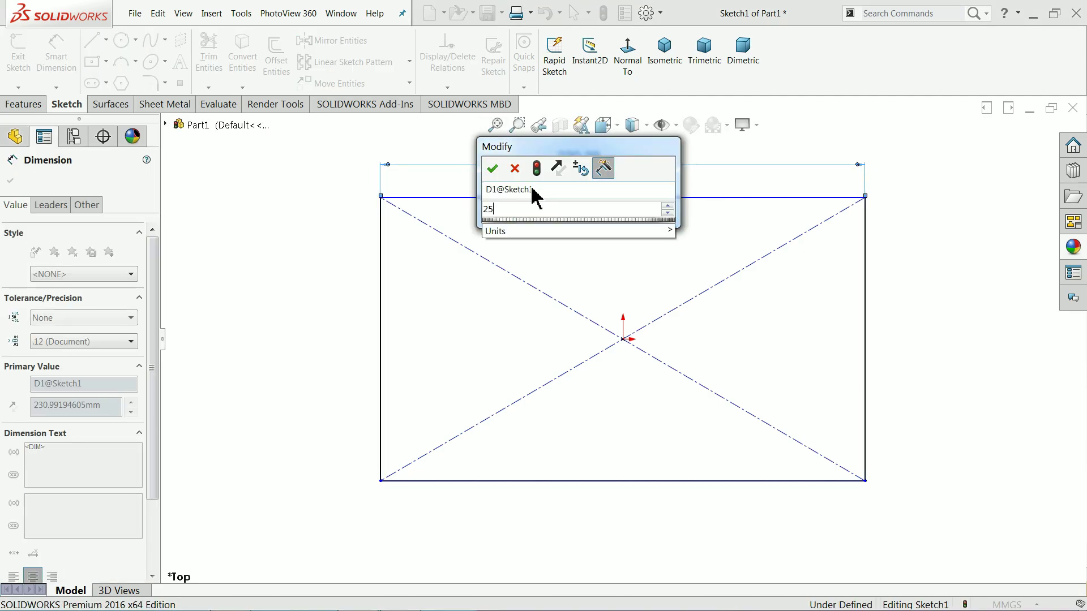
pyautogui.click(493, 168)
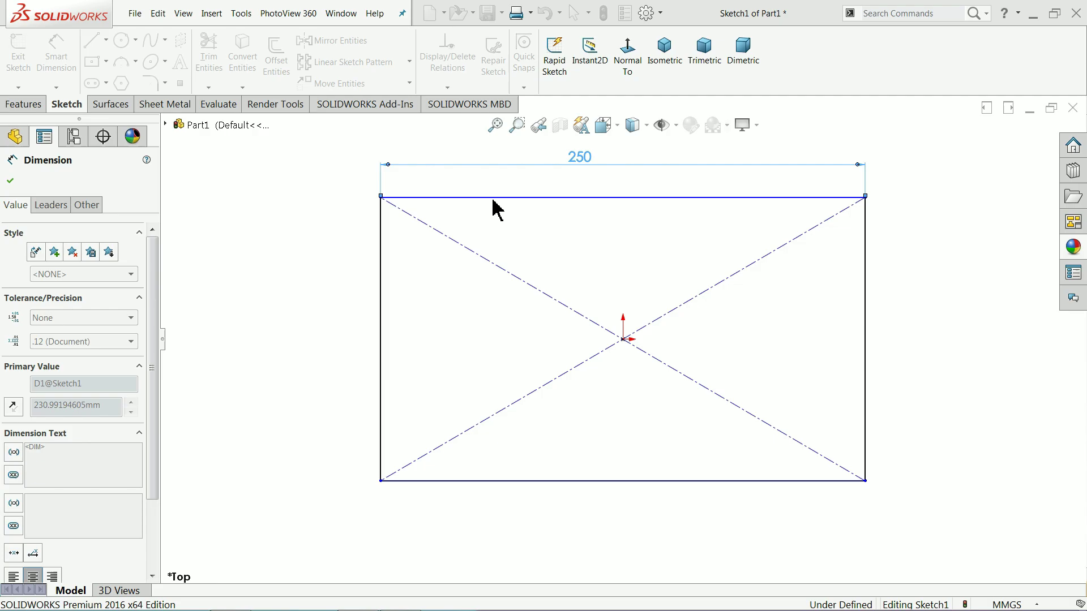
pyautogui.click(385, 317)
pyautogui.click(299, 334)
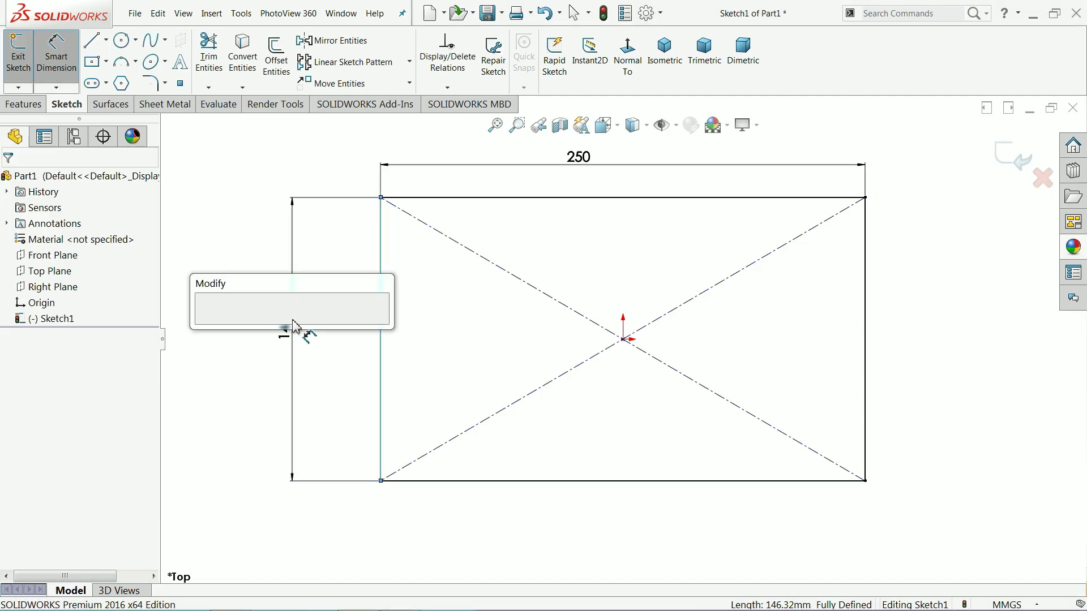
pyautogui.write('150')
pyautogui.click(210, 322)
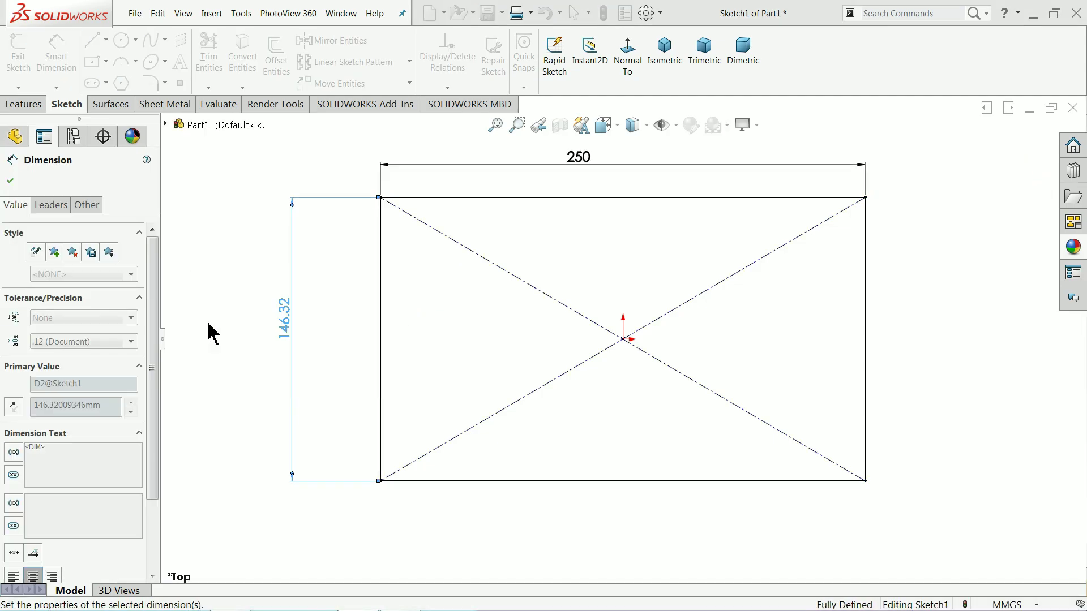
pyautogui.click(150, 83)
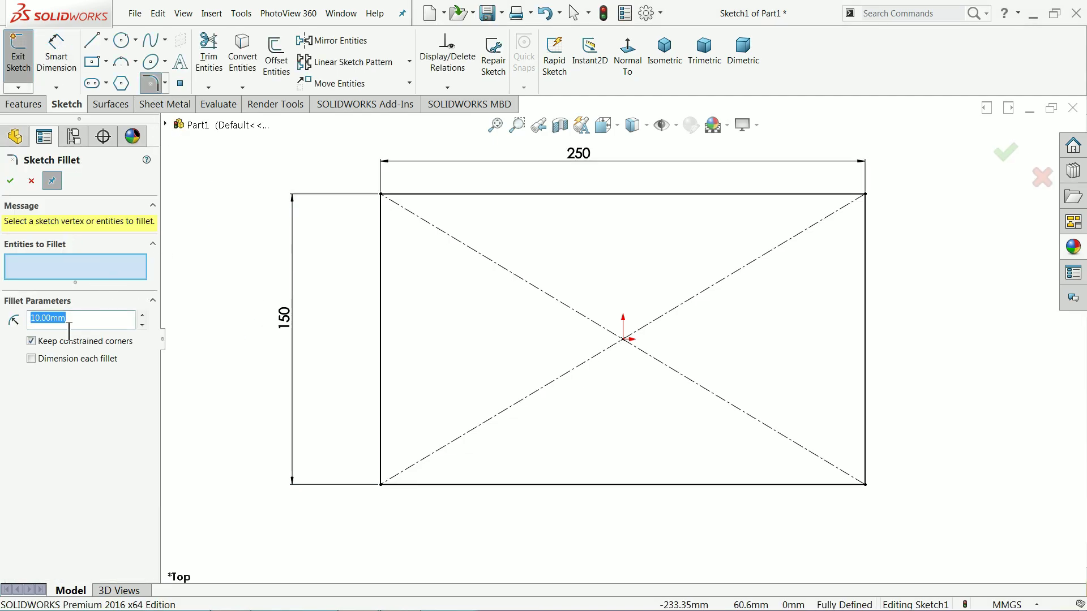
# Step: Box-select the whole 250 × 150 rectangle and apply R10 sketch fillets to every corner
pyautogui.moveTo(308, 139); pyautogui.dragTo(902, 518)
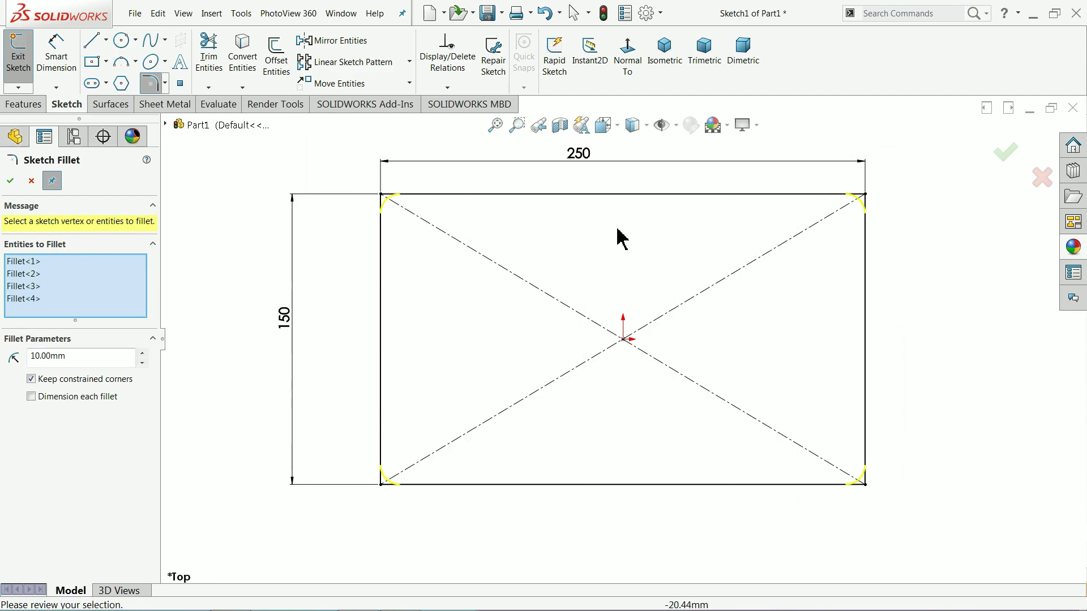
pyautogui.click(10, 182)
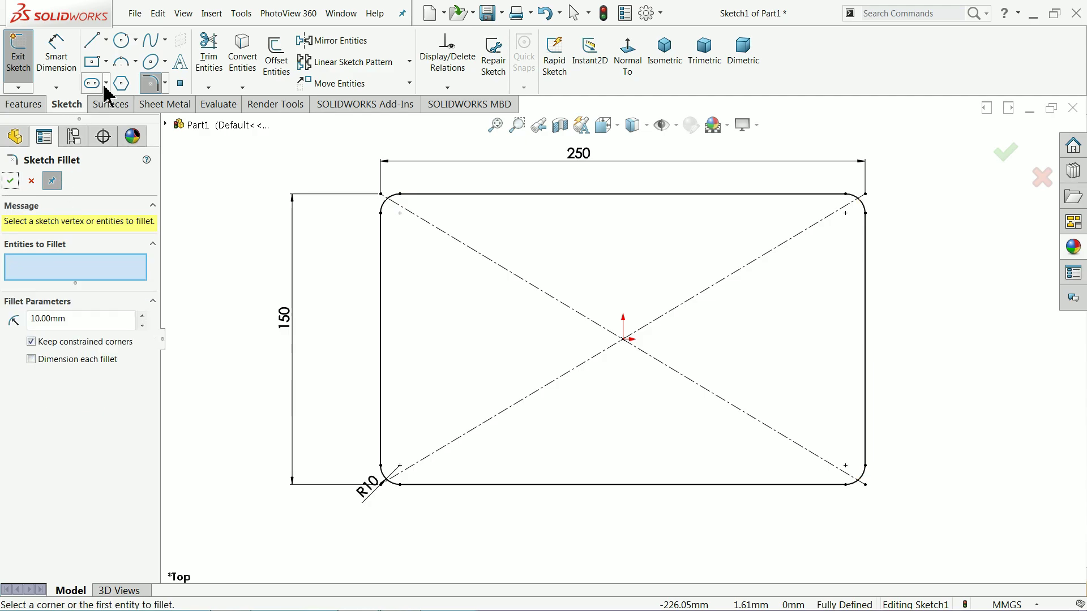
pyautogui.click(10, 181)
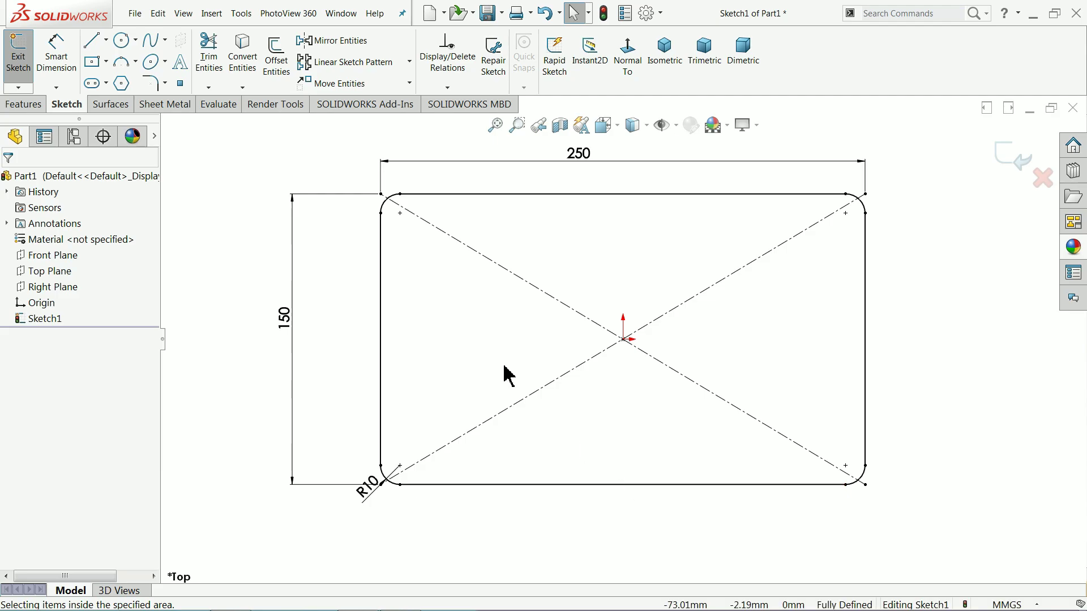
# Step: Draw a construction circle centred on the rectangle's bottom edge
pyautogui.click(122, 41)
pyautogui.scroll(-4, 668, 507)
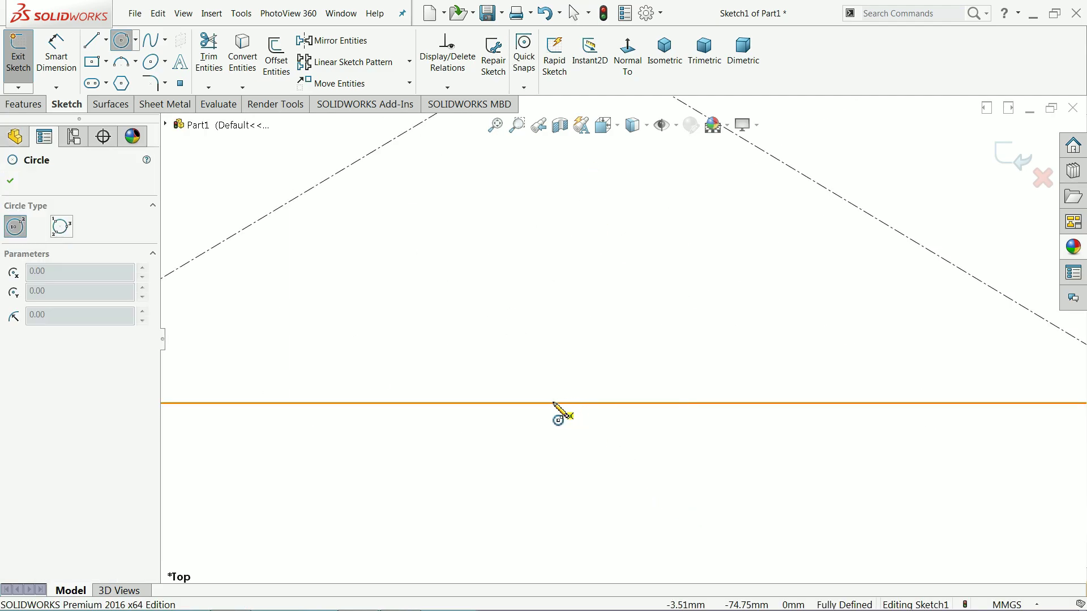
pyautogui.moveTo(567, 402); pyautogui.dragTo(599, 374)
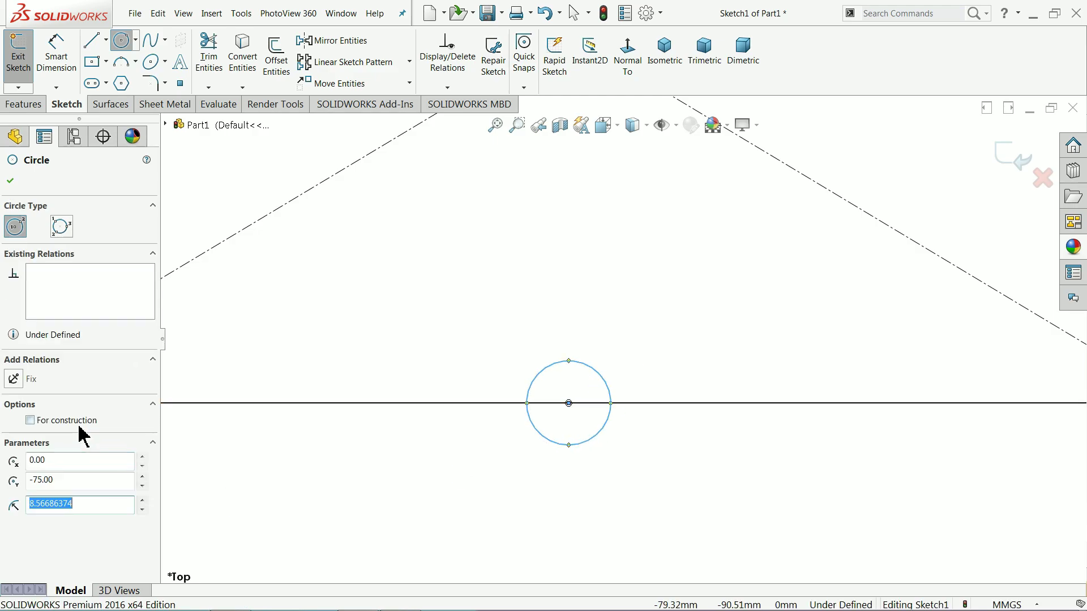
pyautogui.click(30, 420)
pyautogui.click(12, 182)
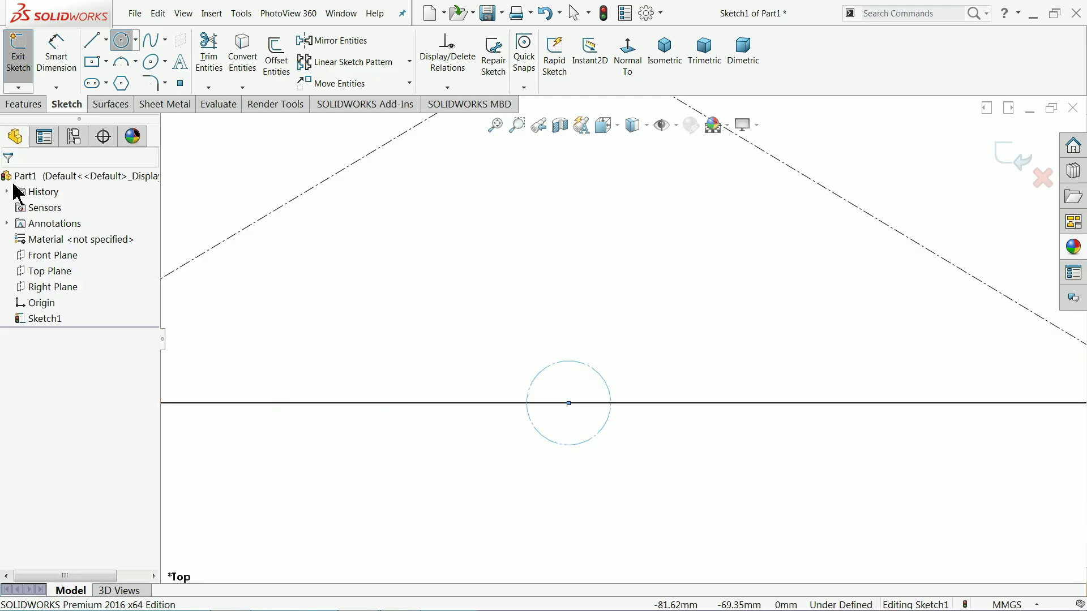
# Step: Dimension the circle Ø4 and move the dimension closer to it
pyautogui.click(56, 71)
pyautogui.click(527, 409)
pyautogui.click(573, 485)
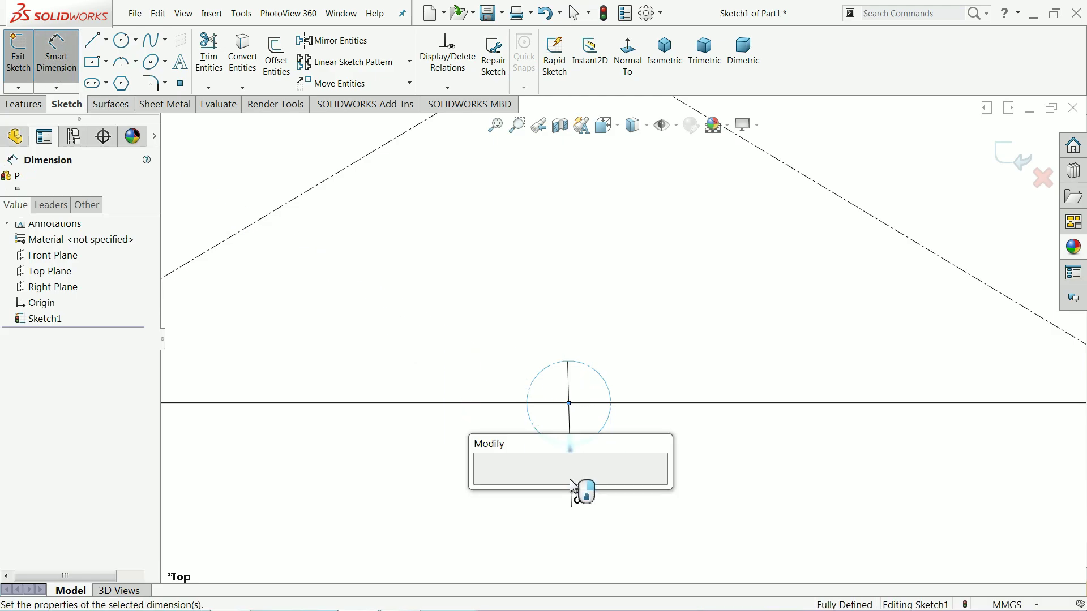
pyautogui.write('4')
pyautogui.click(485, 485)
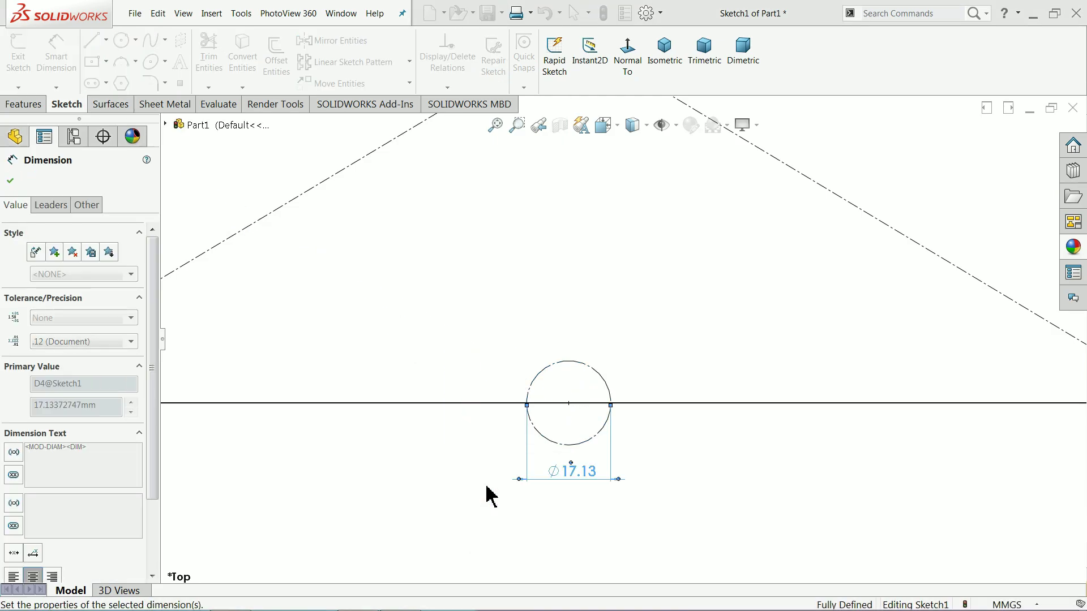
pyautogui.click(11, 181)
pyautogui.press('Escape')
pyautogui.scroll(-3, 566, 396)
pyautogui.scroll(3, 614, 448)
pyautogui.scroll(-2, 617, 470)
pyautogui.moveTo(617, 470); pyautogui.dragTo(612, 362)
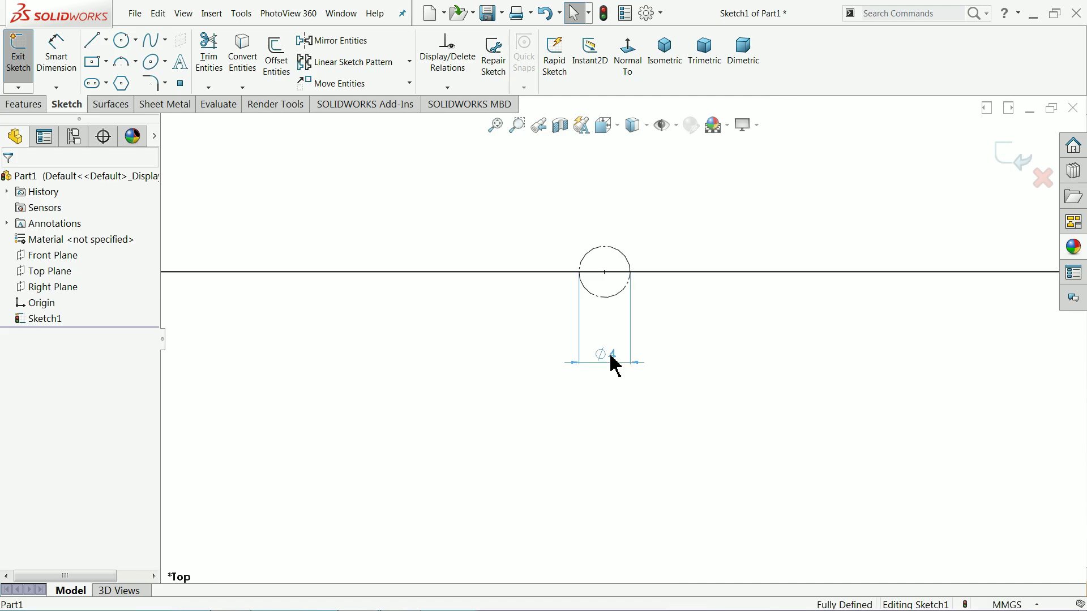
# Step: Trim away the bottom-edge segment inside the Ø4 circle to open a gap
pyautogui.click(213, 62)
pyautogui.scroll(-3, 614, 279)
pyautogui.moveTo(607, 328)
pyautogui.mouseDown()
pyautogui.moveTo(616, 291)
pyautogui.moveTo(573, 327)
pyautogui.mouseUp()
pyautogui.click(11, 184)
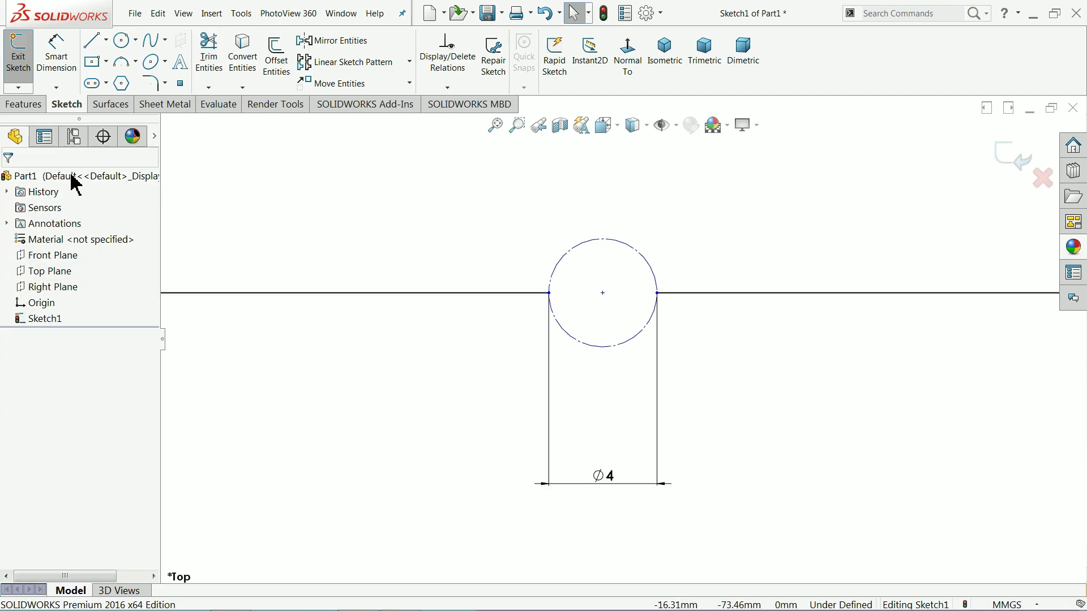
# Step: Run Fully Define Sketch to add the missing dimensions and relations
pyautogui.click(448, 87)
pyautogui.click(458, 134)
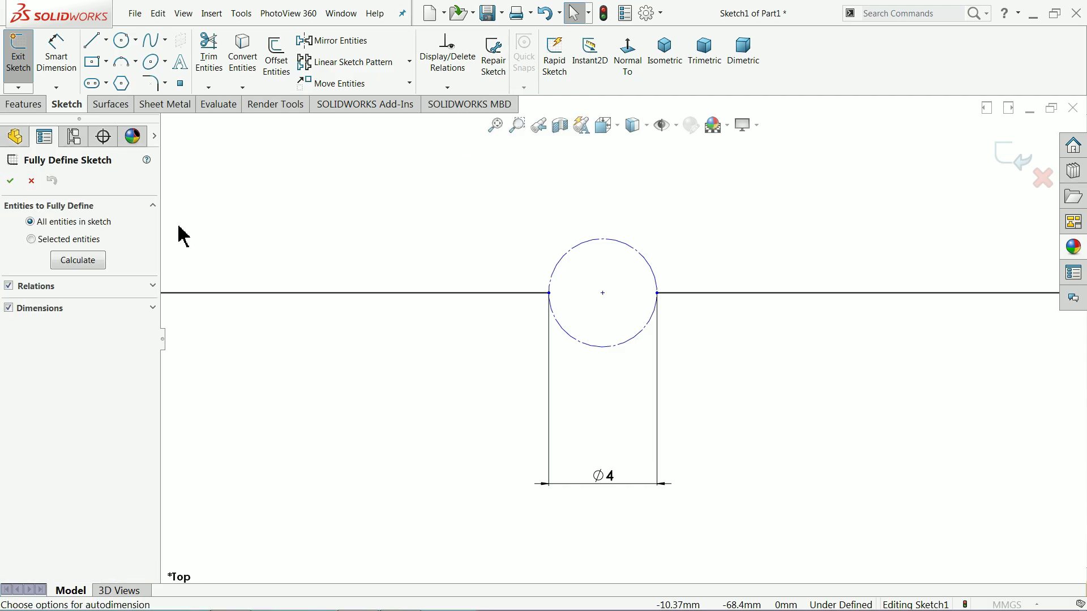
pyautogui.click(71, 262)
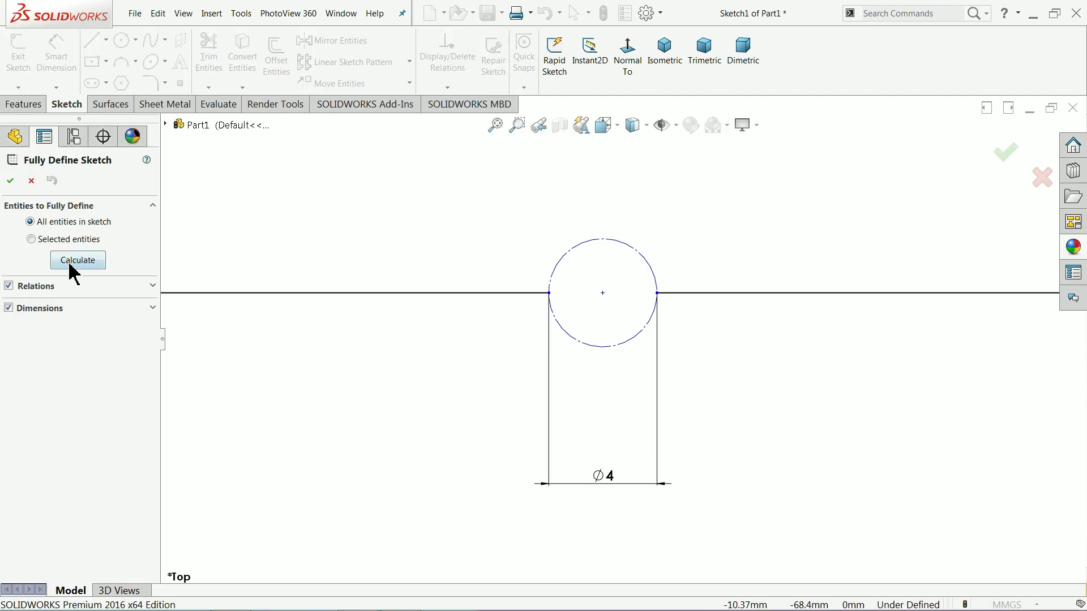
pyautogui.click(10, 180)
pyautogui.scroll(5, 611, 339)
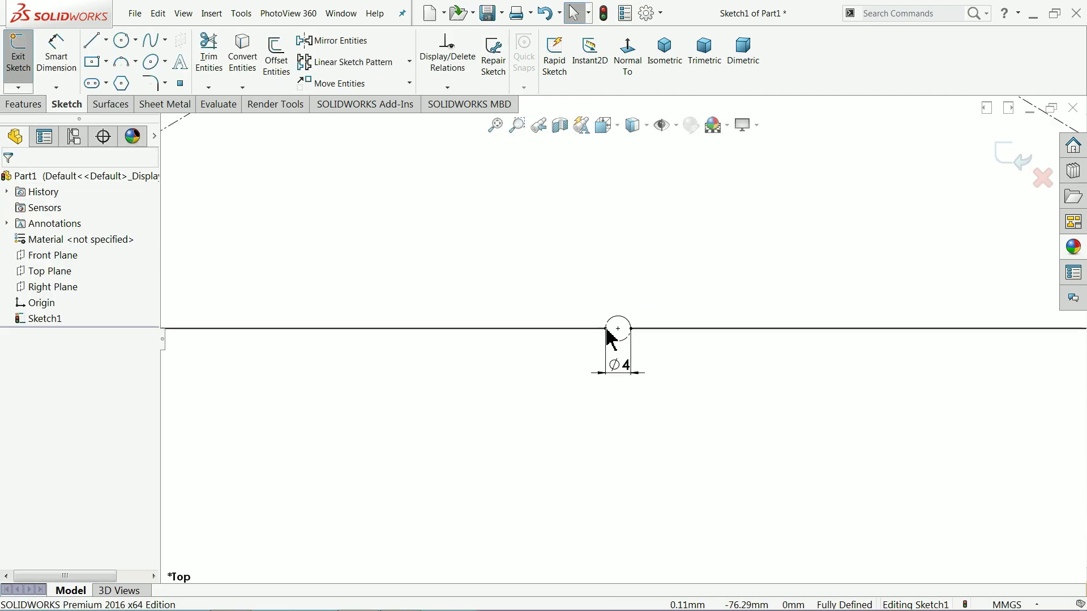
pyautogui.scroll(4, 615, 334)
pyautogui.scroll(-1, 656, 289)
pyautogui.scroll(1, 659, 280)
pyautogui.scroll(-2, 595, 250)
# Step: Exit Sketch1 and create Plane1 from Reference Geometry, offset 200 mm above the Top Plane
pyautogui.click(1006, 162)
pyautogui.moveTo(598, 381)
pyautogui.mouseDown(button='middle')
pyautogui.moveTo(583, 342)
pyautogui.moveTo(528, 306)
pyautogui.moveTo(546, 255)
pyautogui.moveTo(455, 320)
pyautogui.mouseUp(button='middle')
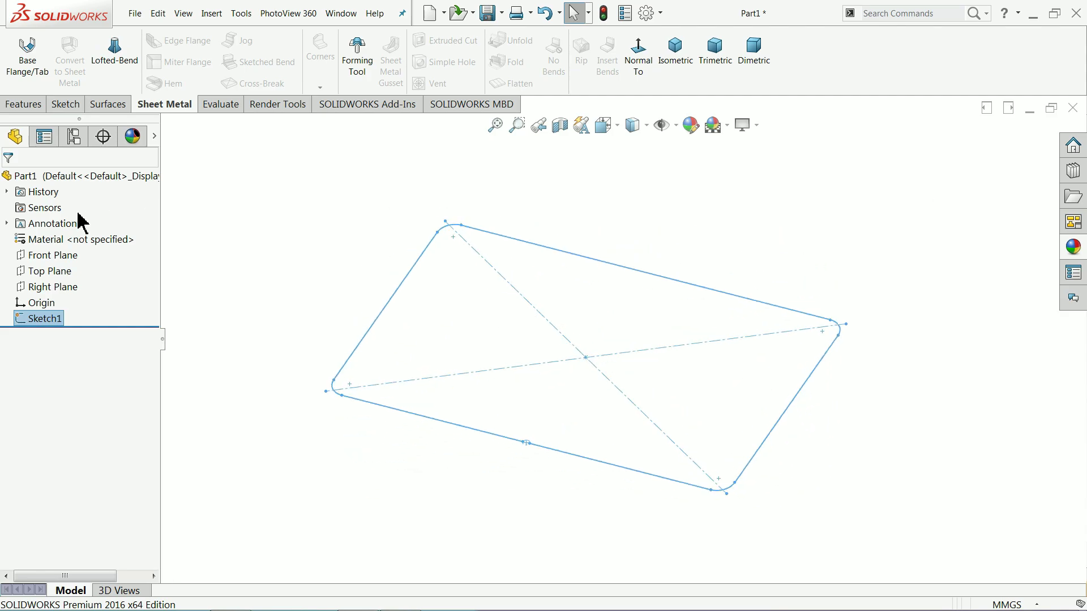
pyautogui.click(56, 273)
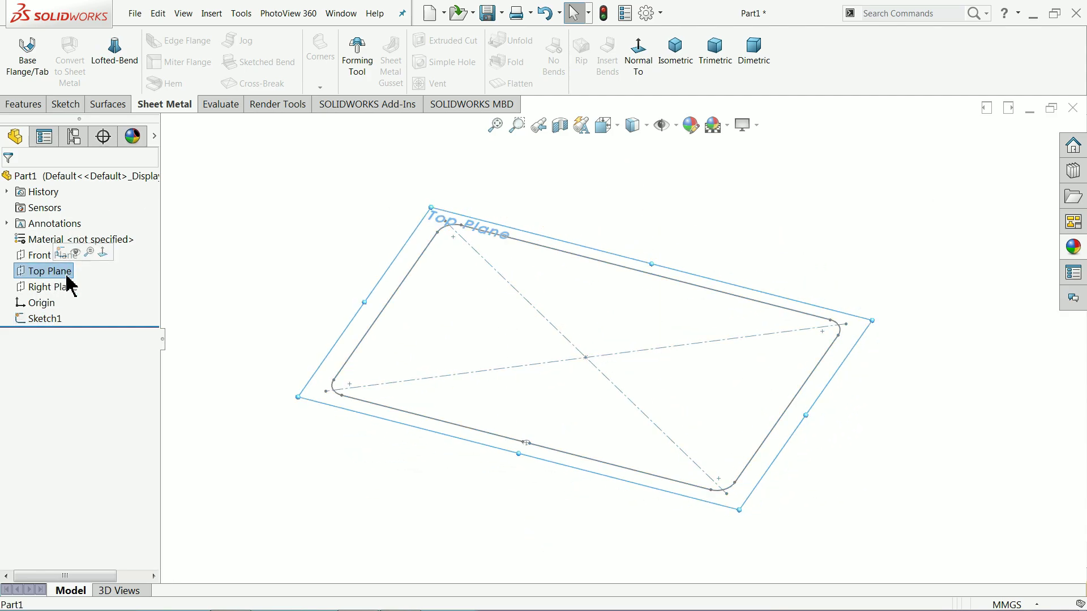
pyautogui.click(30, 105)
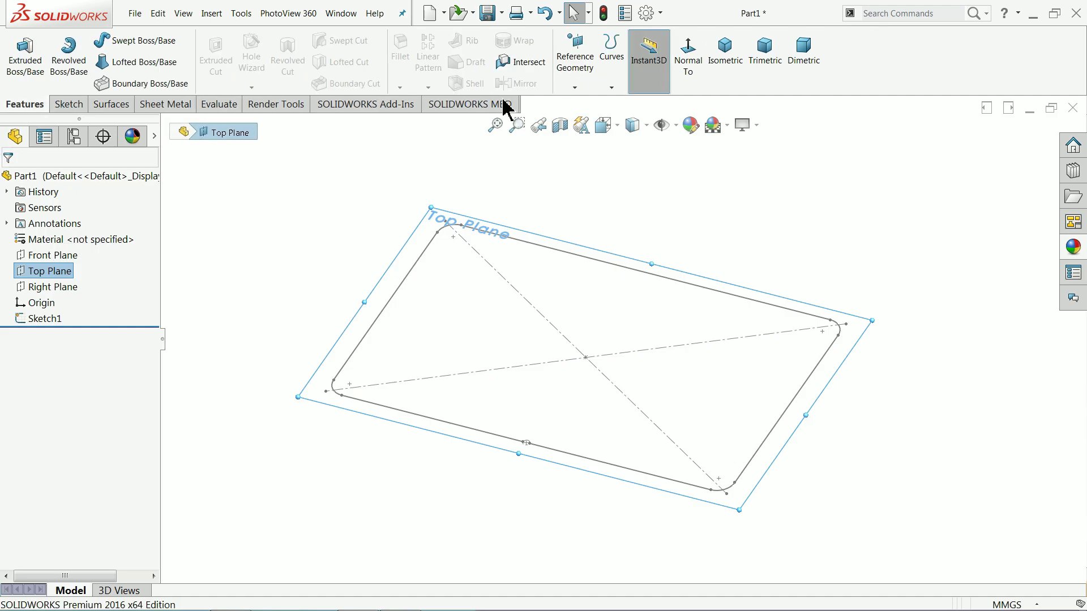
pyautogui.click(575, 85)
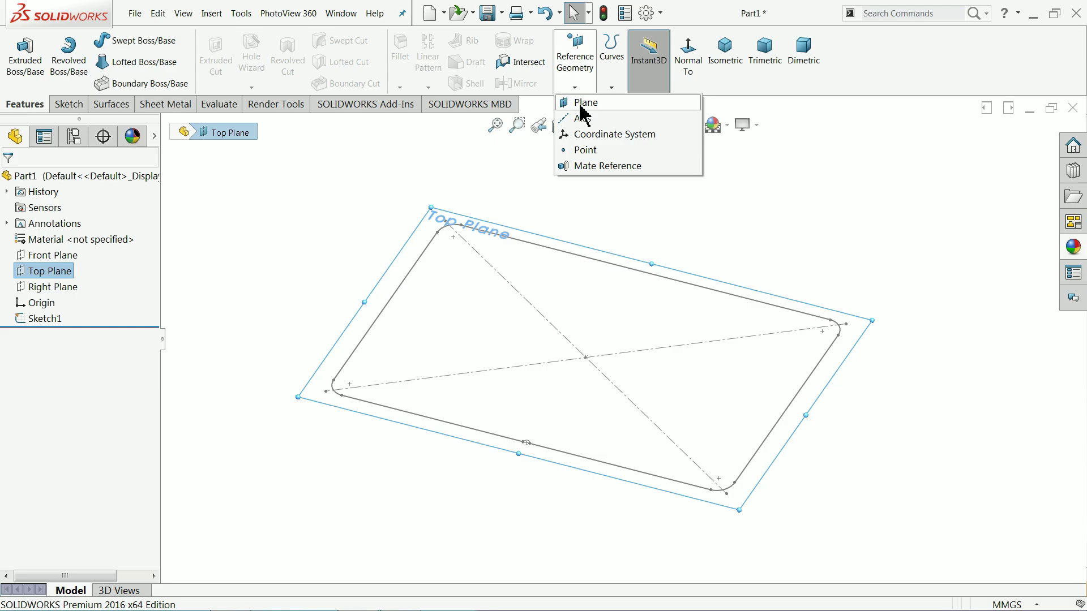
pyautogui.click(582, 107)
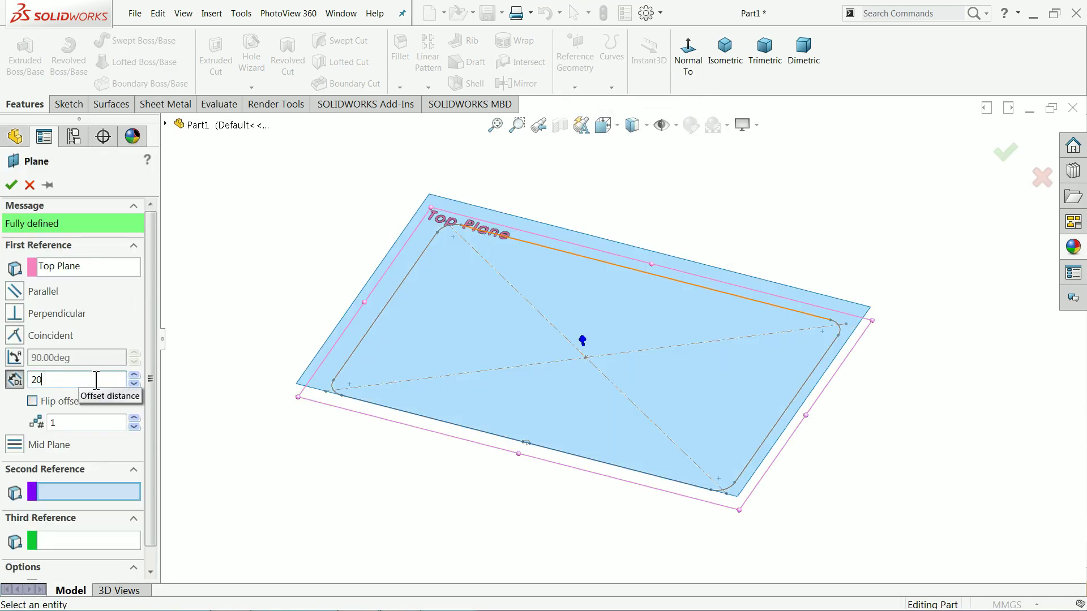
pyautogui.press('Return')
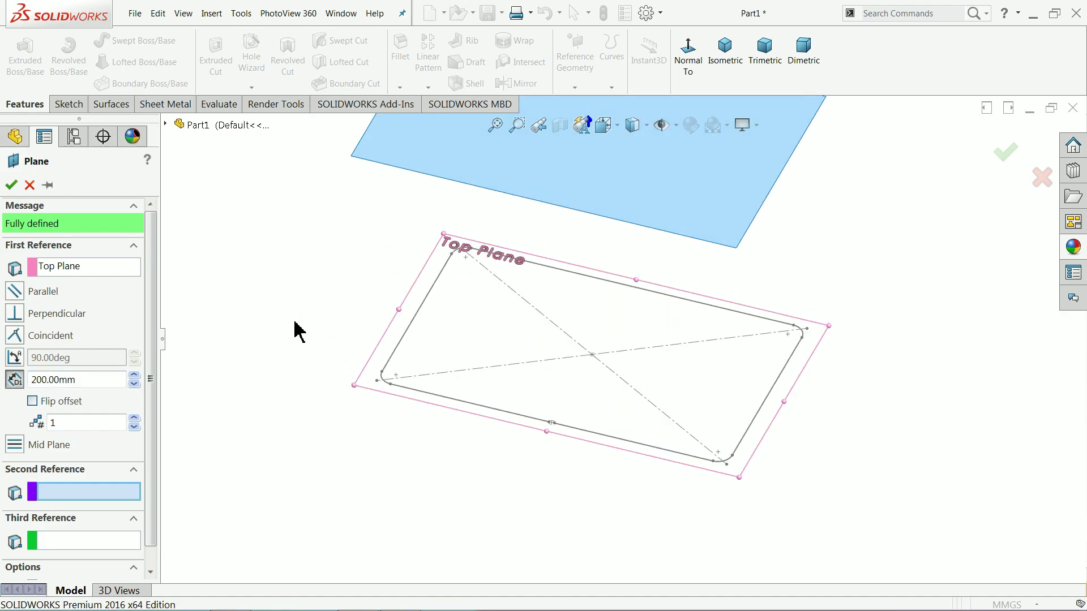
pyautogui.press('f')
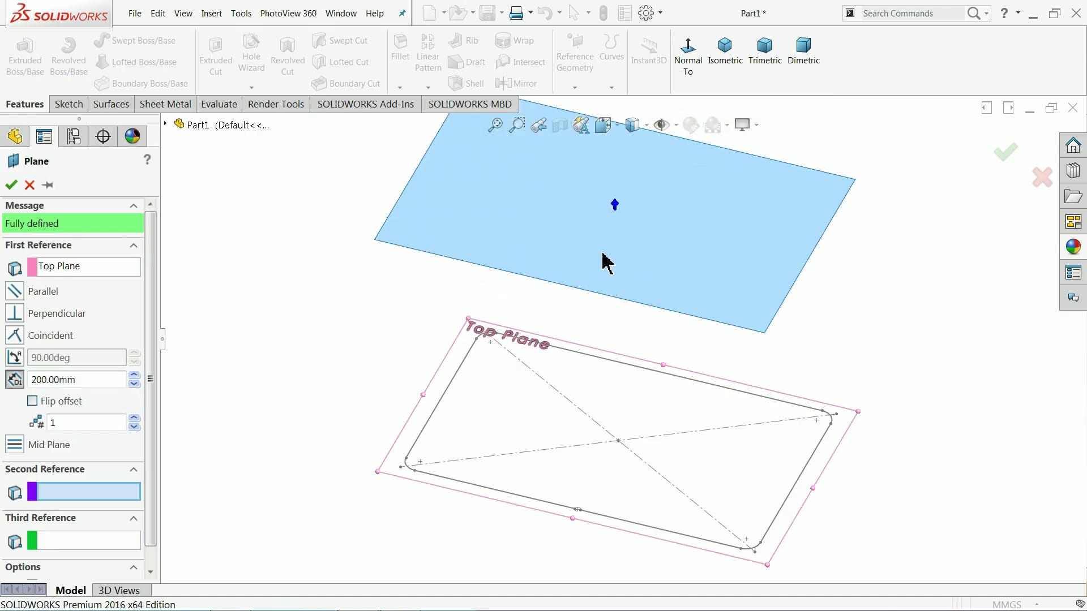
pyautogui.click(11, 187)
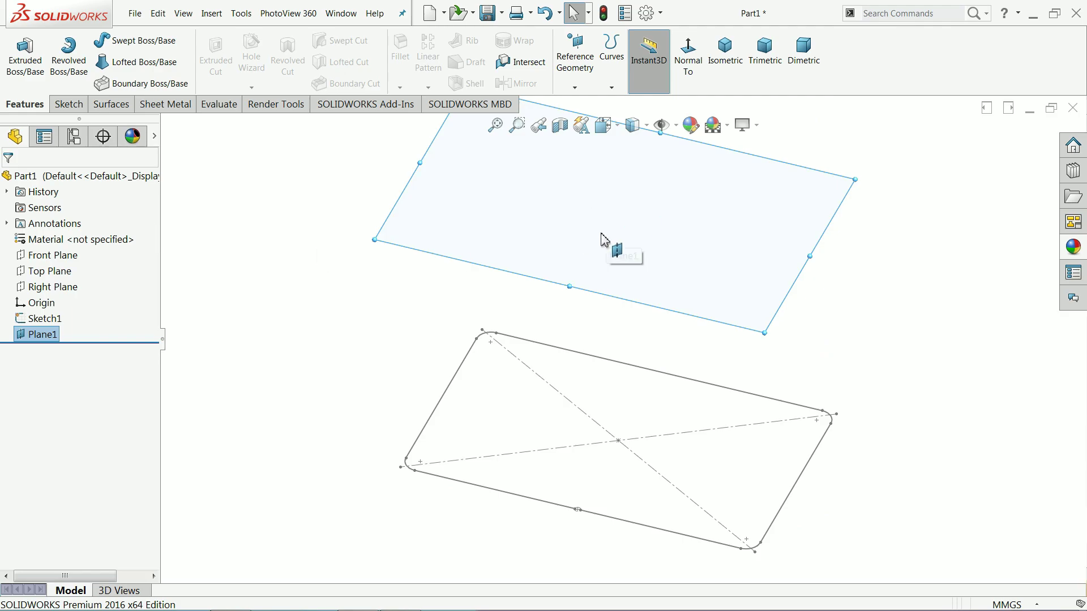
# Step: Start a sketch on Plane1, view it Normal To, and draw a center rectangle at the origin
pyautogui.click(68, 105)
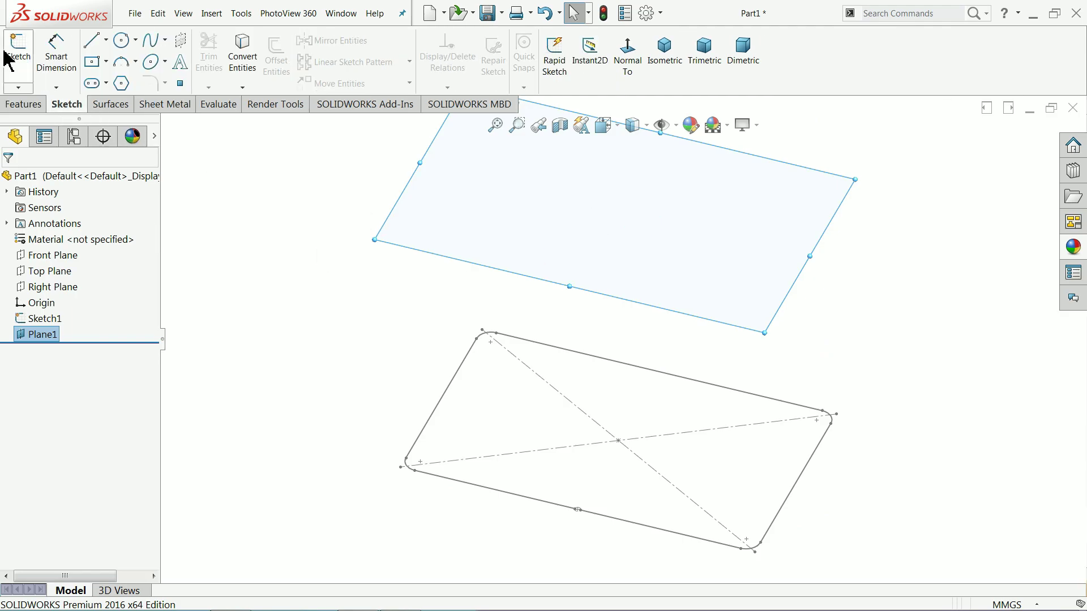
pyautogui.click(15, 64)
pyautogui.click(627, 61)
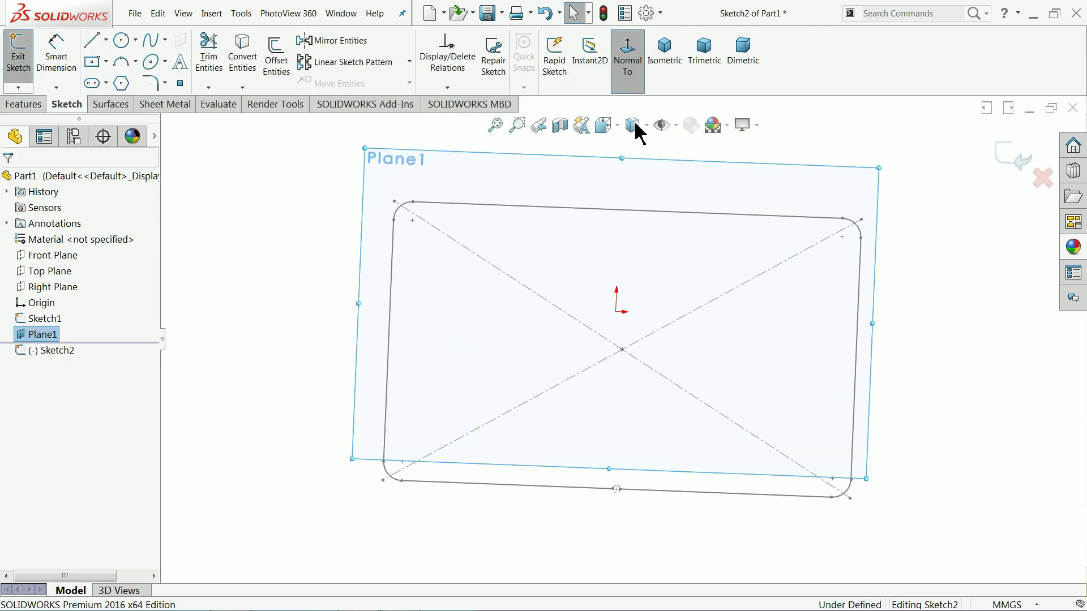
pyautogui.click(92, 62)
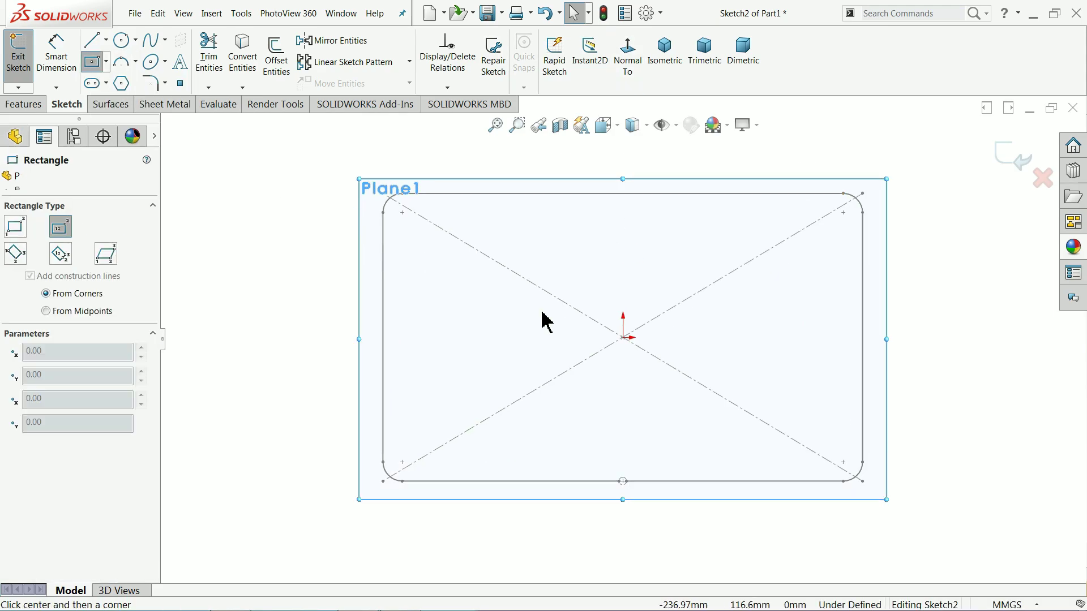
pyautogui.click(623, 338)
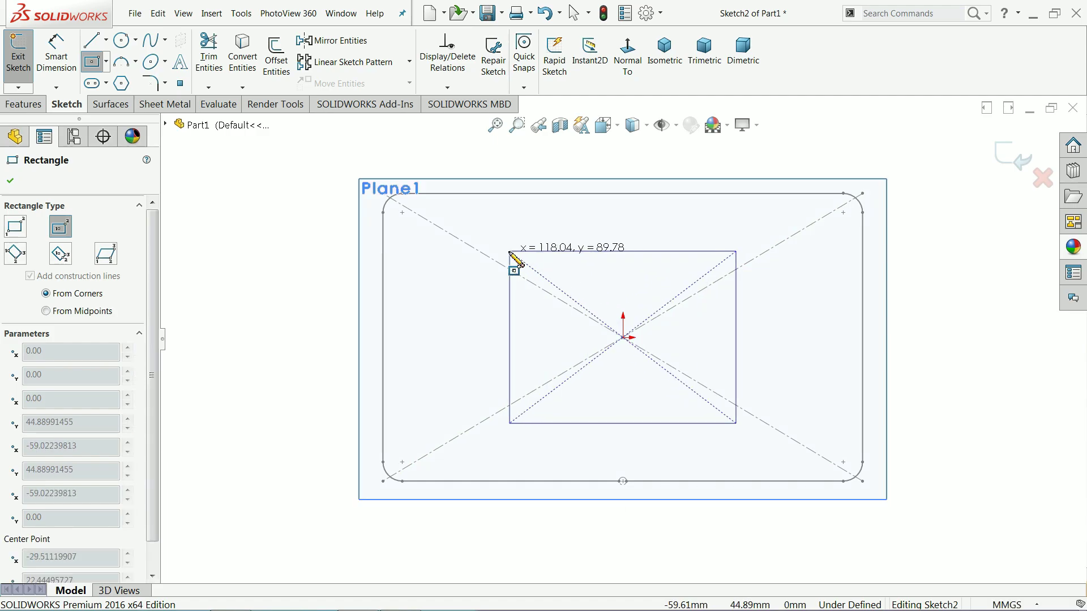
pyautogui.click(500, 237)
pyautogui.rightClick(301, 240)
pyautogui.click(333, 245)
# Step: Make the rectangle's top and left sides equal so it becomes a square
pyautogui.scroll(-2, 566, 258)
pyautogui.click(572, 237)
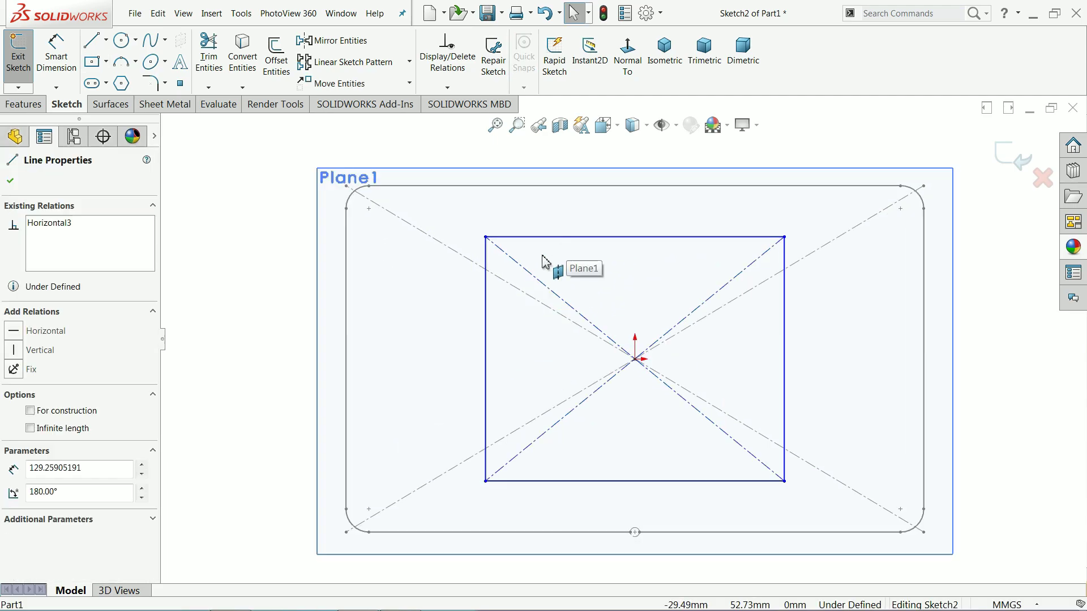
pyautogui.keyDown('ctrl'); pyautogui.click(489, 295); pyautogui.keyUp('ctrl')
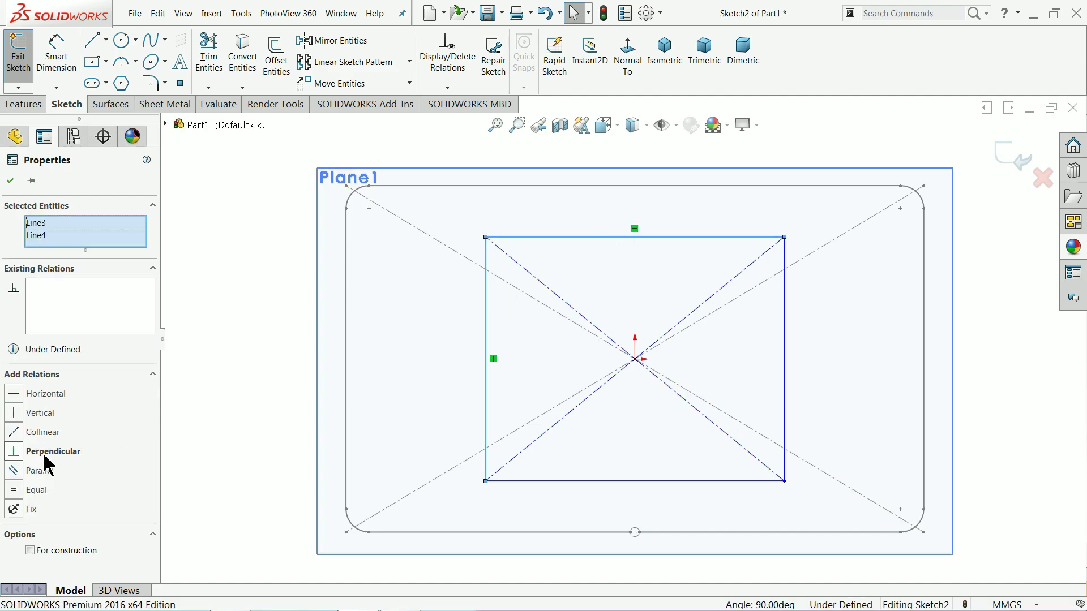
pyautogui.click(34, 490)
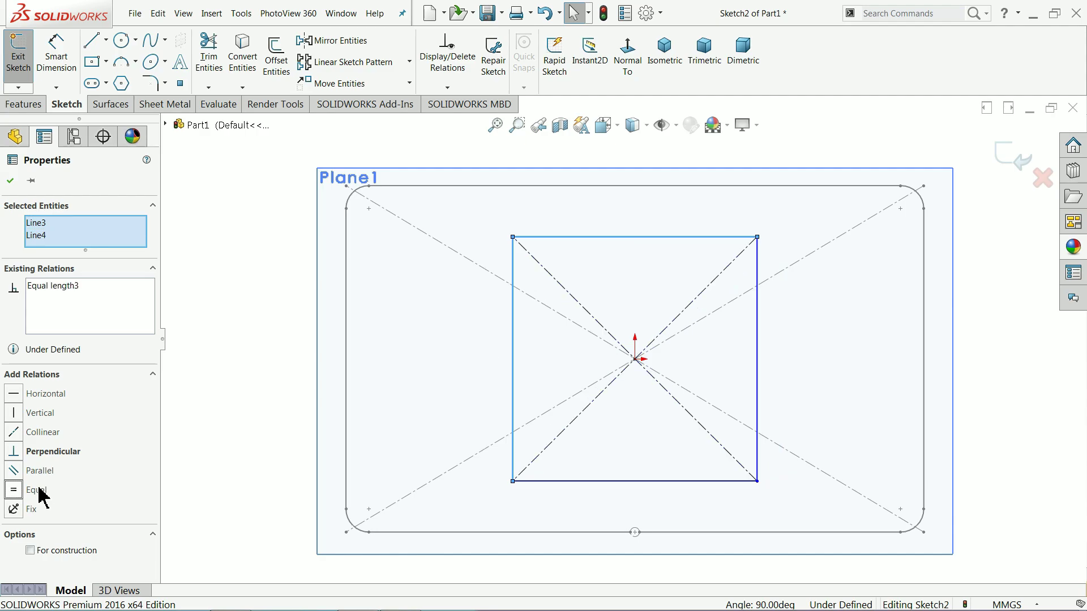
pyautogui.click(17, 181)
# Step: Dimension the square's side to 100 mm
pyautogui.click(56, 57)
pyautogui.click(758, 367)
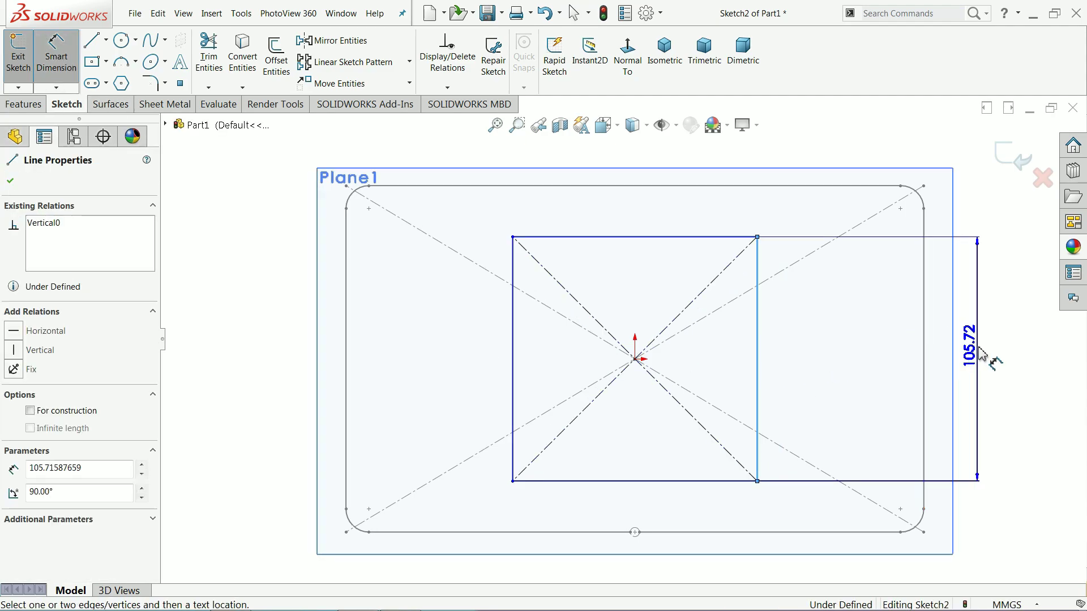
pyautogui.click(984, 353)
pyautogui.write('100')
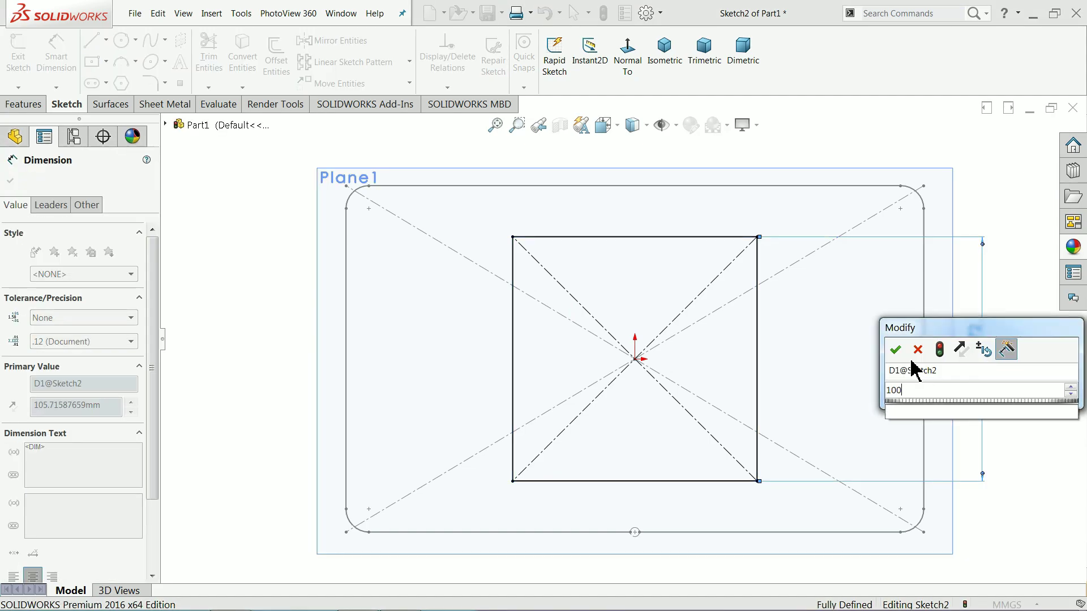
pyautogui.click(892, 351)
pyautogui.click(252, 272)
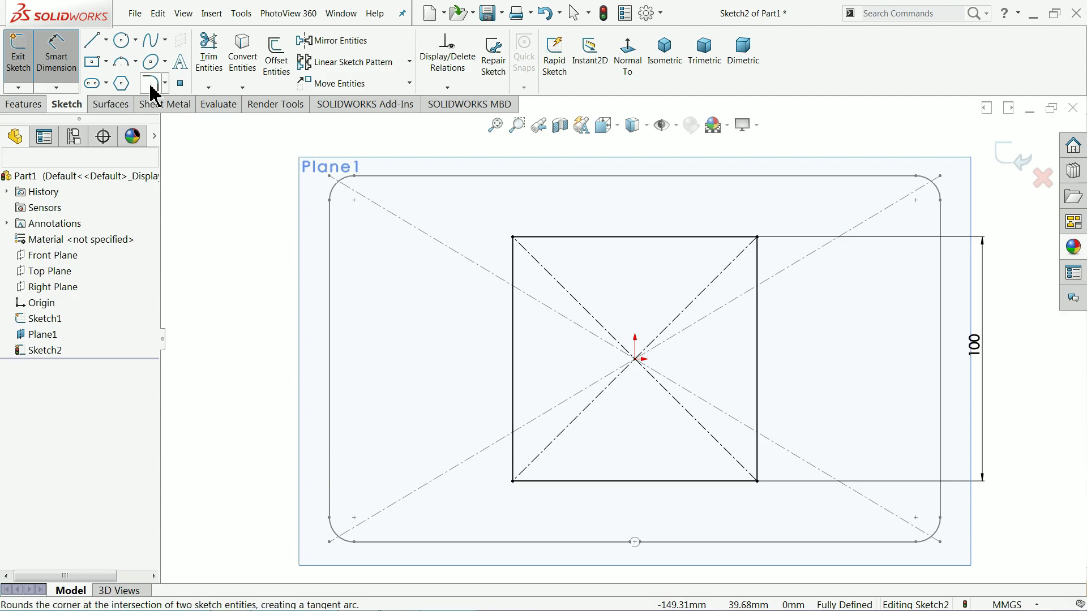
# Step: Fillet all four square corners at R47, accepting each relation-removal warning
pyautogui.click(151, 84)
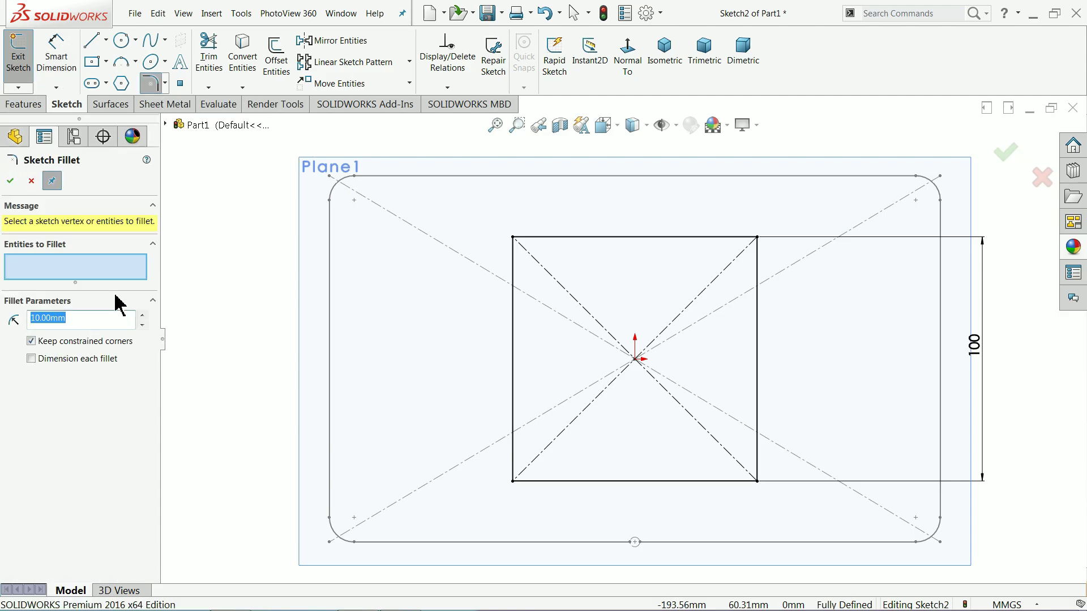
pyautogui.moveTo(441, 188); pyautogui.dragTo(801, 521)
pyautogui.click(580, 334)
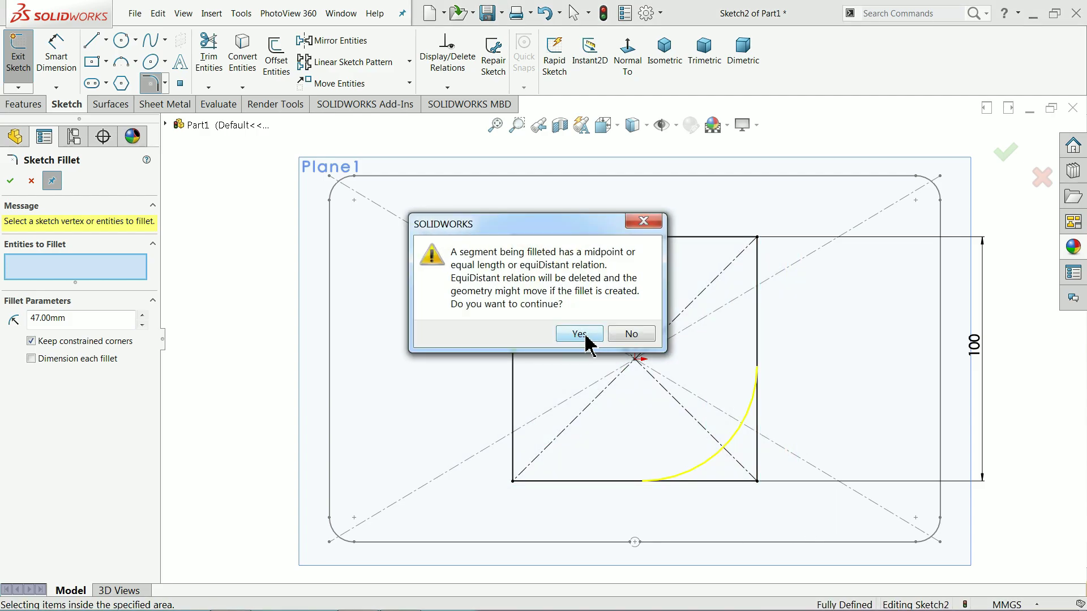
pyautogui.click(583, 335)
pyautogui.click(589, 335)
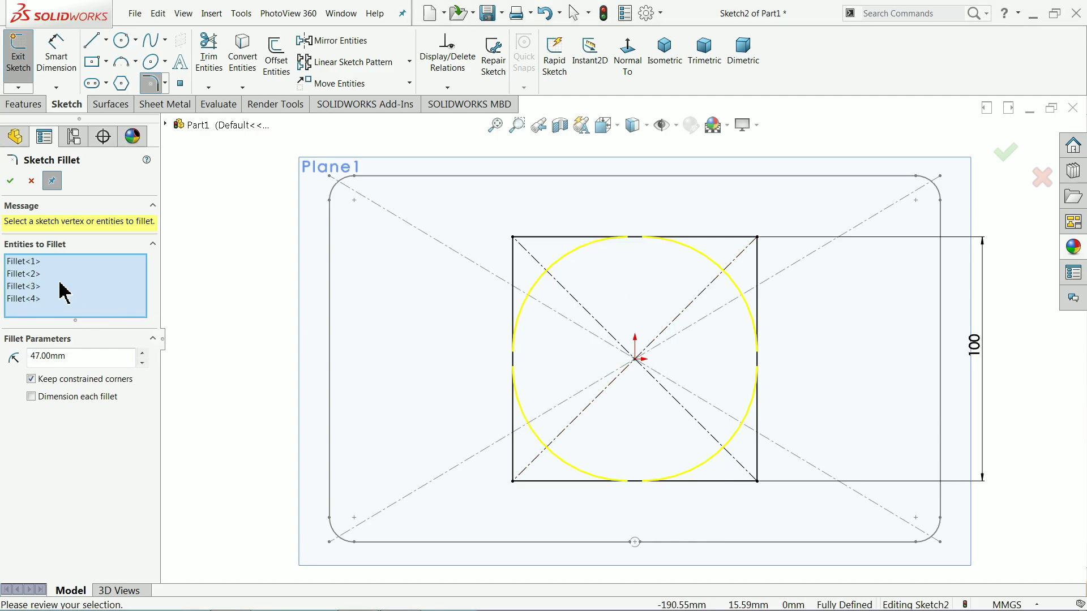
pyautogui.click(10, 181)
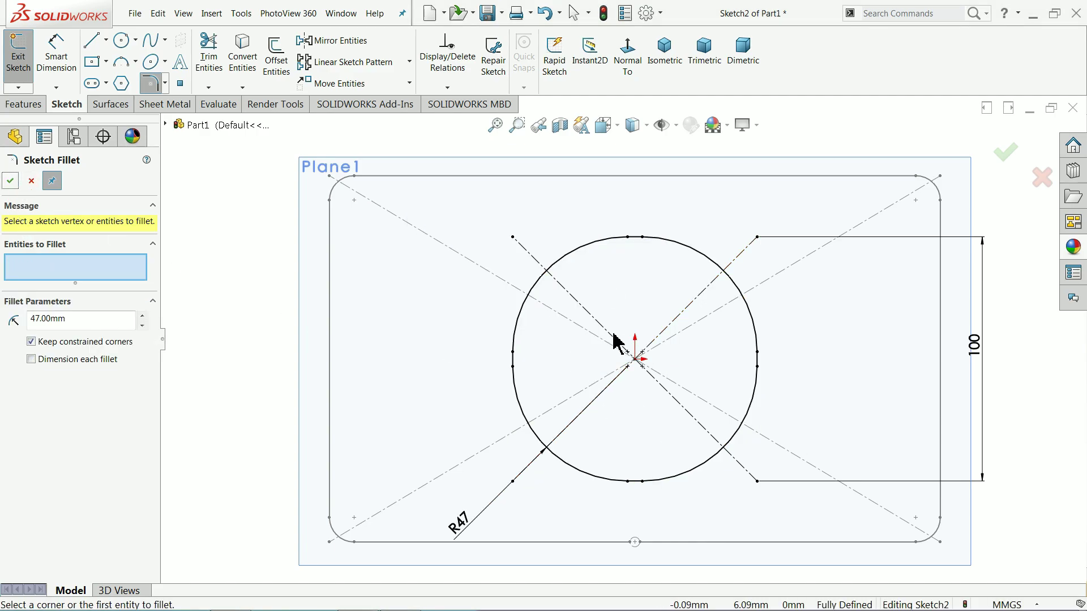
pyautogui.scroll(-4, 657, 470)
pyautogui.scroll(4, 640, 443)
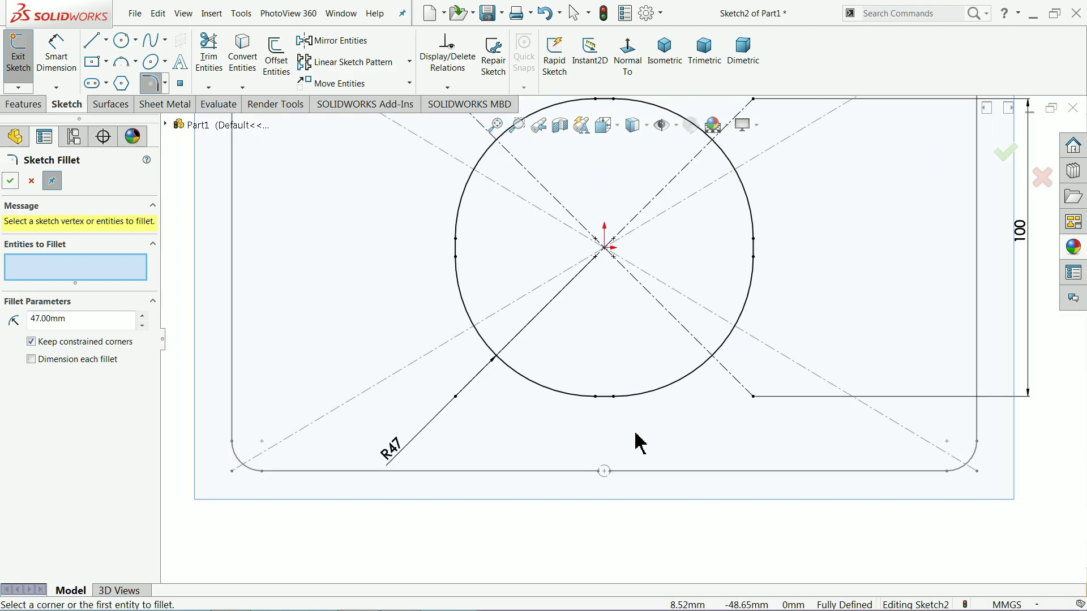
pyautogui.click(10, 181)
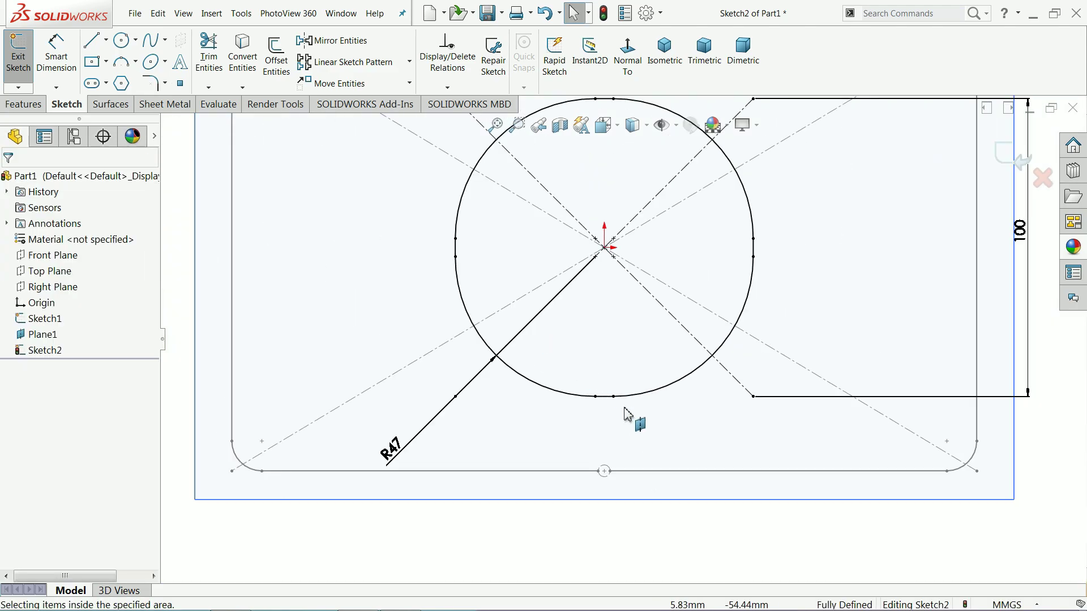
pyautogui.scroll(2, 639, 323)
pyautogui.scroll(-2, 659, 274)
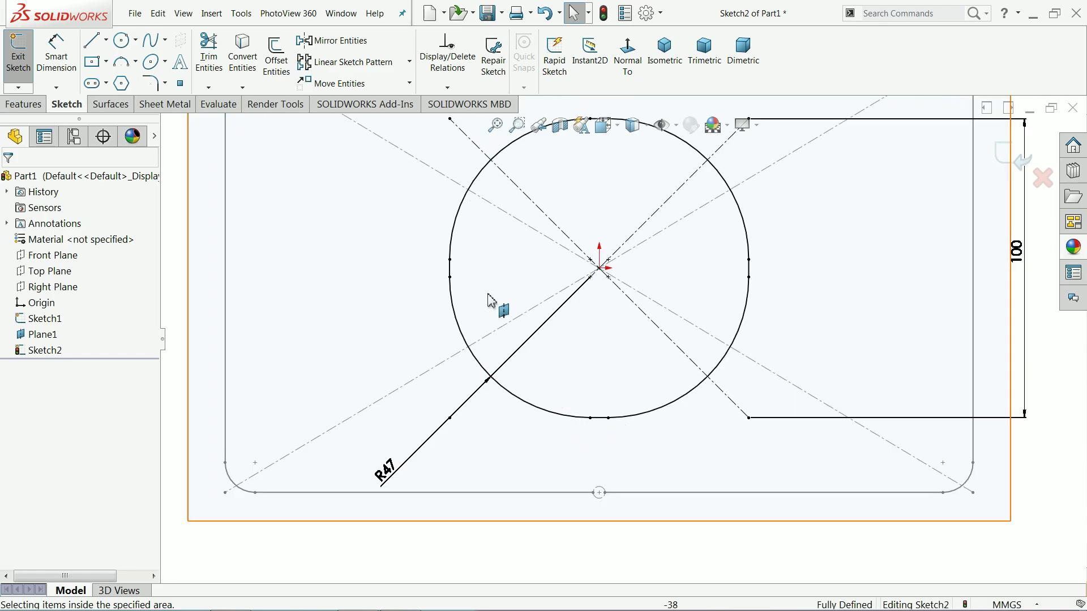
# Step: Draw a construction center rectangle from the origin enclosing the outline, corners at ±50 mm
pyautogui.click(96, 66)
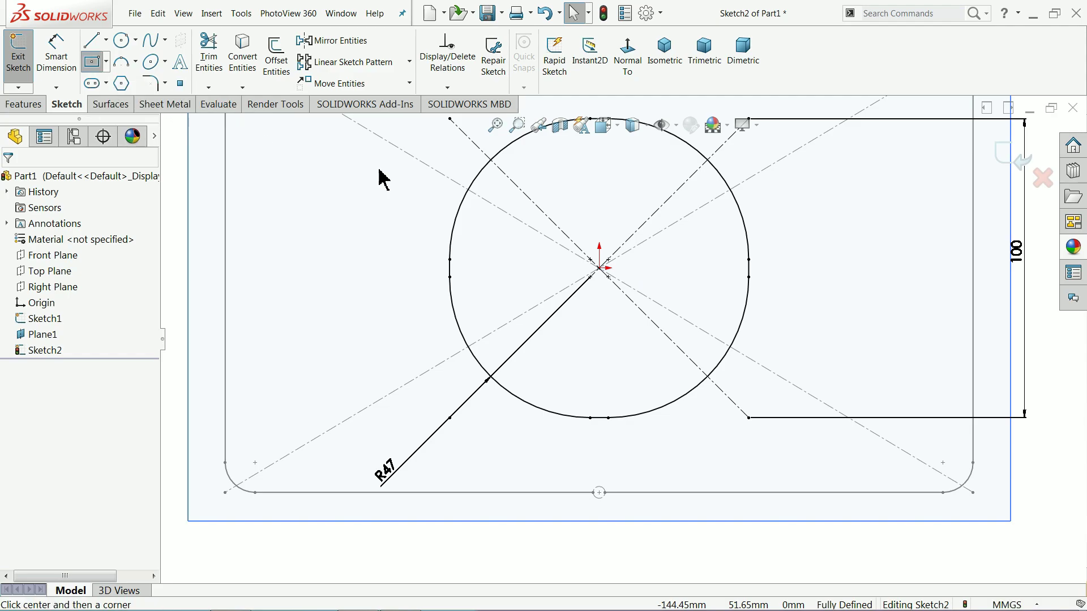
pyautogui.click(600, 268)
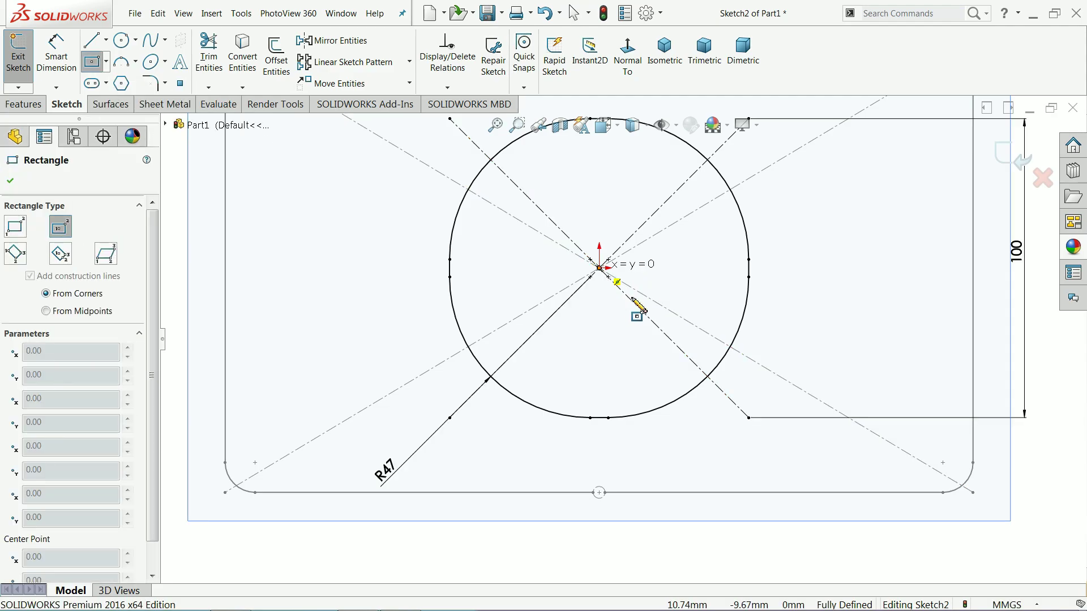
pyautogui.click(750, 419)
pyautogui.press('f')
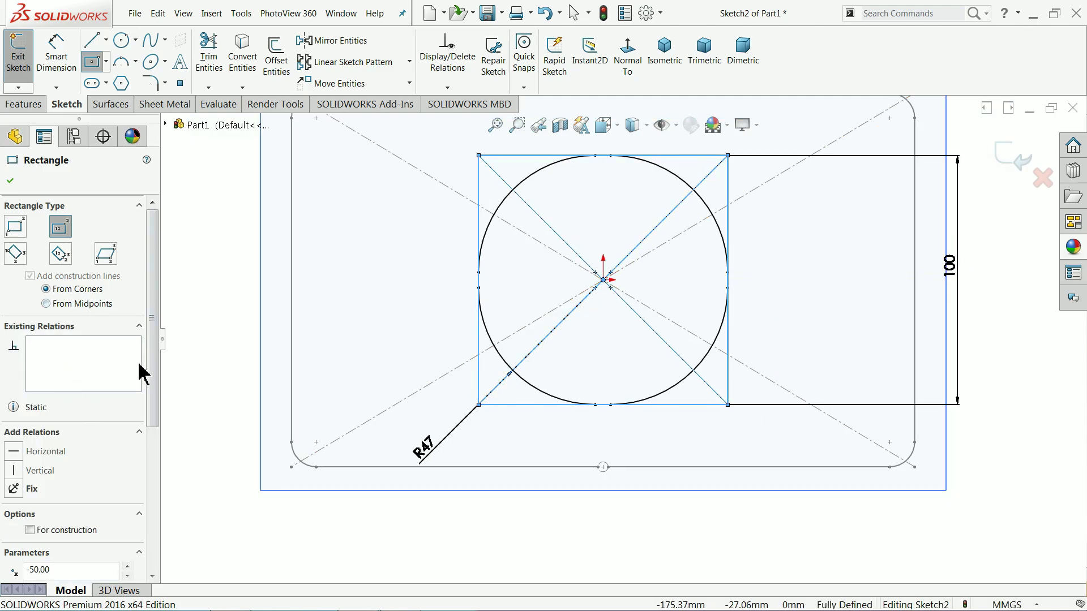
pyautogui.moveTo(153, 381); pyautogui.dragTo(153, 449)
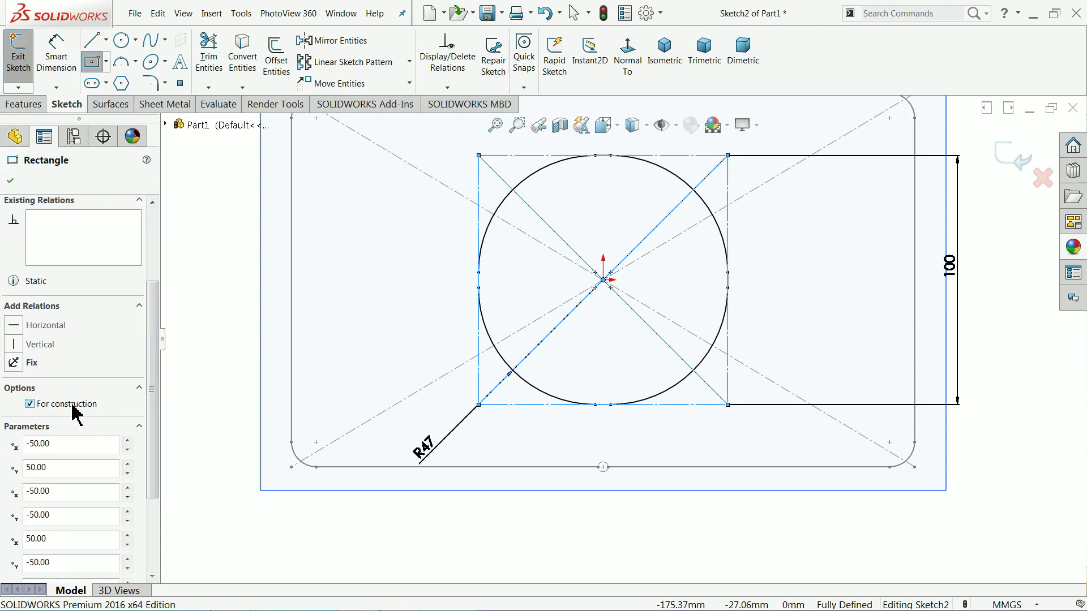
pyautogui.click(10, 180)
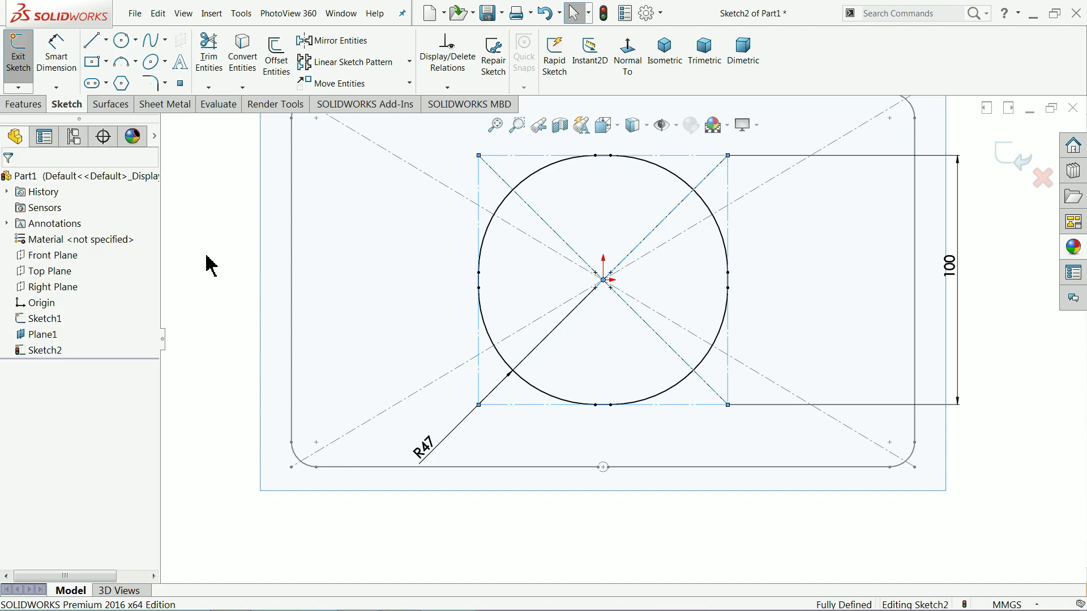
# Step: Delete the short 6 mm line at the bottom of the rounded outline
pyautogui.scroll(-3, 636, 316)
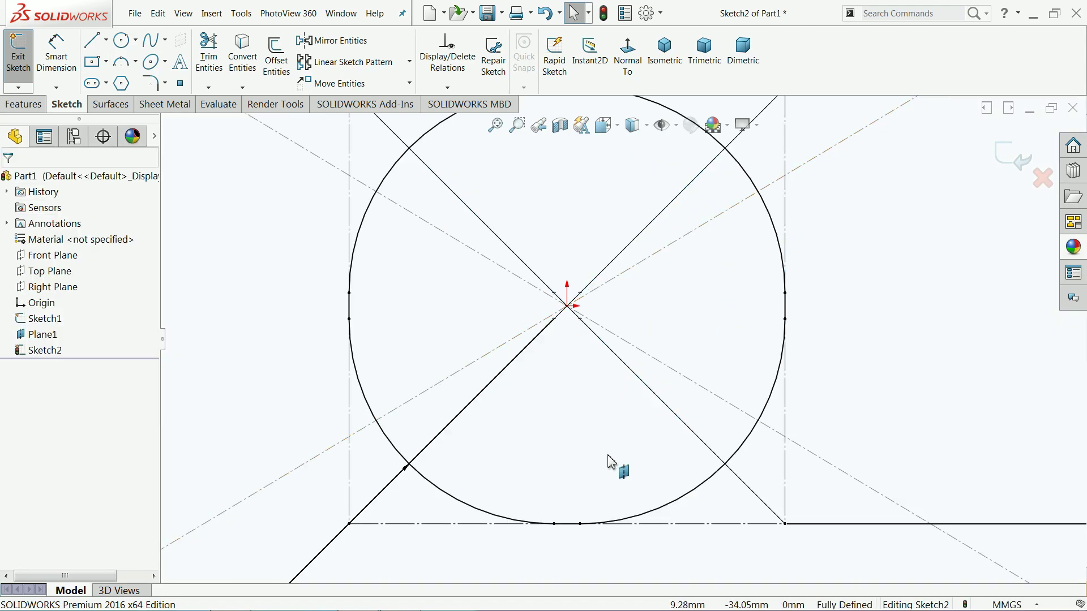
pyautogui.scroll(-6, 609, 468)
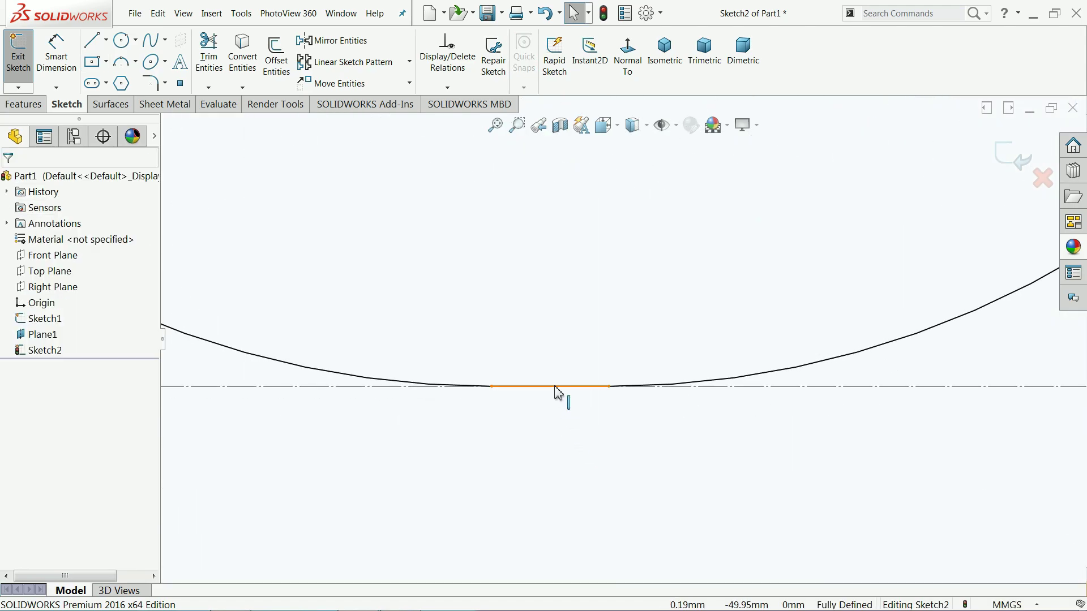
pyautogui.click(556, 387)
pyautogui.press('Delete')
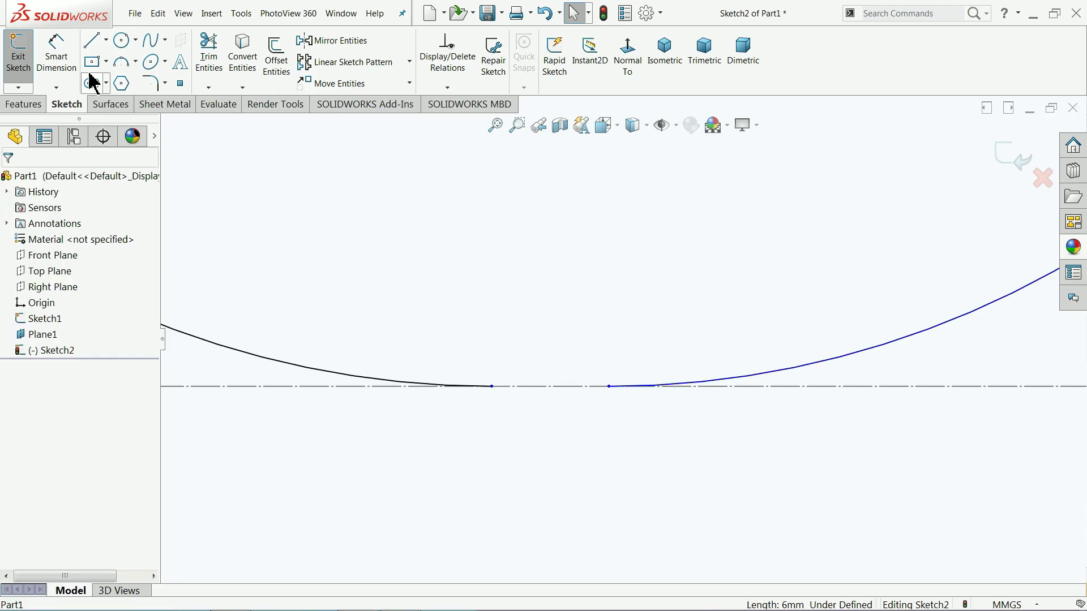
pyautogui.scroll(-2, 680, 387)
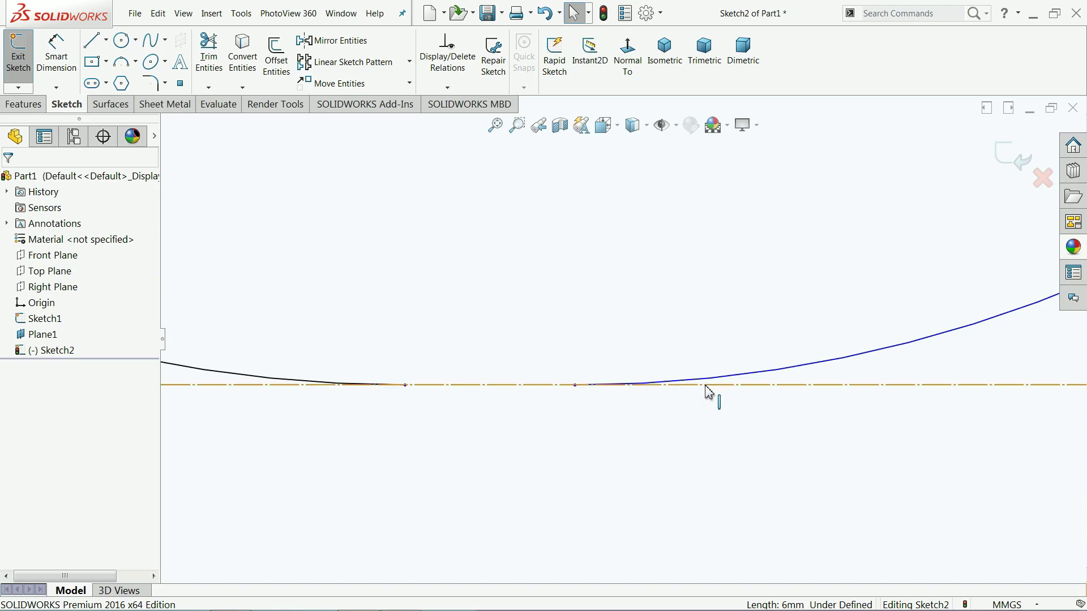
# Step: Draw two short horizontal lines from each curve endpoint along the centerline, leaving a gap
pyautogui.click(92, 42)
pyautogui.click(576, 386)
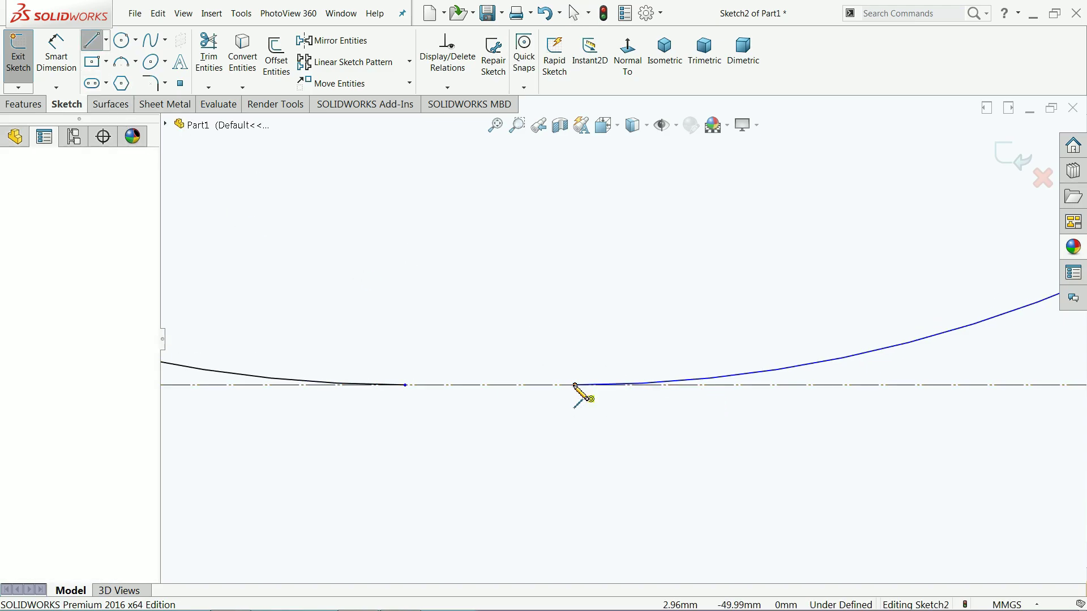
pyautogui.click(538, 385)
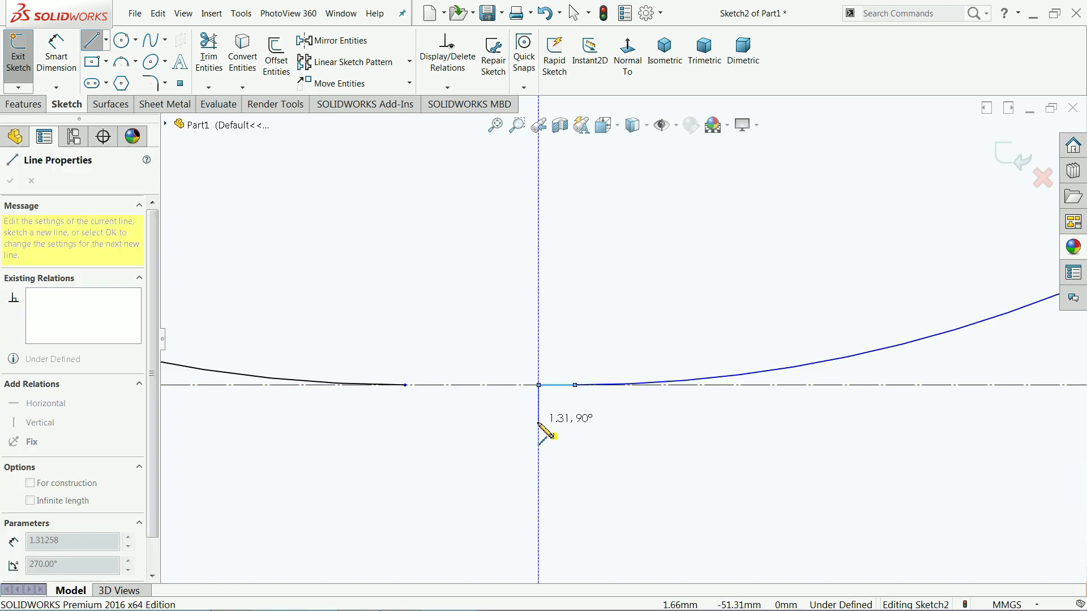
pyautogui.press('Escape')
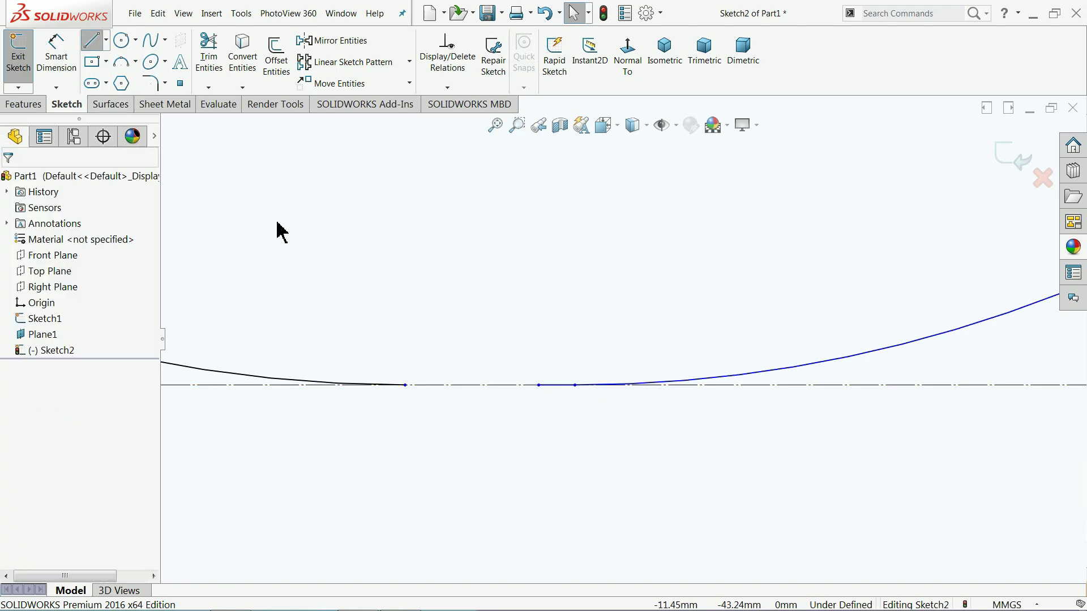
pyautogui.press('l')
pyautogui.click(405, 385)
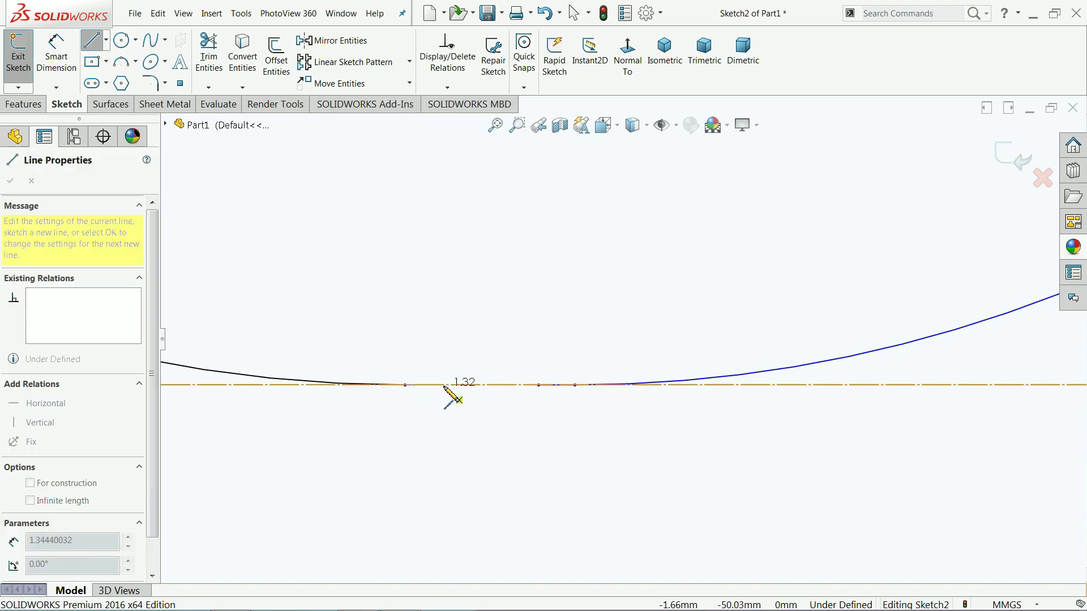
pyautogui.click(443, 386)
pyautogui.press('Escape')
pyautogui.press('Escape')
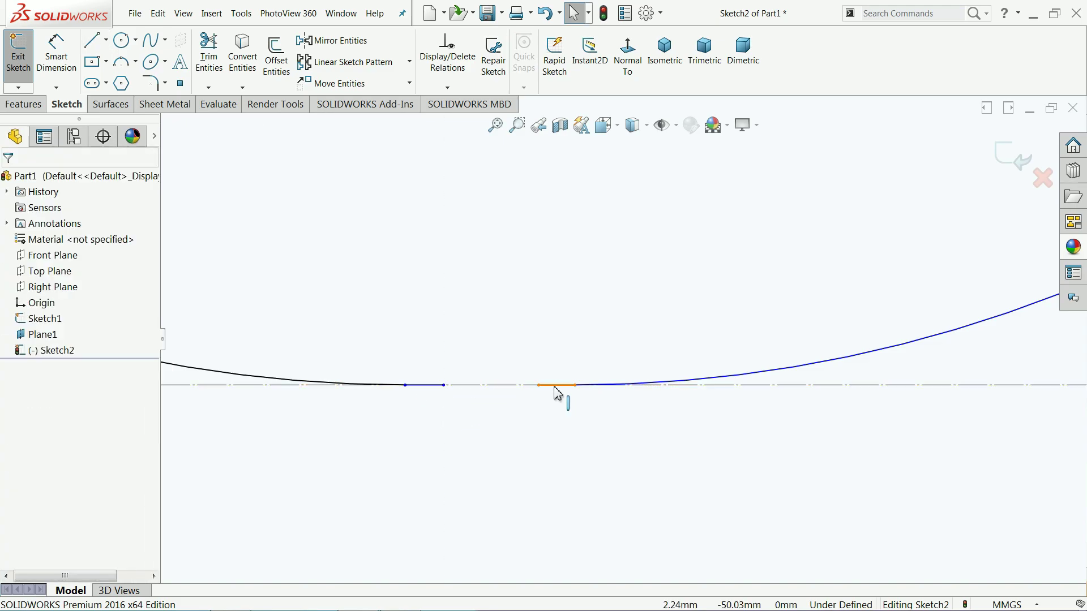
# Step: Make the two short bottom segments equal in length
pyautogui.click(557, 387)
pyautogui.keyDown('ctrl'); pyautogui.click(433, 386); pyautogui.keyUp('ctrl')
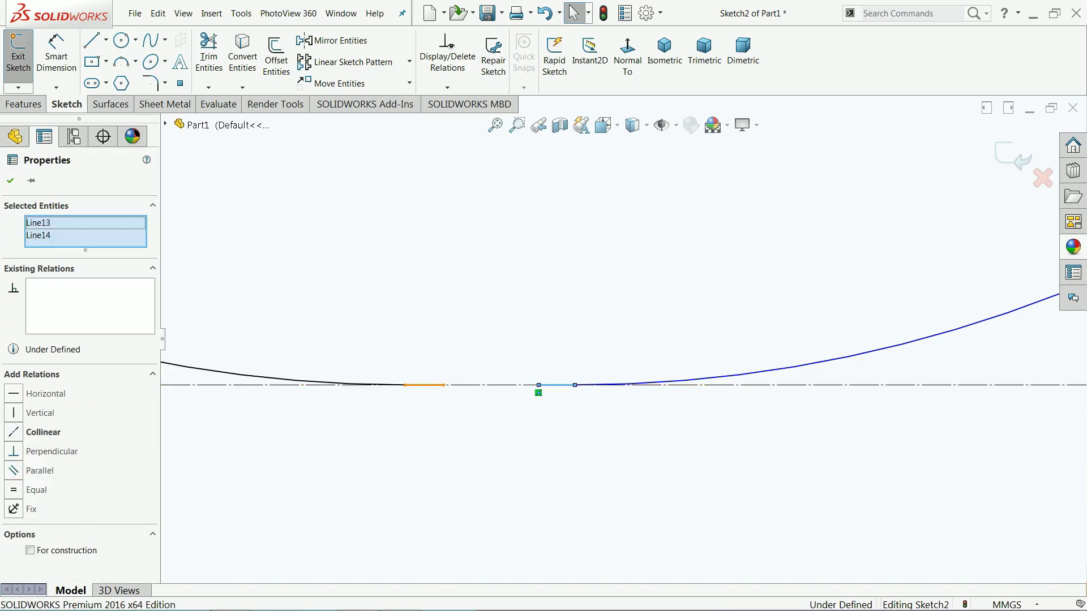
pyautogui.click(530, 338)
pyautogui.click(601, 430)
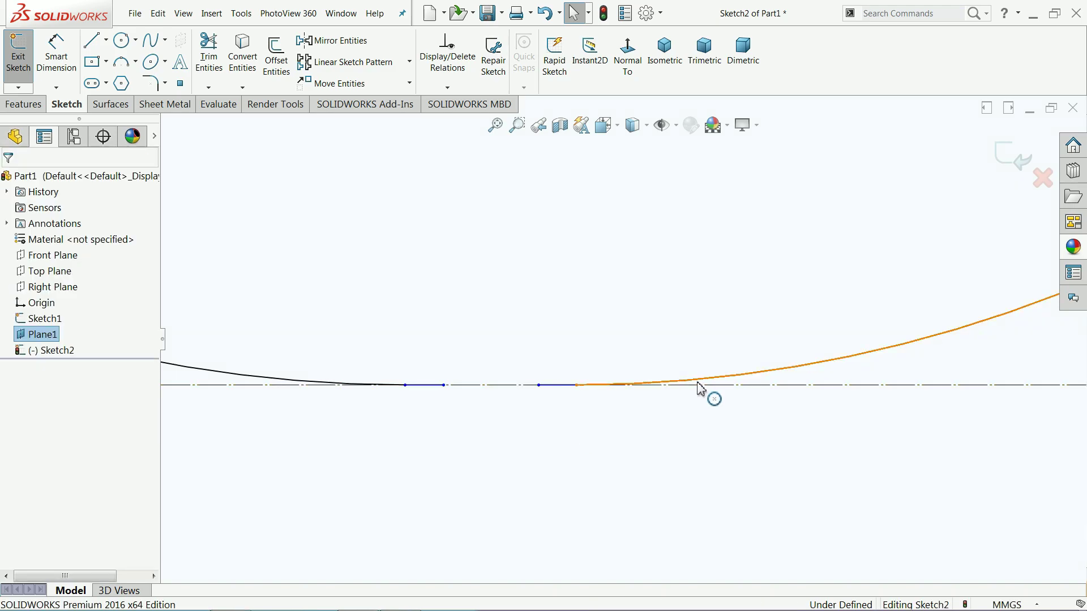
# Step: Make the right R47 arc tangent to the right short bottom segment
pyautogui.click(700, 390)
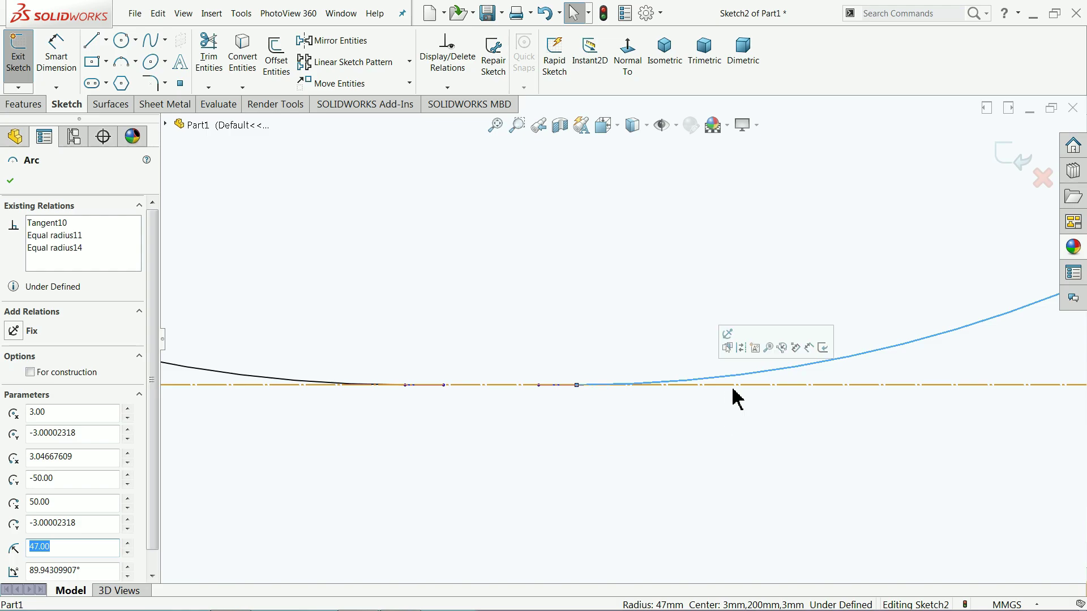
pyautogui.click(490, 385)
pyautogui.keyDown('ctrl'); pyautogui.click(753, 375); pyautogui.keyUp('ctrl')
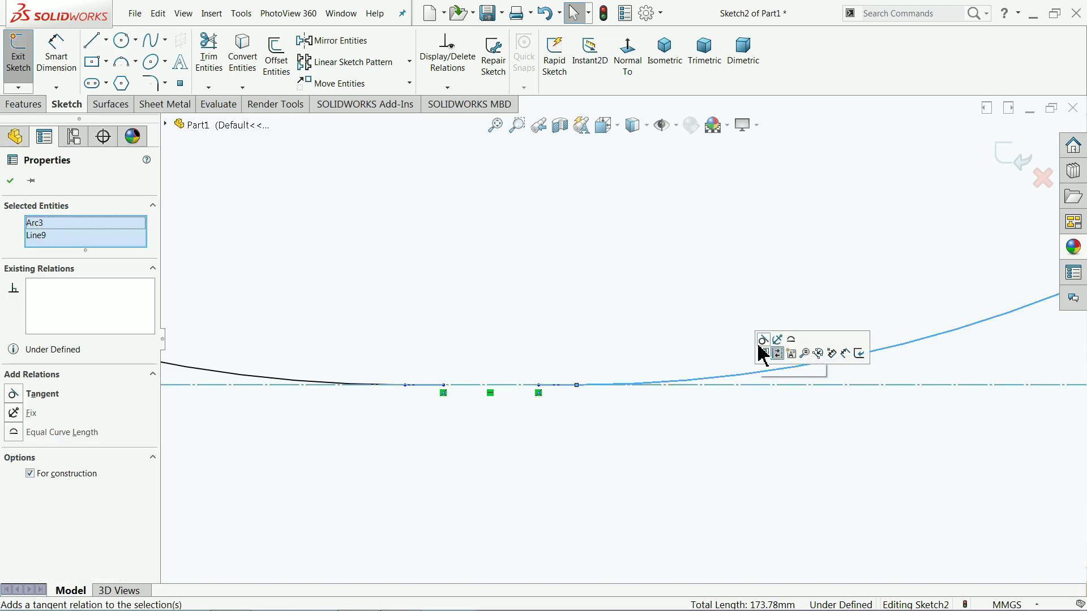
pyautogui.click(706, 457)
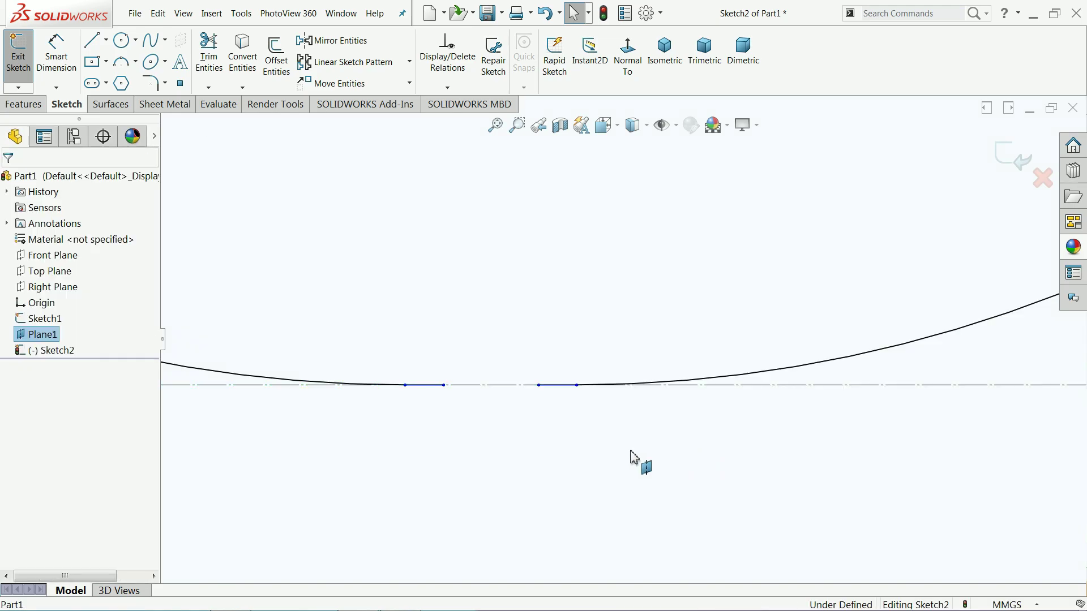
pyautogui.scroll(-2, 563, 390)
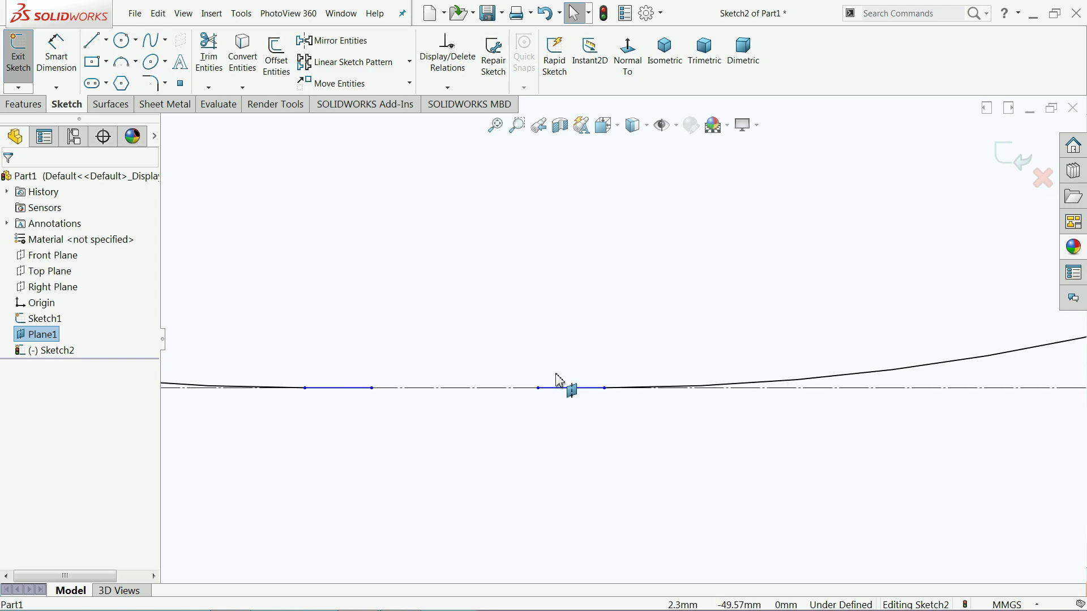
pyautogui.click(759, 384)
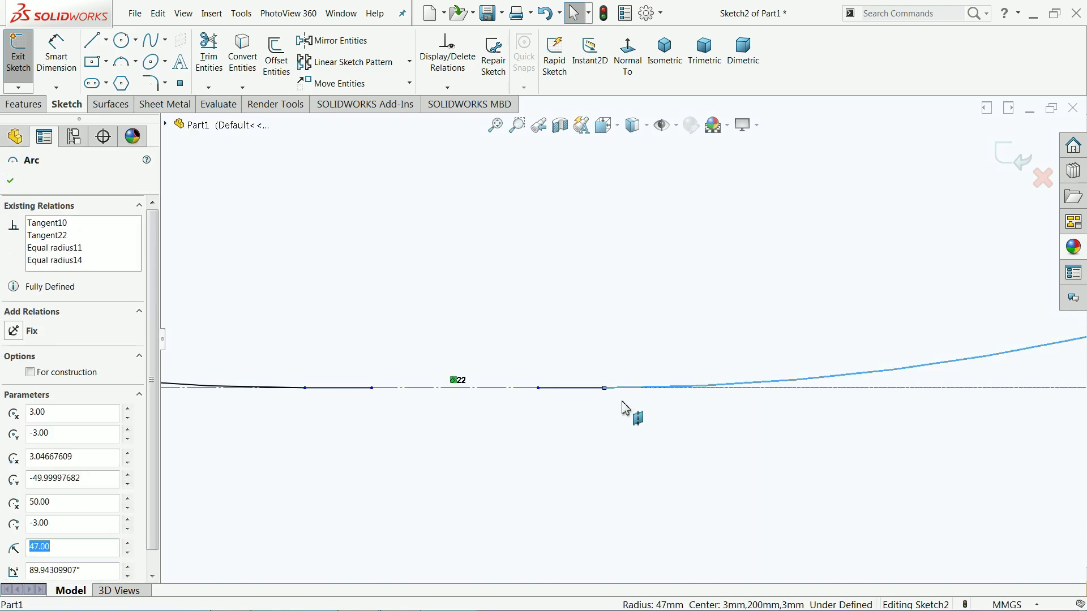
pyautogui.keyDown('ctrl'); pyautogui.click(593, 391); pyautogui.keyUp('ctrl')
pyautogui.click(621, 341)
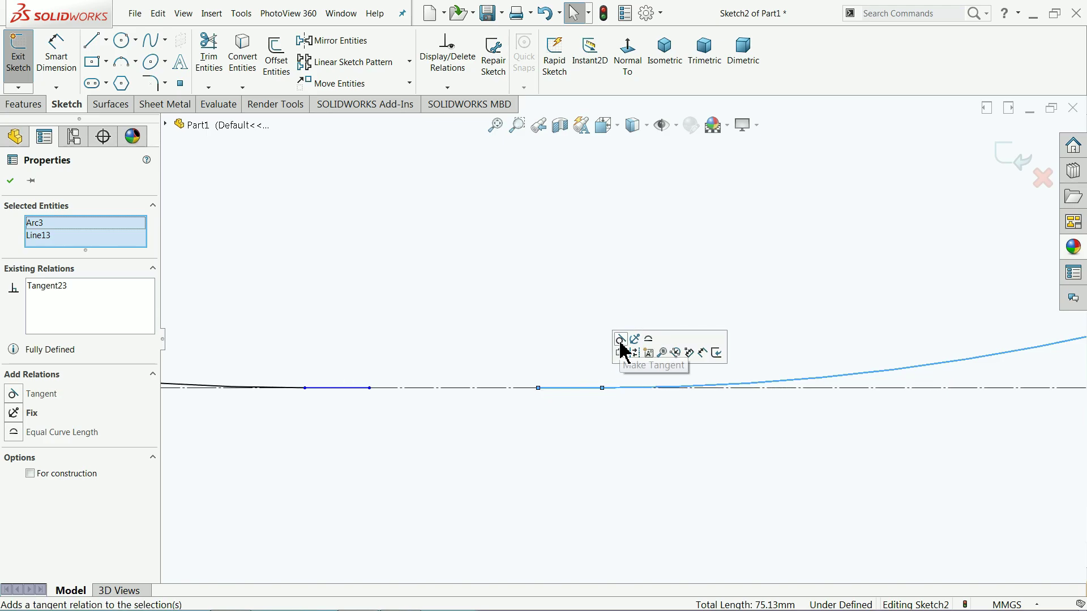
pyautogui.click(625, 452)
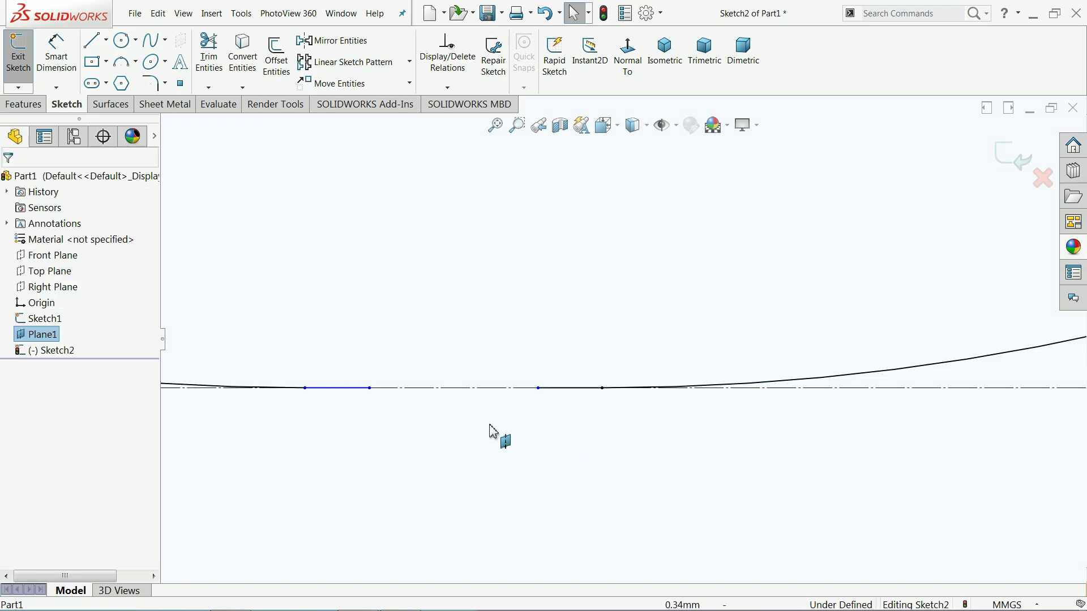
# Step: Make the left R47 arc tangent to the left short bottom segment
pyautogui.click(345, 392)
pyautogui.keyDown('ctrl'); pyautogui.click(207, 390); pyautogui.keyUp('ctrl')
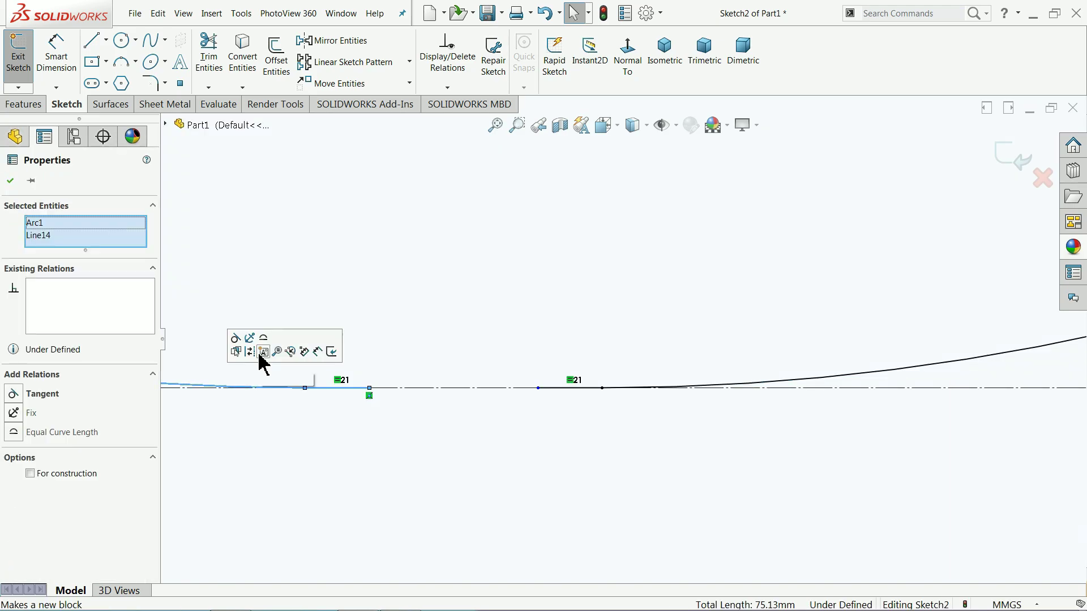
pyautogui.click(237, 341)
pyautogui.click(439, 451)
pyautogui.scroll(3, 583, 385)
# Step: Dimension the gap between the two bottom segment endpoints as 4 mm
pyautogui.scroll(5, 586, 376)
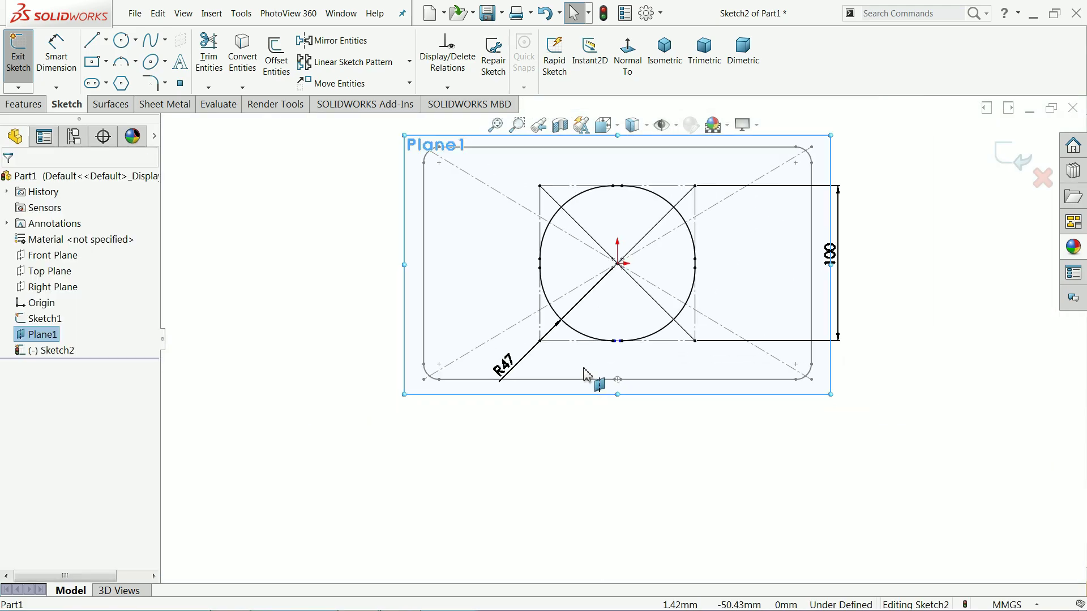
pyautogui.scroll(-3, 657, 244)
pyautogui.scroll(-2, 731, 266)
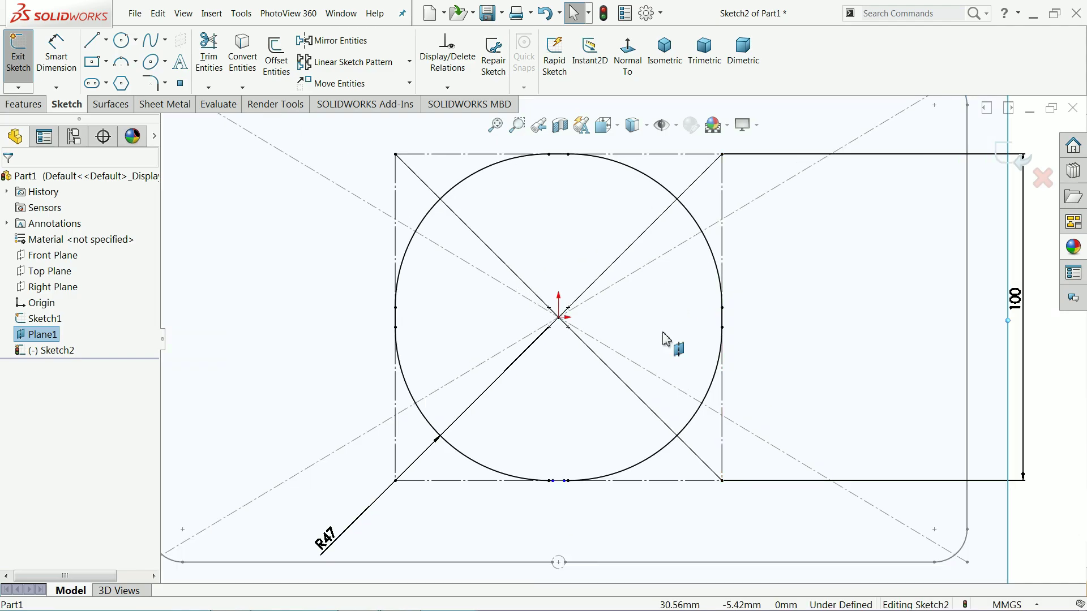
pyautogui.scroll(-5, 611, 487)
pyautogui.scroll(-1, 560, 473)
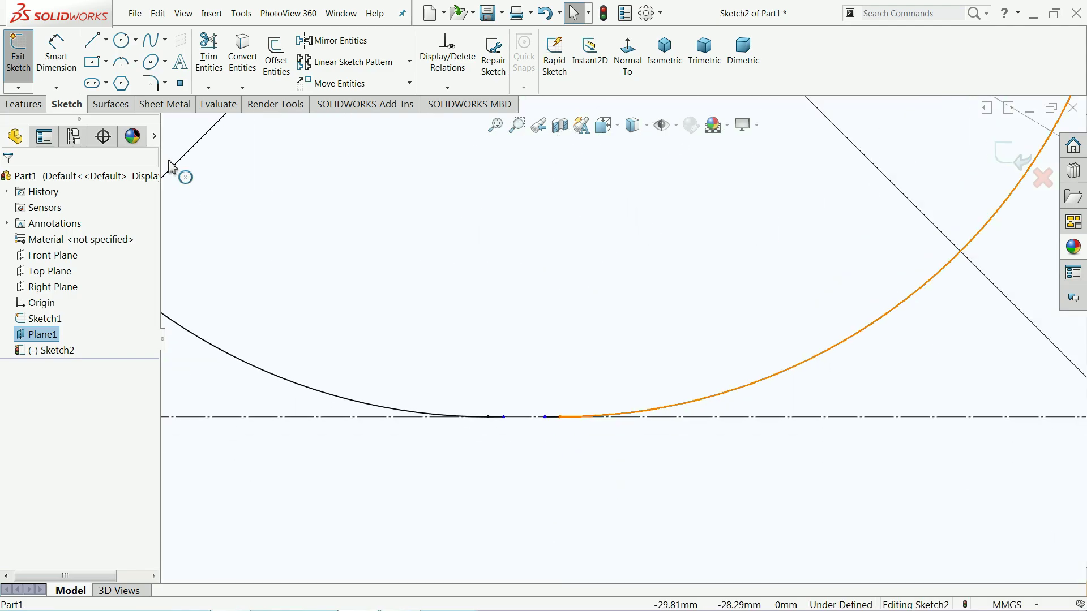
pyautogui.click(56, 62)
pyautogui.scroll(-2, 510, 445)
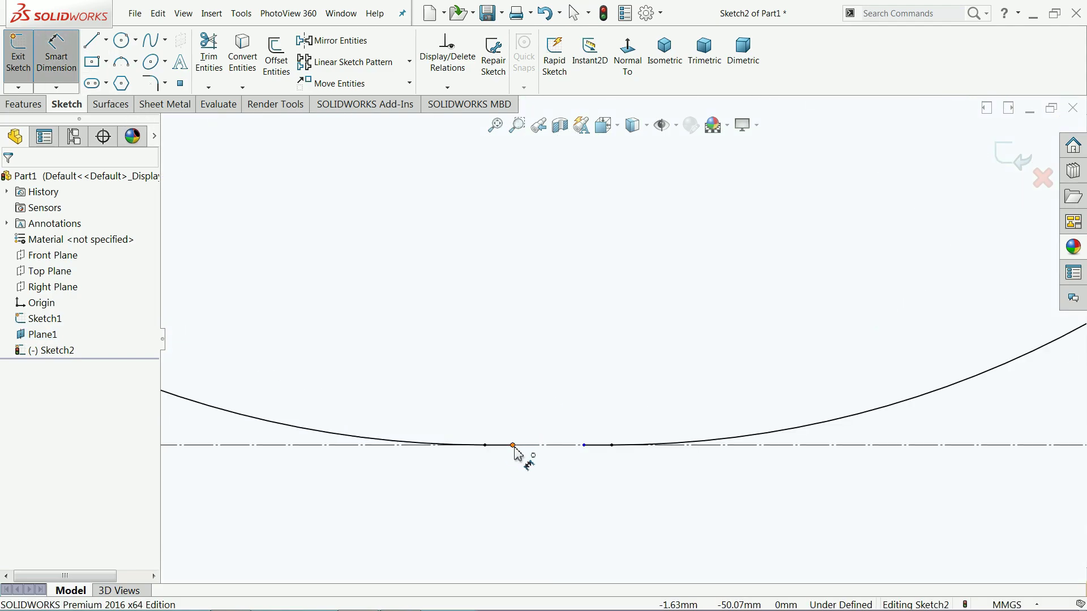
pyautogui.click(514, 448)
pyautogui.click(586, 448)
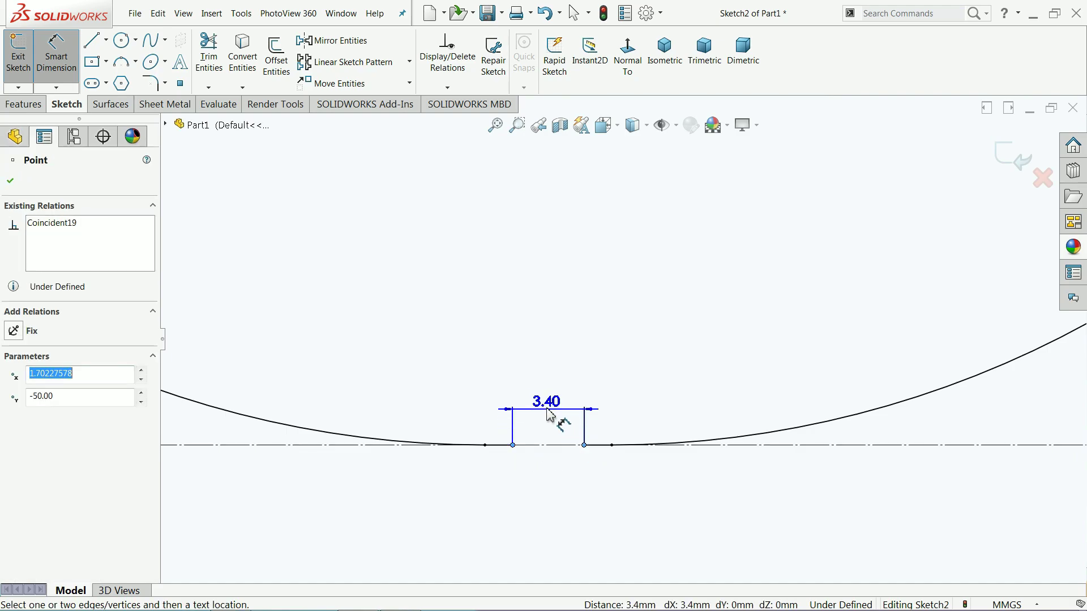
pyautogui.click(548, 406)
pyautogui.write('4')
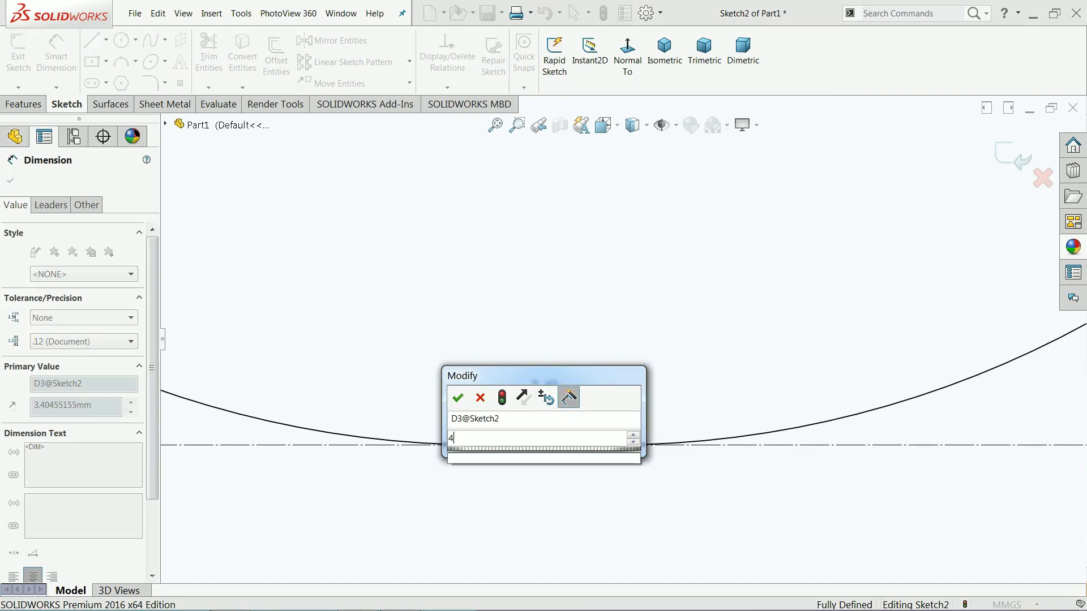
pyautogui.click(459, 398)
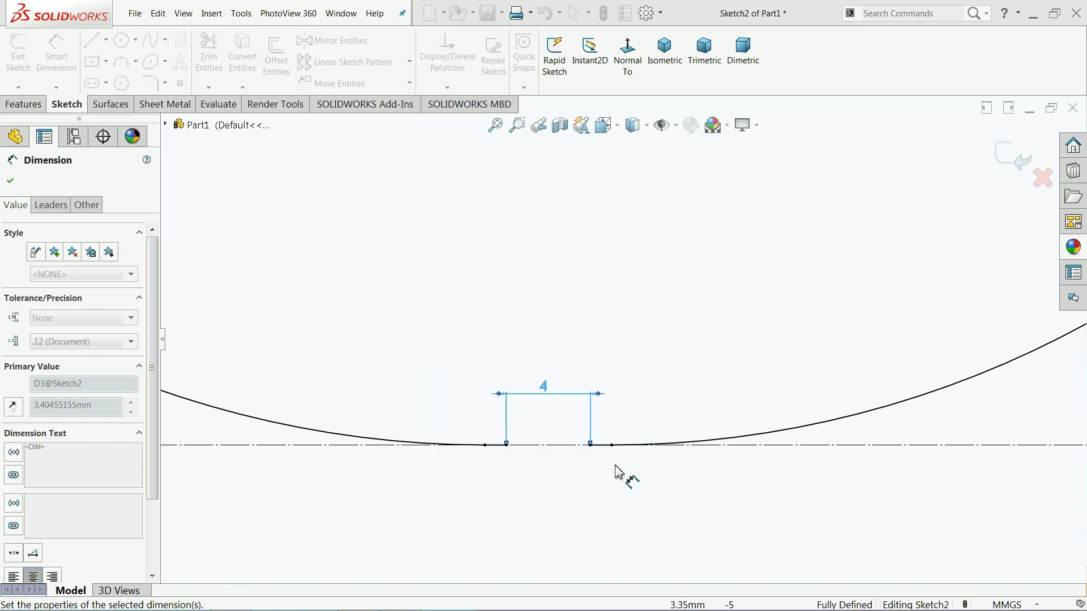
pyautogui.click(10, 181)
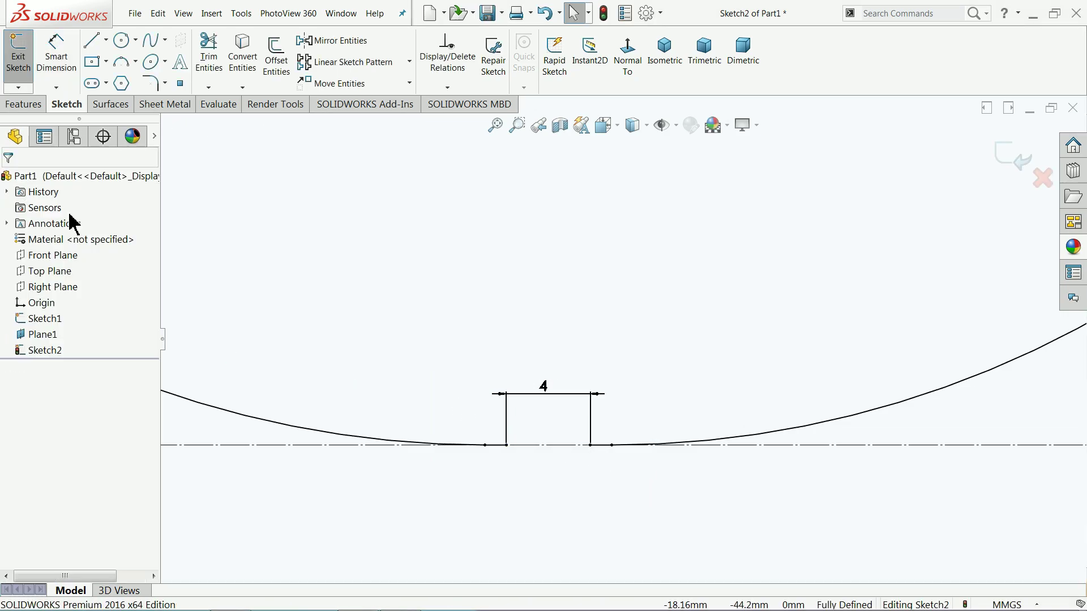
# Step: Orbit to view both sketches in 3D and exit the circle sketch
pyautogui.scroll(5, 569, 400)
pyautogui.scroll(2, 635, 252)
pyautogui.scroll(-1, 619, 308)
pyautogui.moveTo(619, 308)
pyautogui.mouseDown(button='middle')
pyautogui.moveTo(623, 185)
pyautogui.moveTo(581, 251)
pyautogui.moveTo(573, 235)
pyautogui.moveTo(596, 276)
pyautogui.moveTo(612, 223)
pyautogui.moveTo(607, 236)
pyautogui.mouseUp(button='middle')
pyautogui.click(1016, 156)
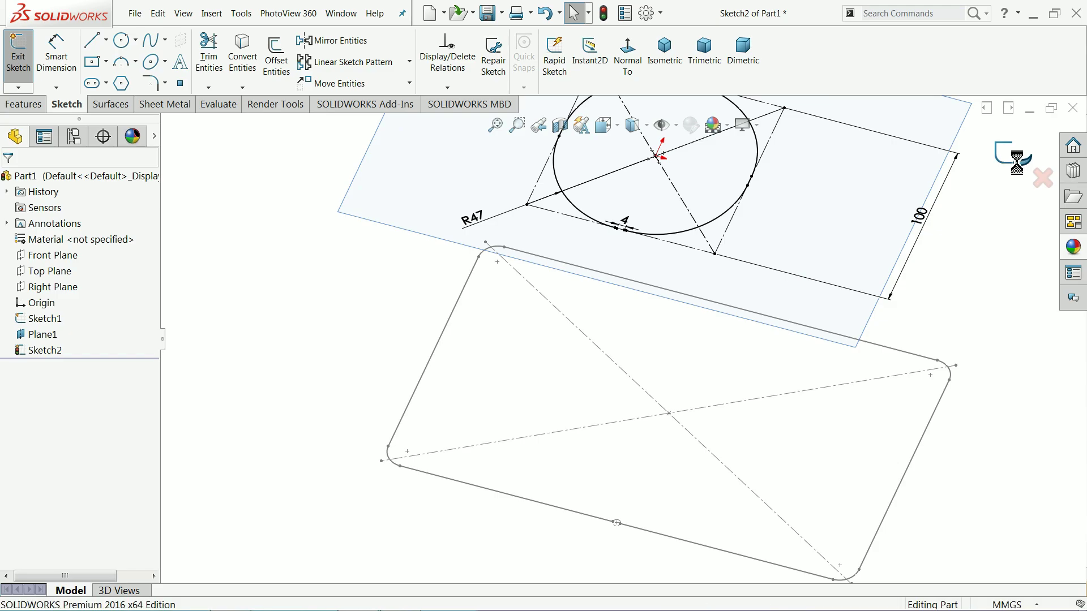
# Step: Hide Plane1 and fit both profile sketches in the view
pyautogui.click(376, 223)
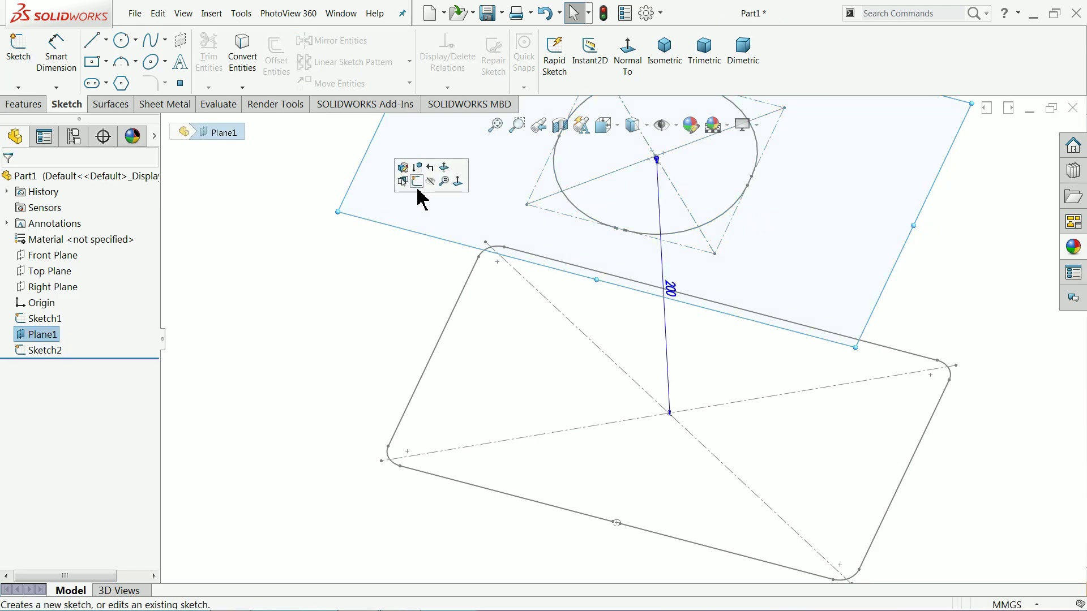
pyautogui.click(432, 182)
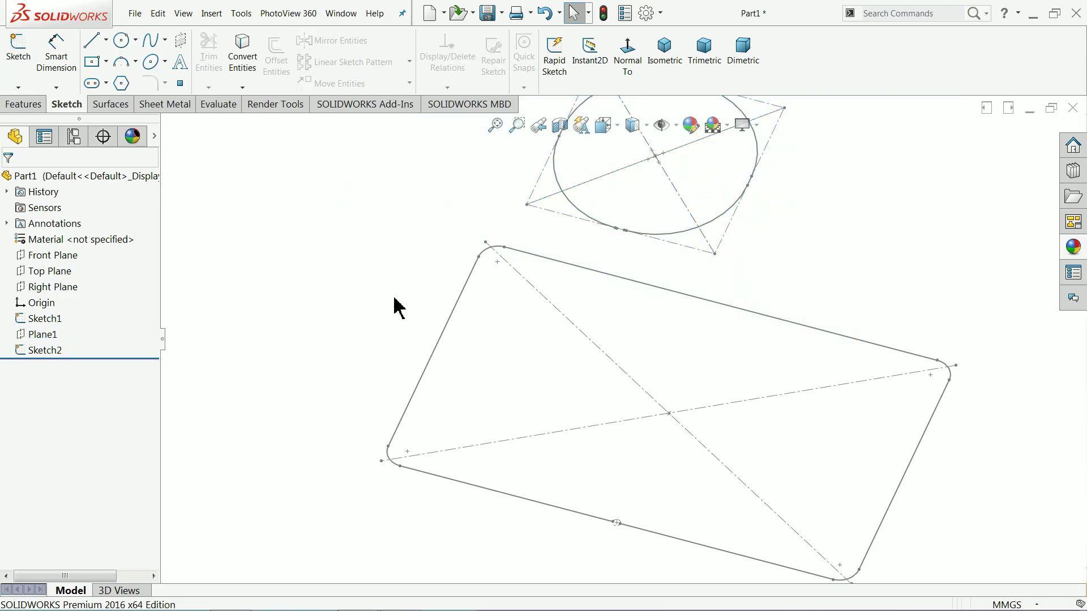
pyautogui.press('f')
pyautogui.moveTo(417, 352)
pyautogui.mouseDown(button='middle')
pyautogui.moveTo(408, 260)
pyautogui.moveTo(411, 308)
pyautogui.mouseUp(button='middle')
pyautogui.scroll(-2, 610, 315)
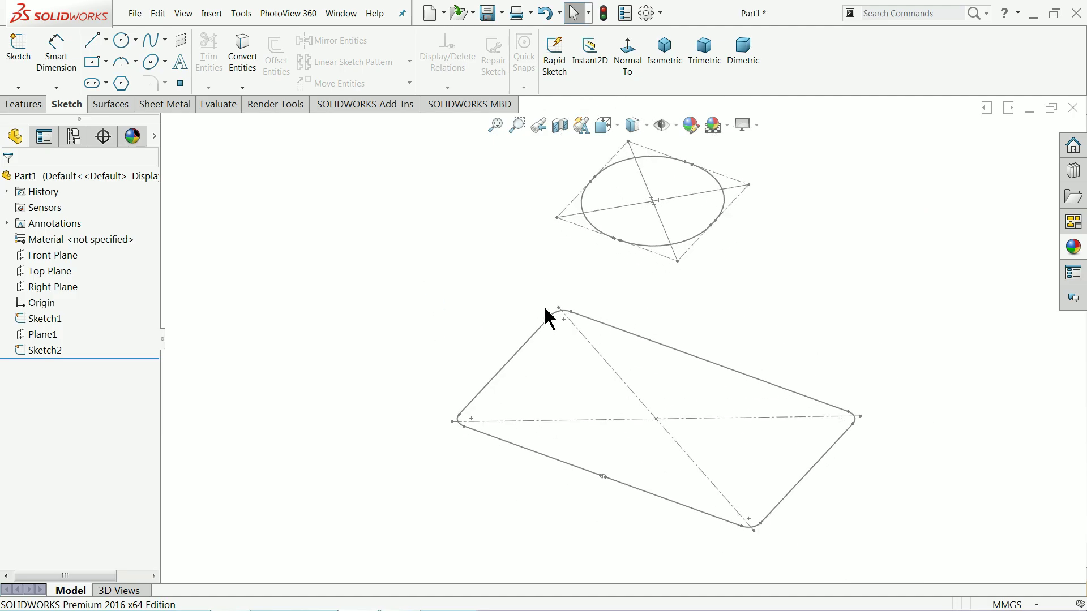
# Step: Switch the CommandManager to the Sheet Metal tools
pyautogui.click(176, 112)
pyautogui.rightClick(173, 113)
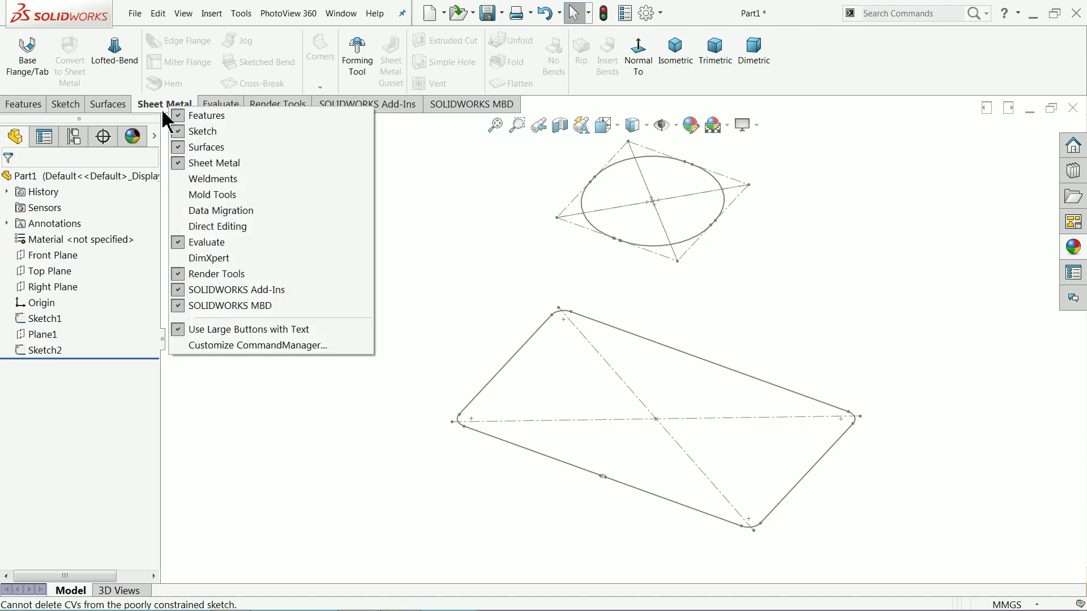
pyautogui.click(160, 114)
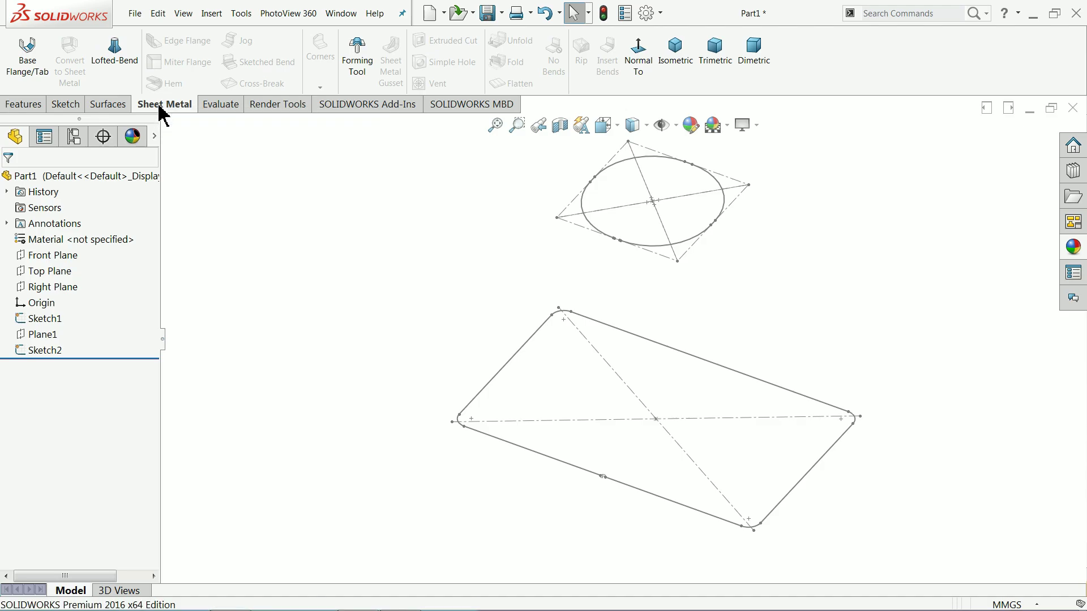
# Step: Create a formed 1.00mm Lofted-Bend using Sketch2 and Sketch1 as profiles
pyautogui.click(117, 56)
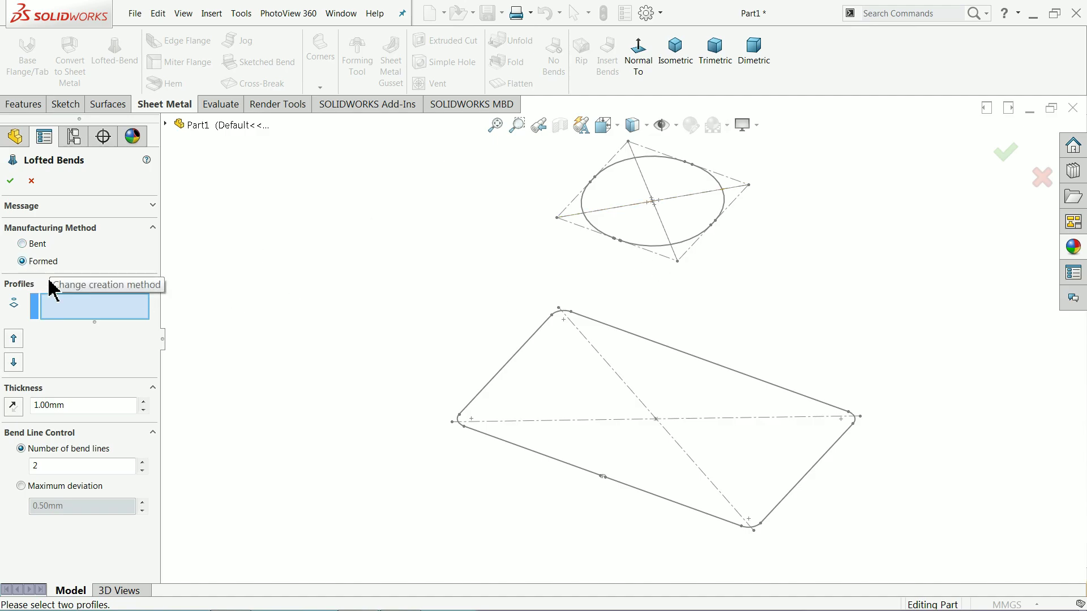
pyautogui.scroll(-10, 630, 274)
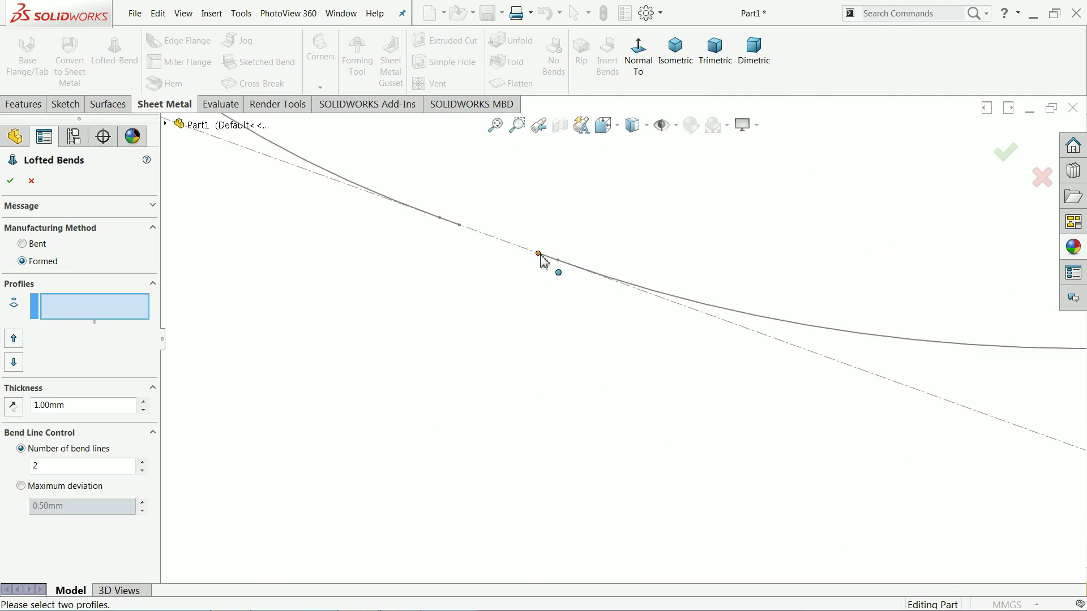
pyautogui.click(543, 260)
pyautogui.scroll(10, 600, 346)
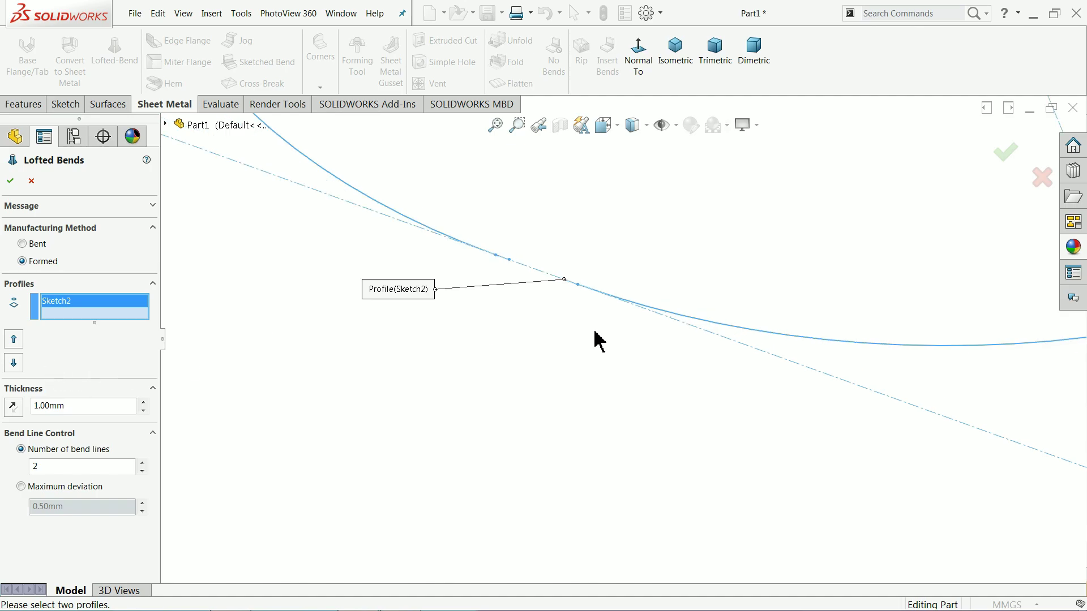
pyautogui.scroll(-8, 673, 414)
pyautogui.scroll(-6, 535, 459)
pyautogui.click(588, 378)
pyautogui.scroll(5, 653, 254)
pyautogui.scroll(2, 654, 254)
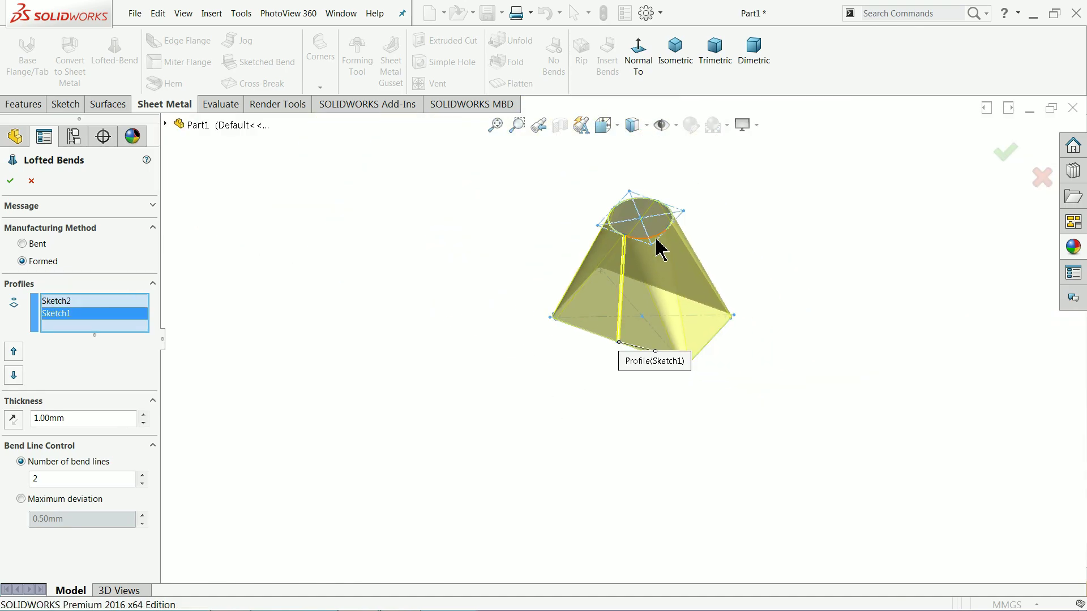
pyautogui.scroll(-4, 655, 283)
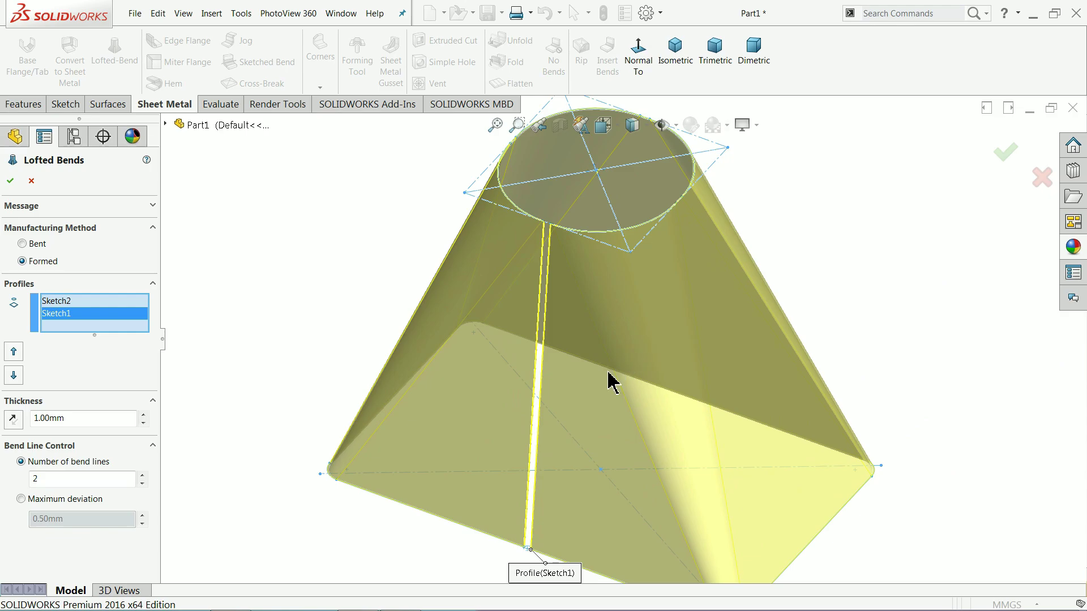
pyautogui.moveTo(609, 380); pyautogui.dragTo(611, 359, button='middle')
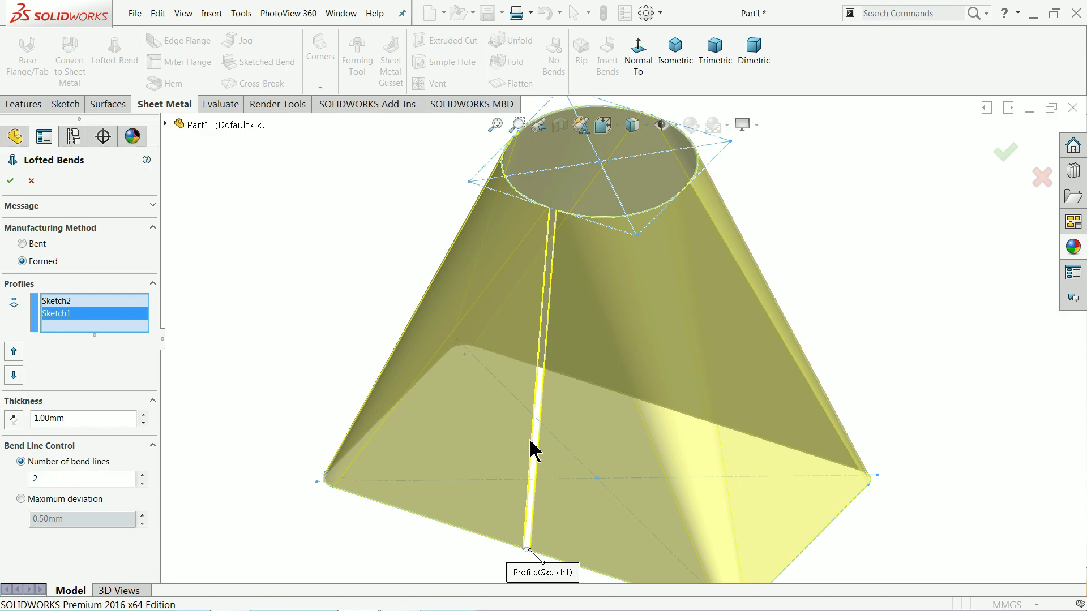
pyautogui.click(11, 181)
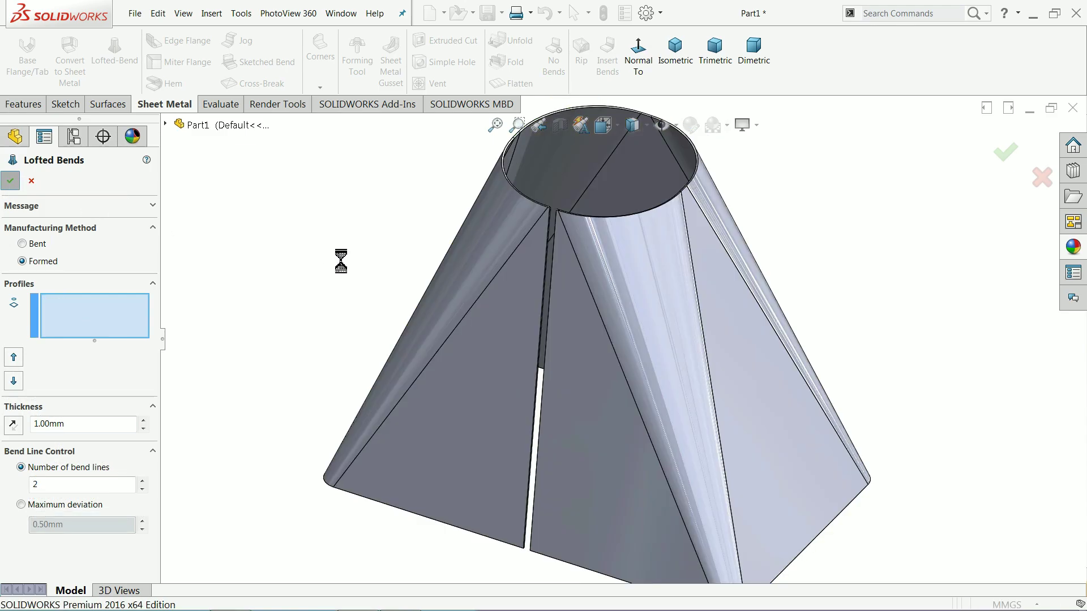
pyautogui.press('f')
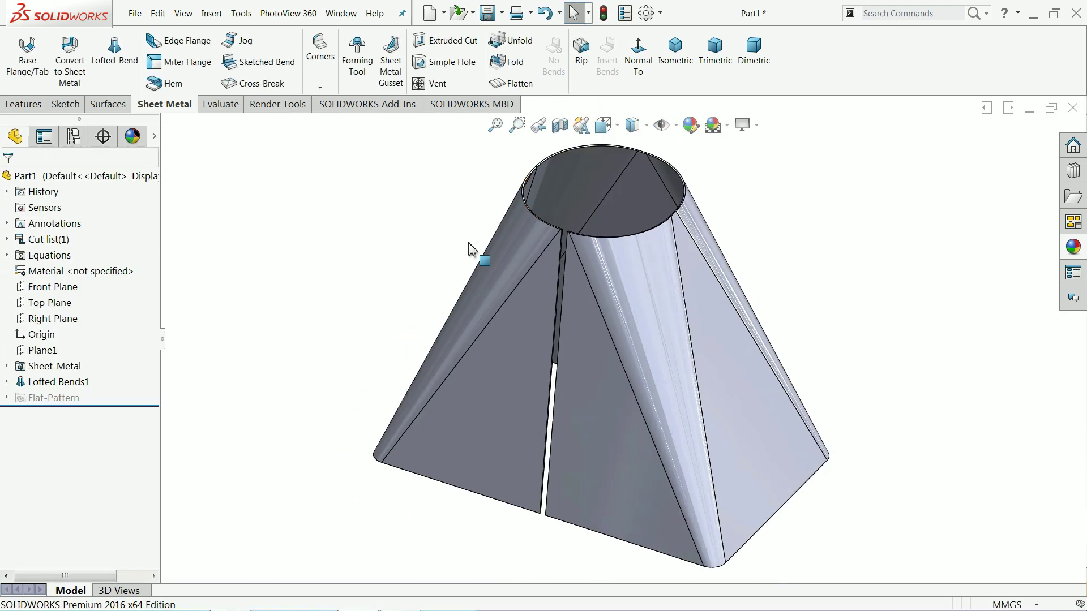
pyautogui.click(525, 86)
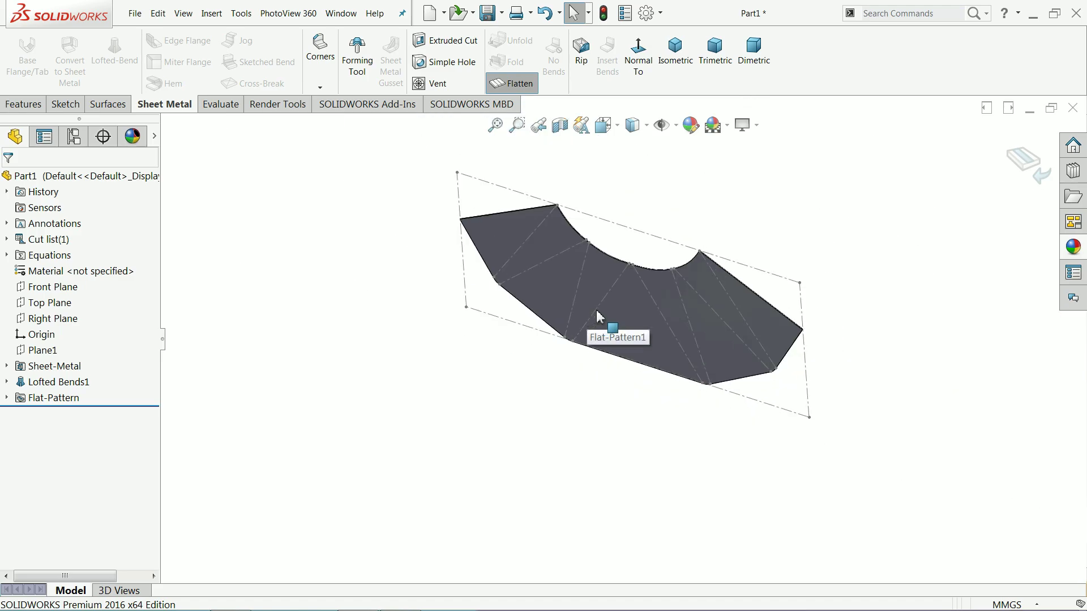
pyautogui.moveTo(597, 316)
pyautogui.mouseDown(button='middle')
pyautogui.moveTo(607, 178)
pyautogui.moveTo(612, 279)
pyautogui.moveTo(641, 245)
pyautogui.moveTo(648, 291)
pyautogui.moveTo(587, 323)
pyautogui.moveTo(569, 256)
pyautogui.mouseUp(button='middle')
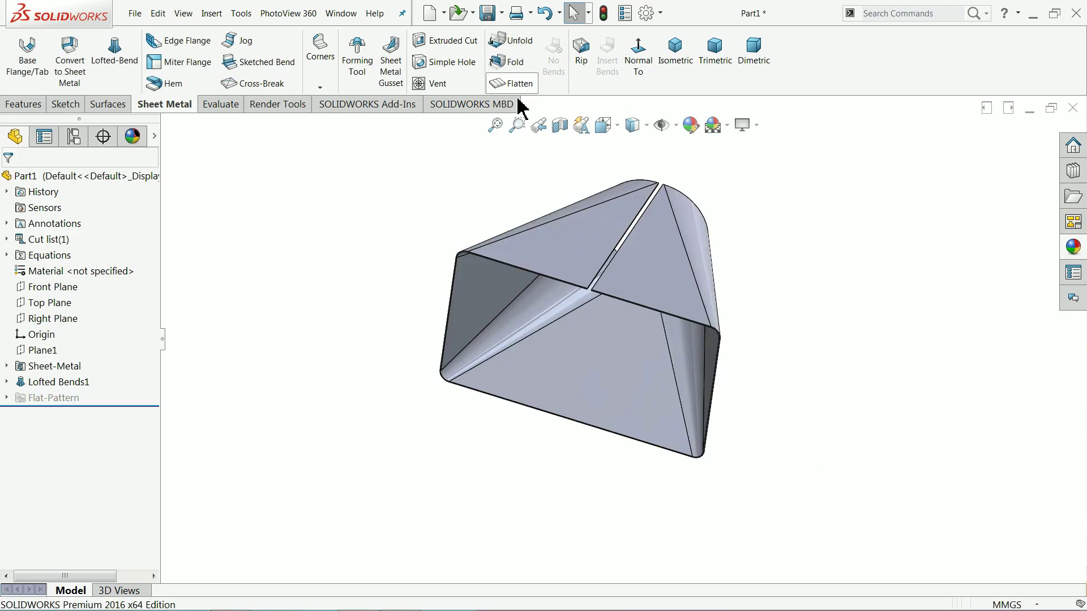
pyautogui.moveTo(583, 250); pyautogui.dragTo(505, 400, button='middle')
pyautogui.scroll(-3, 677, 403)
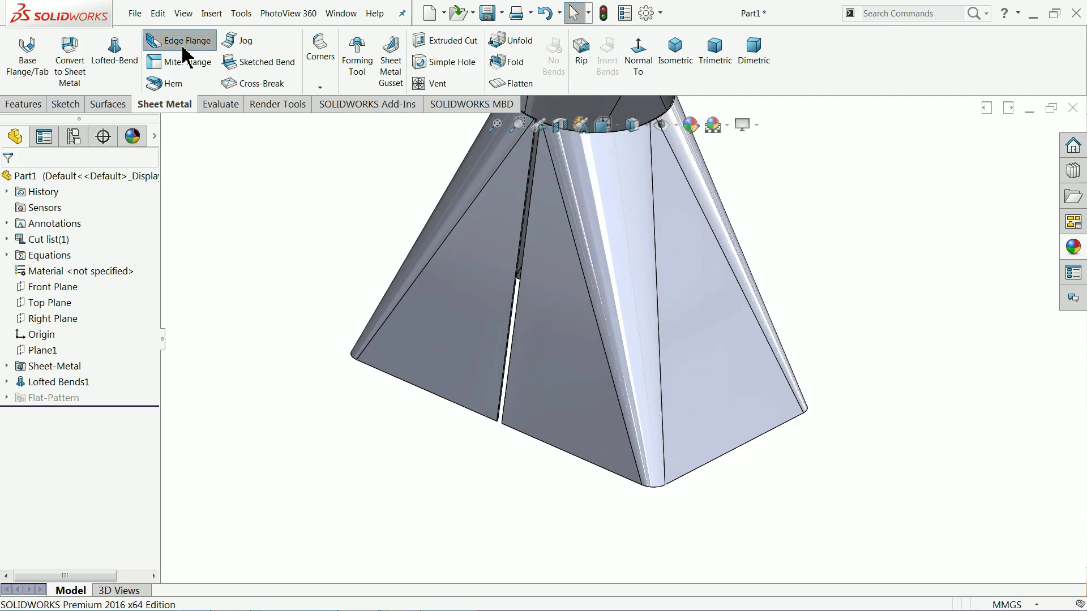
pyautogui.click(538, 446)
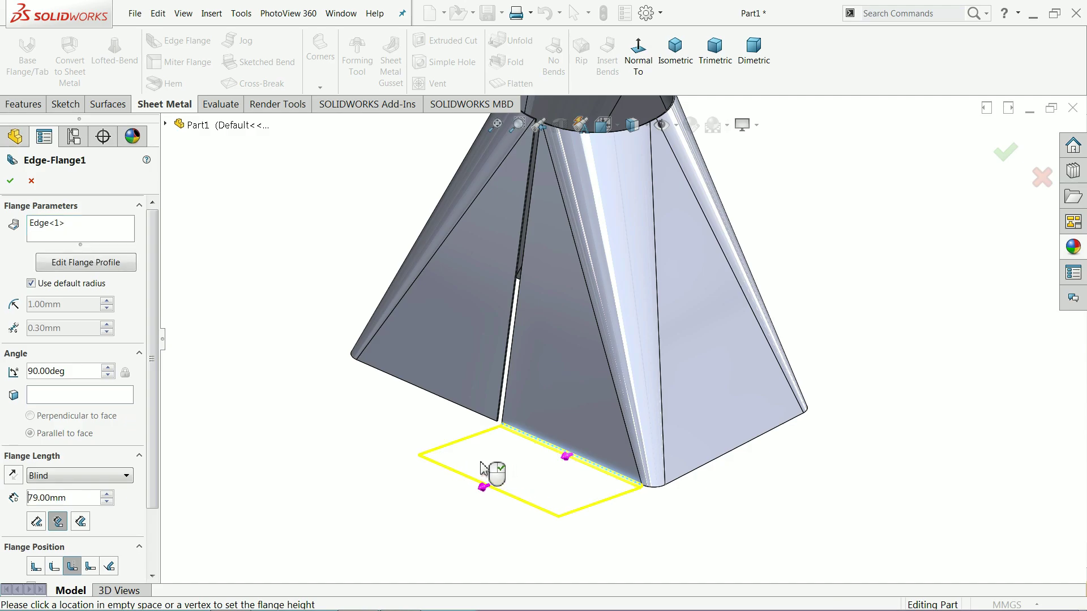
pyautogui.click(444, 400)
pyautogui.moveTo(663, 382); pyautogui.dragTo(617, 393, button='middle')
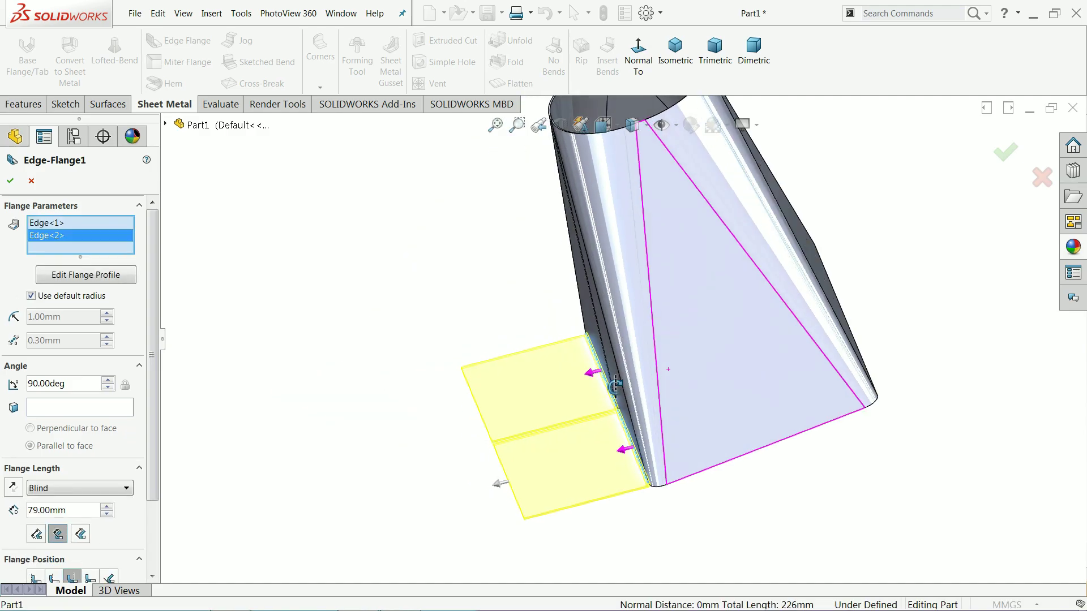
pyautogui.click(859, 351)
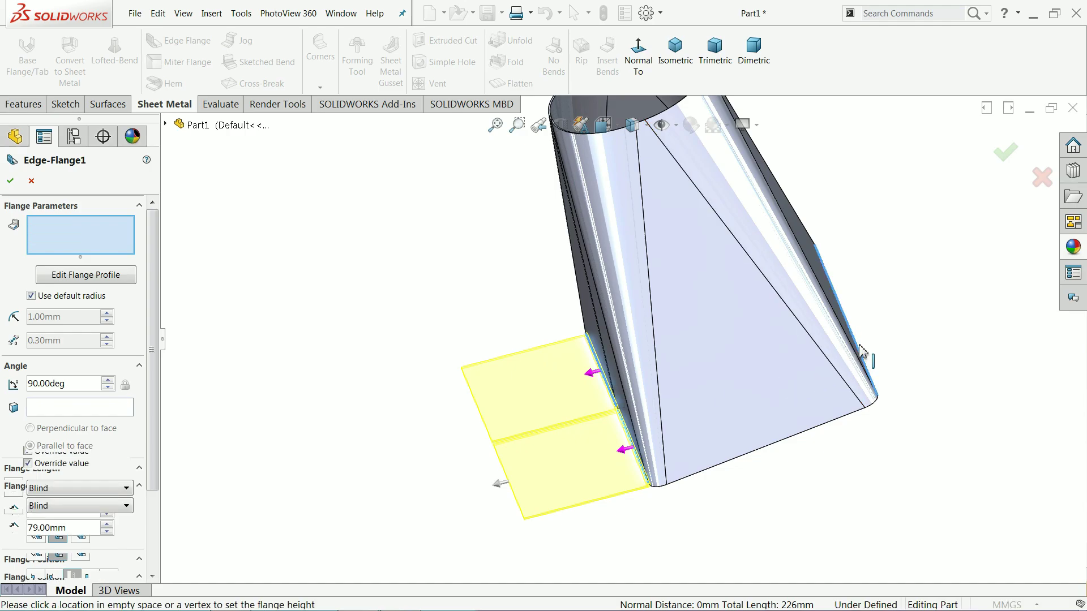
pyautogui.moveTo(854, 369); pyautogui.dragTo(757, 386, button='middle')
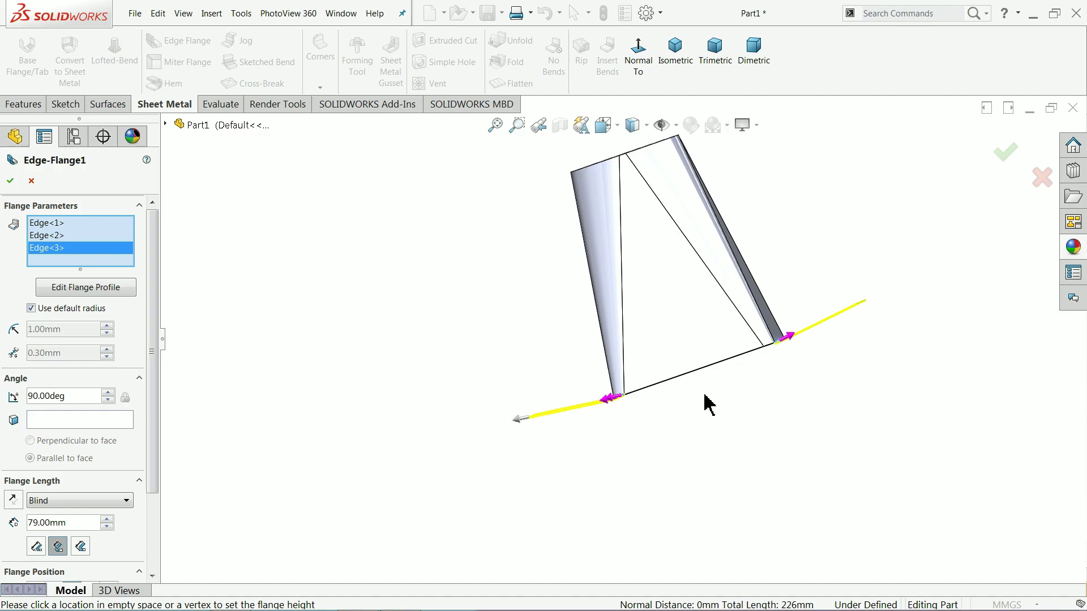
pyautogui.scroll(-5, 652, 405)
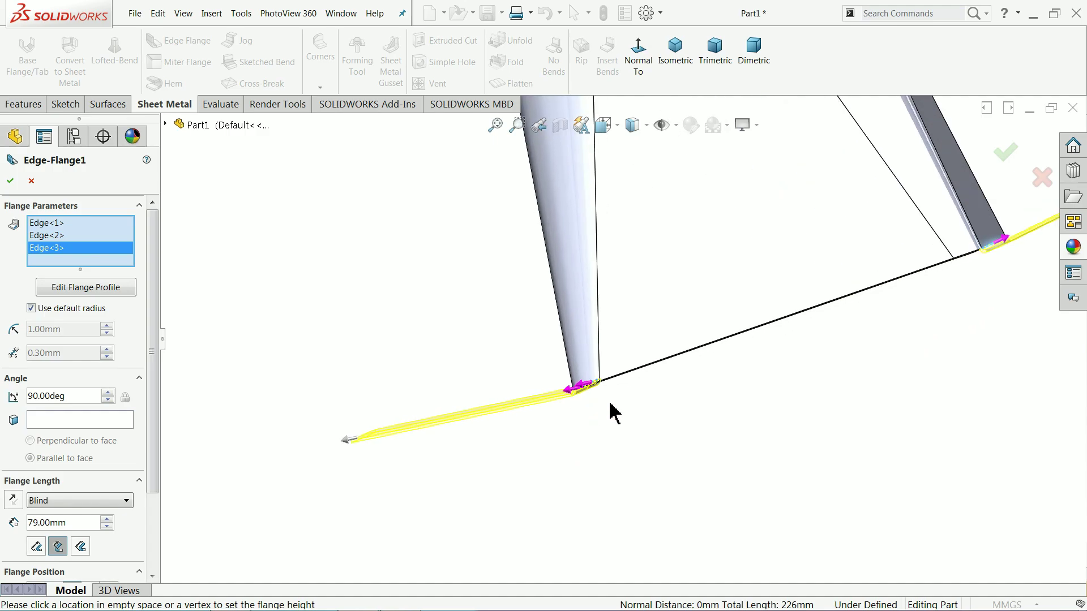
pyautogui.moveTo(611, 412); pyautogui.dragTo(648, 408, button='middle')
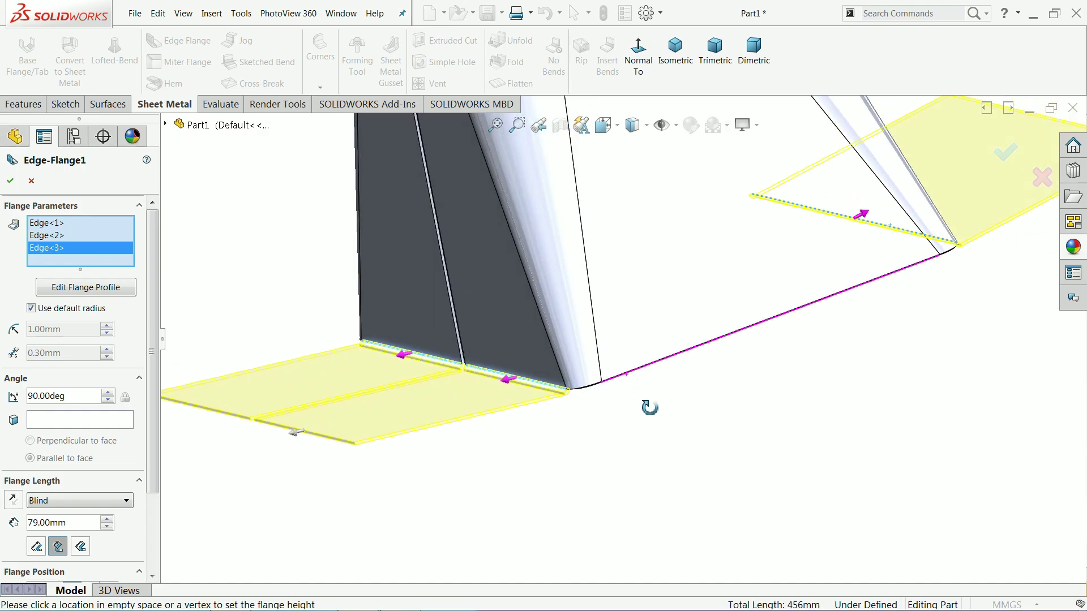
pyautogui.click(31, 181)
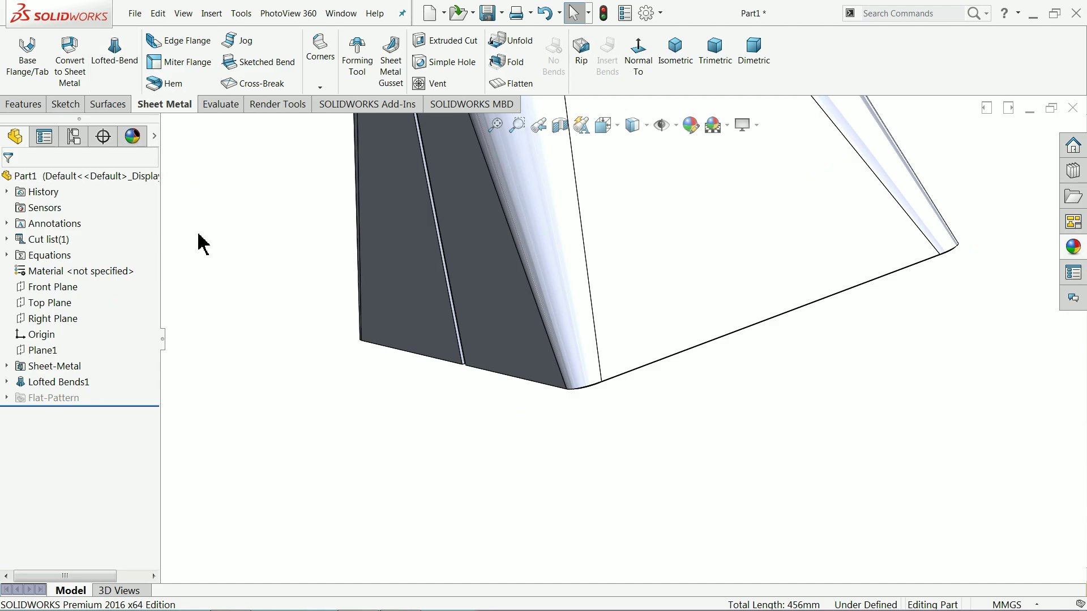
# Step: Sketch a small circle centred on the origin on the Top Plane
pyautogui.click(47, 304)
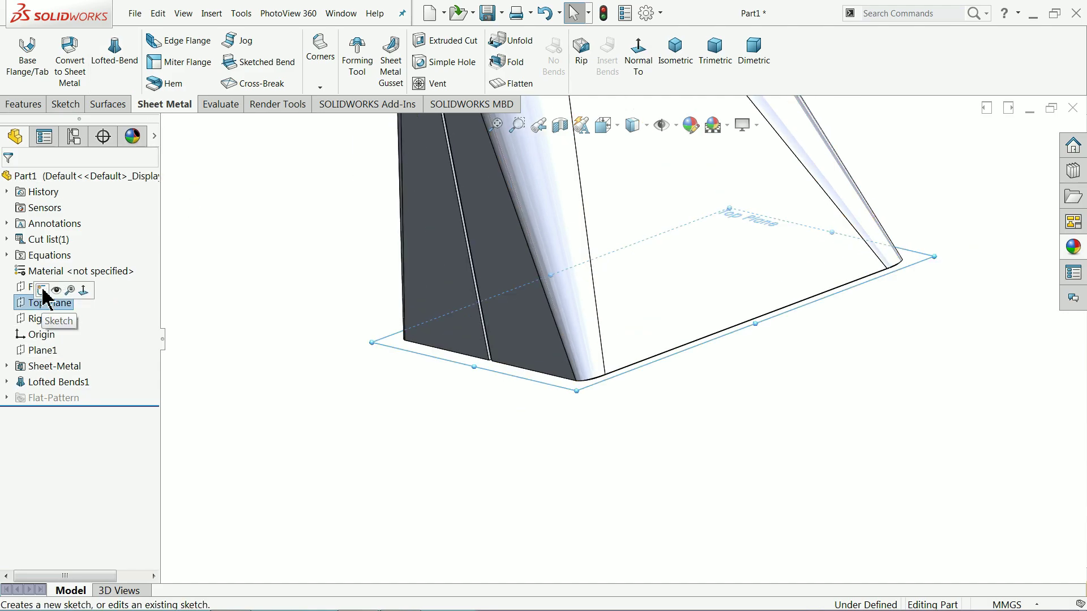
pyautogui.click(42, 291)
pyautogui.click(635, 55)
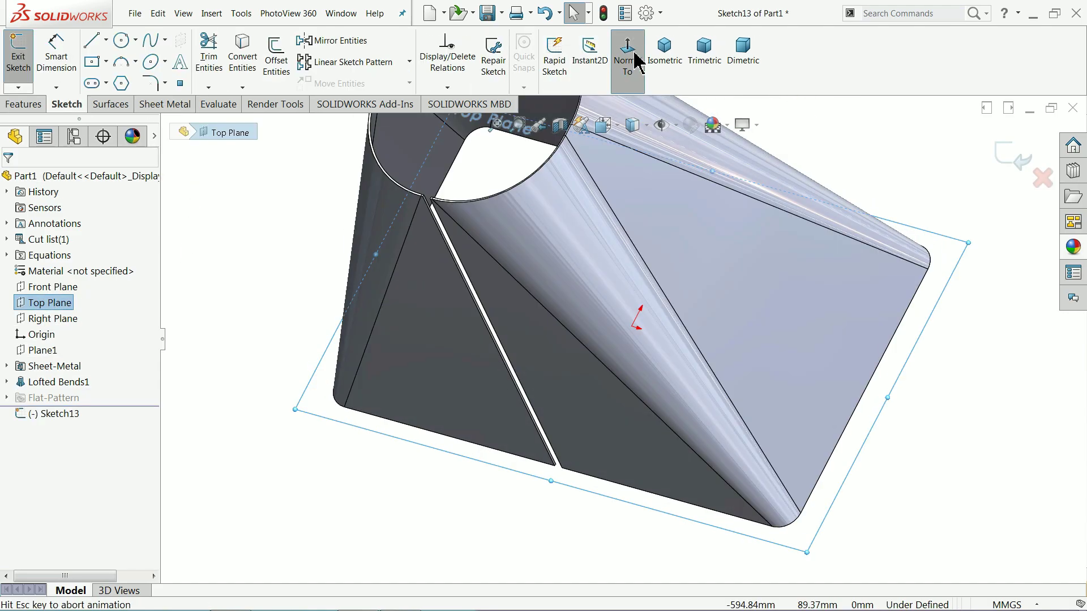
pyautogui.click(121, 40)
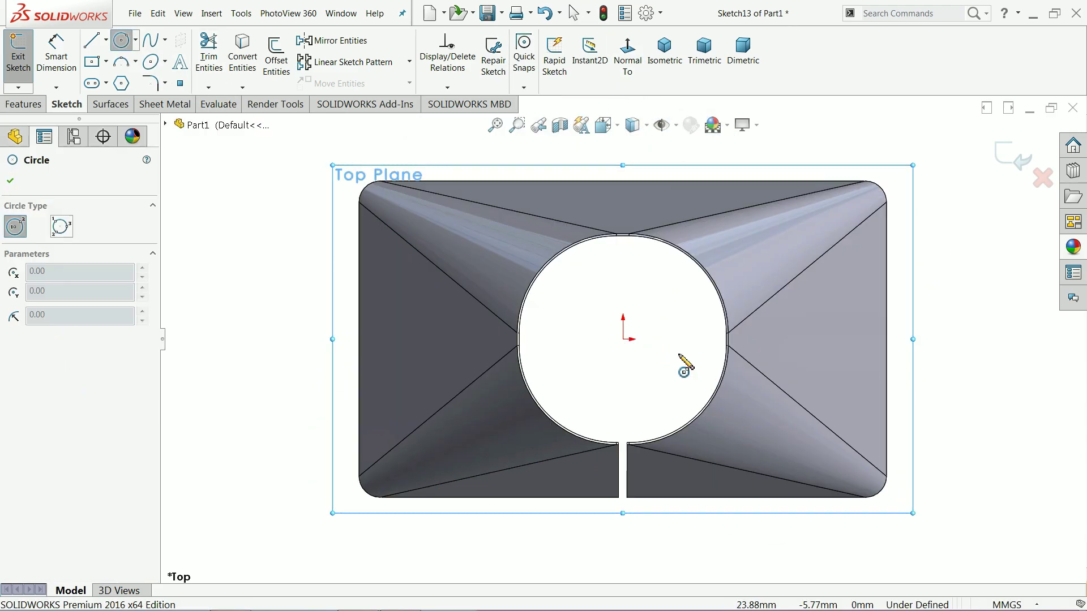
pyautogui.click(623, 340)
pyautogui.click(649, 333)
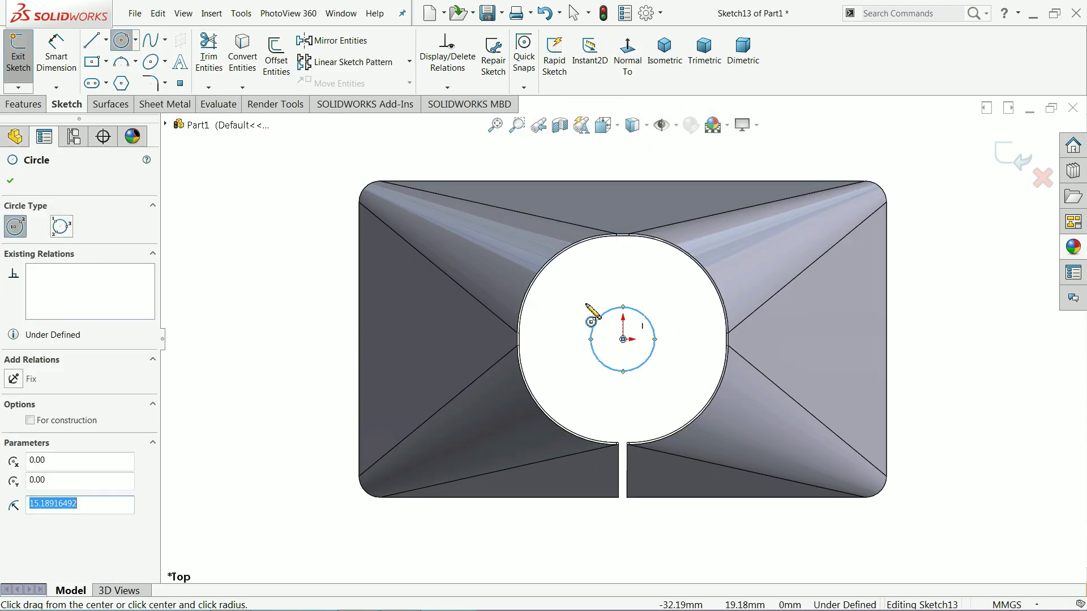
# Step: Make a planar surface from the circle sketch and view it from below
pyautogui.click(116, 106)
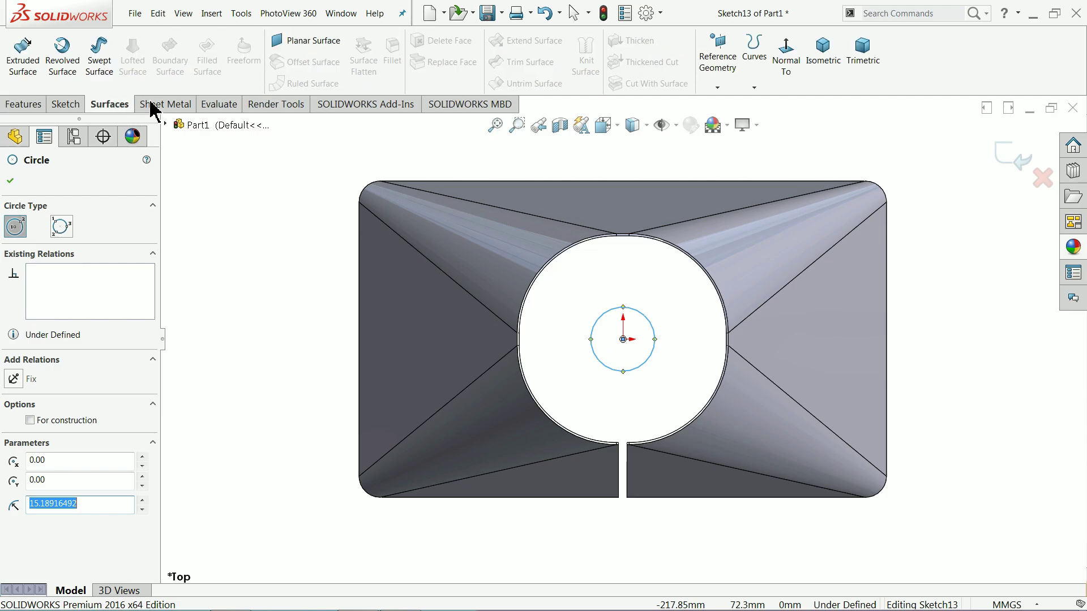
pyautogui.click(326, 50)
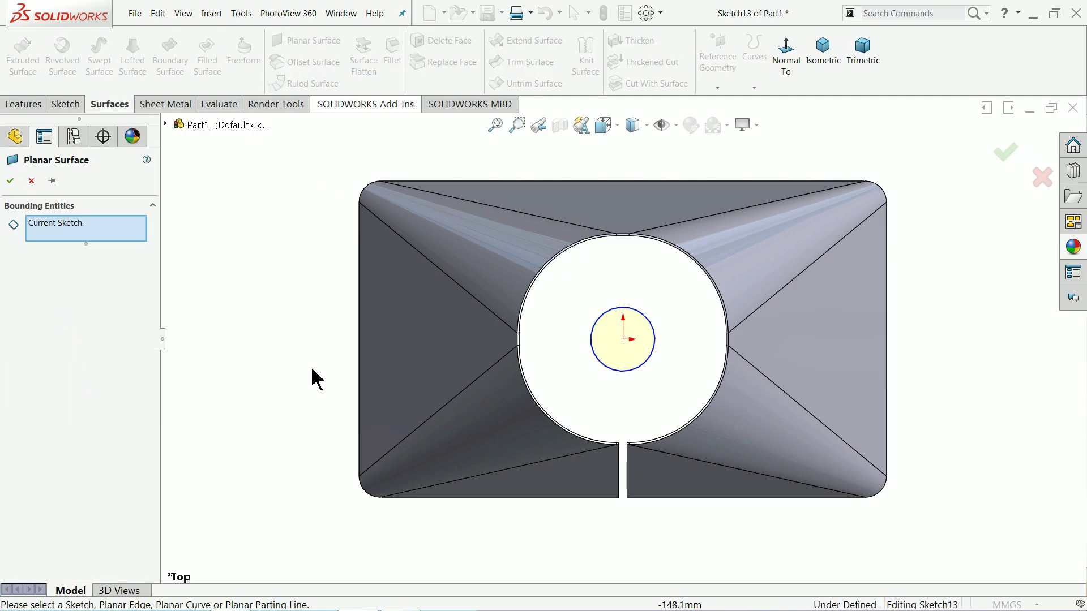
pyautogui.moveTo(313, 378); pyautogui.dragTo(308, 189, button='middle')
pyautogui.scroll(3, 605, 377)
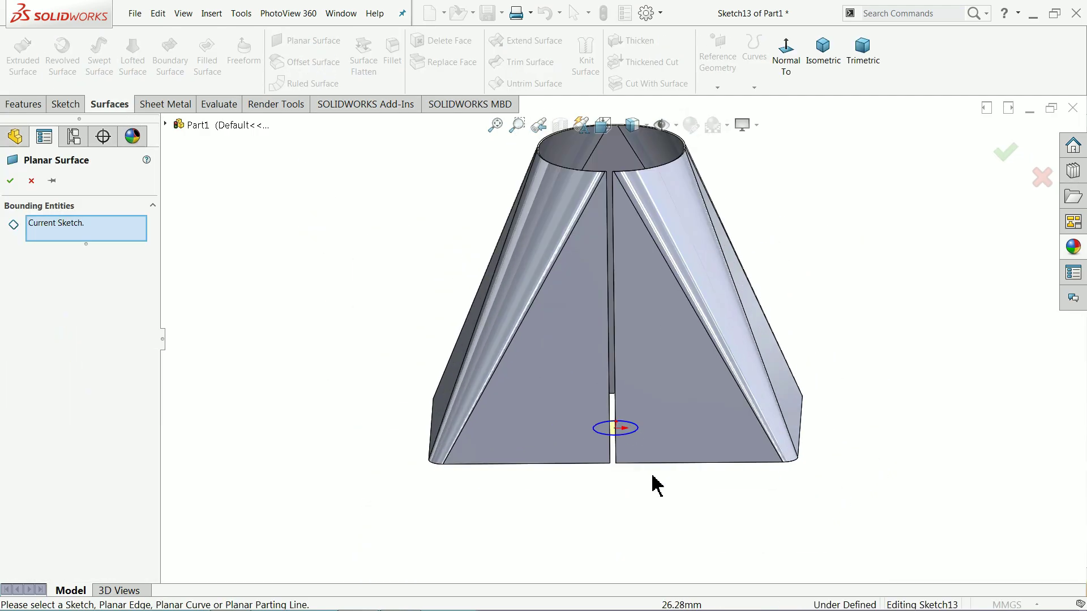
pyautogui.moveTo(657, 486); pyautogui.dragTo(638, 328, button='middle')
pyautogui.scroll(-5, 626, 417)
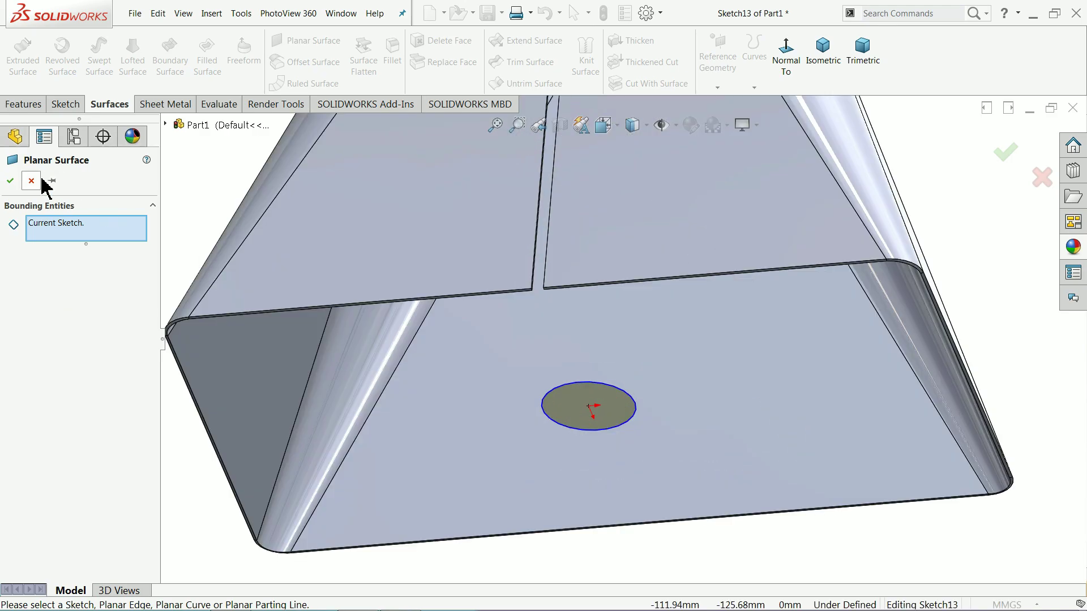
# Step: Accept the planar surface and start an edge flange on the first bottom edge
pyautogui.click(10, 182)
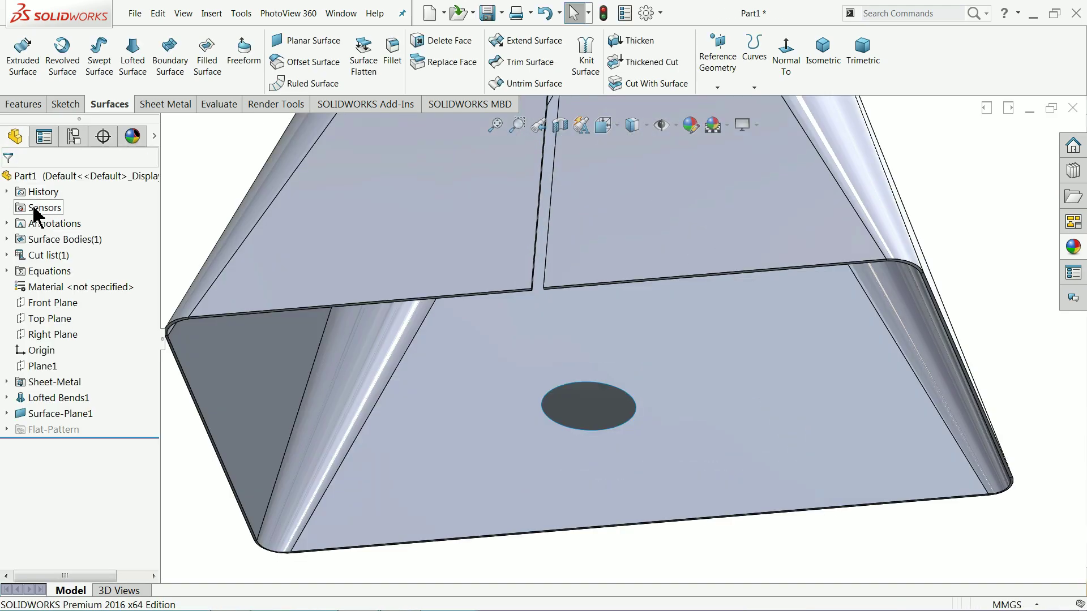
pyautogui.click(561, 426)
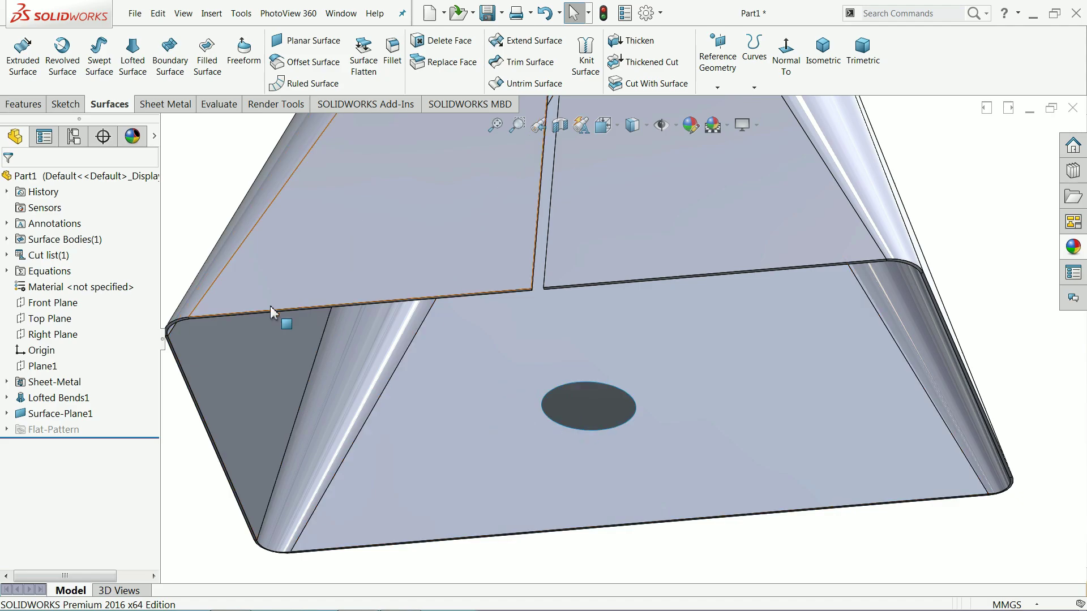
pyautogui.click(164, 105)
pyautogui.click(185, 42)
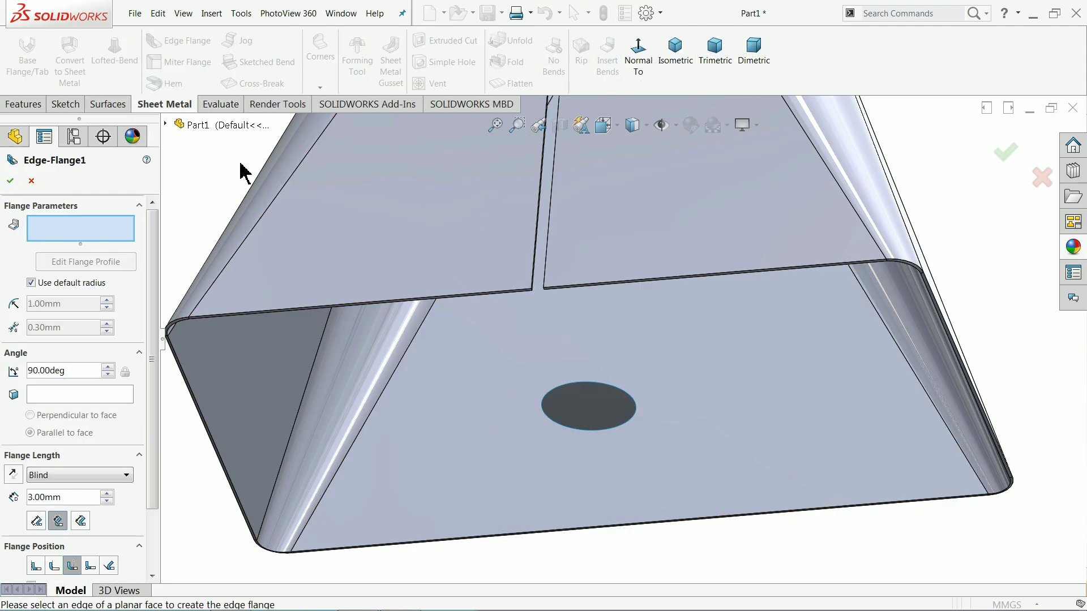
pyautogui.moveTo(499, 248); pyautogui.dragTo(473, 372, button='middle')
pyautogui.scroll(-5, 515, 322)
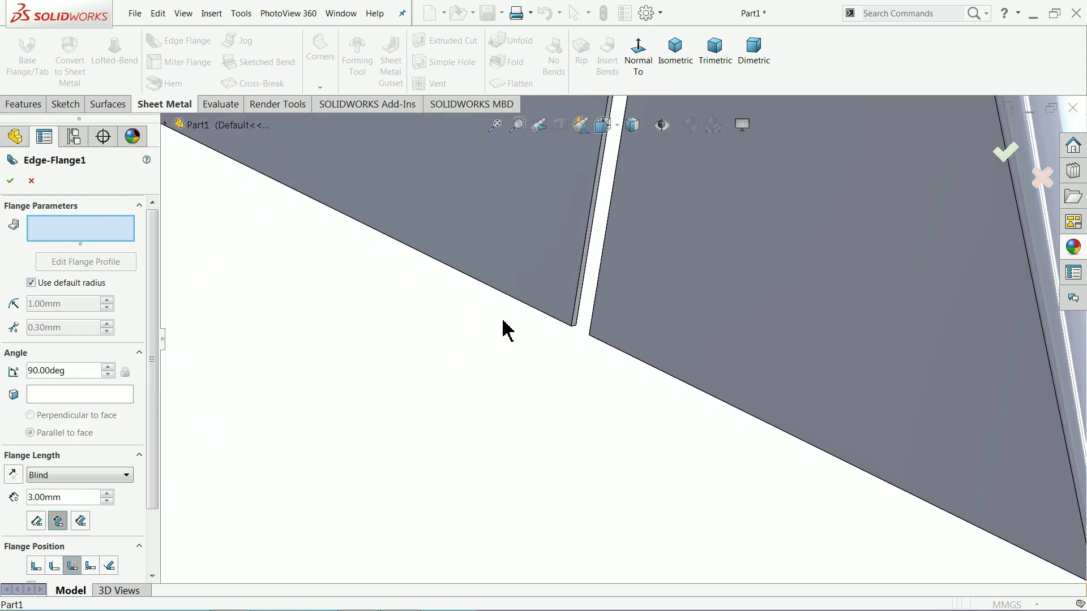
pyautogui.click(535, 312)
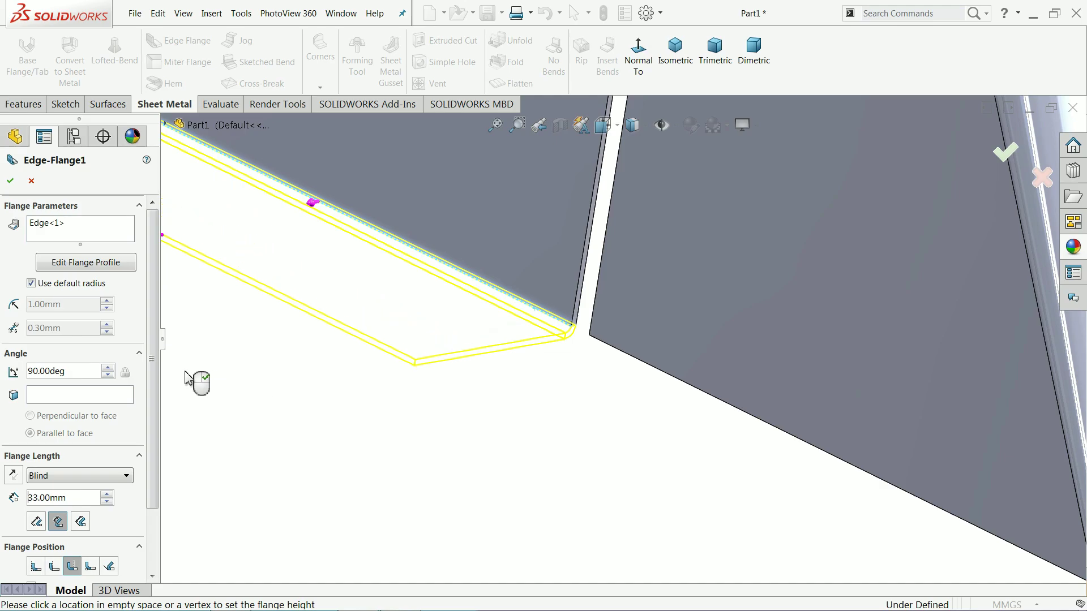
# Step: Add the second, third and fourth bottom edges to the edge flange
pyautogui.click(199, 381)
pyautogui.click(628, 364)
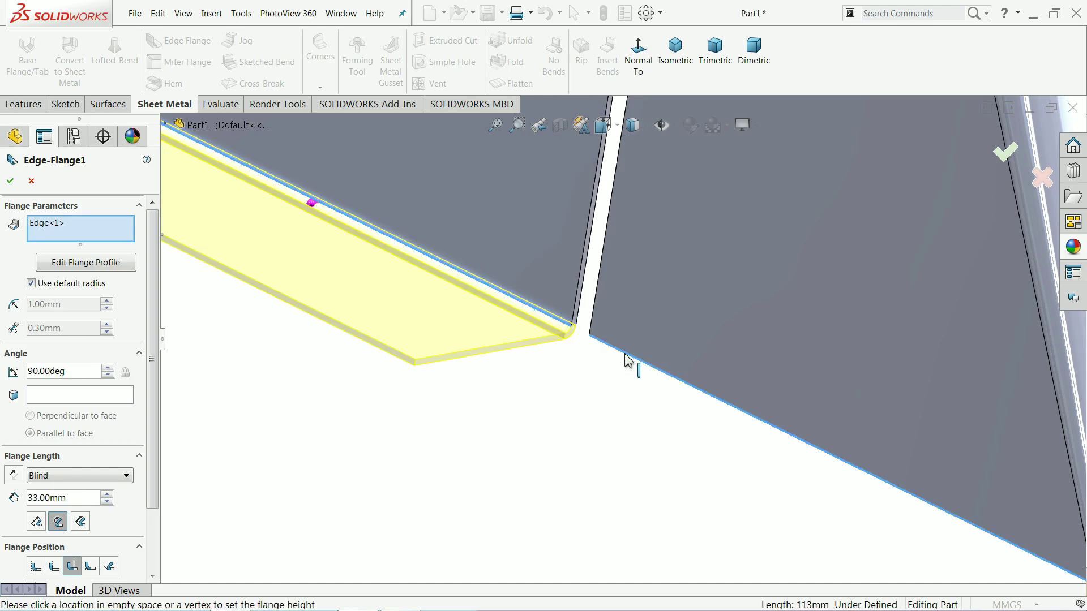
pyautogui.scroll(2, 566, 377)
pyautogui.scroll(3, 566, 379)
pyautogui.scroll(-3, 868, 352)
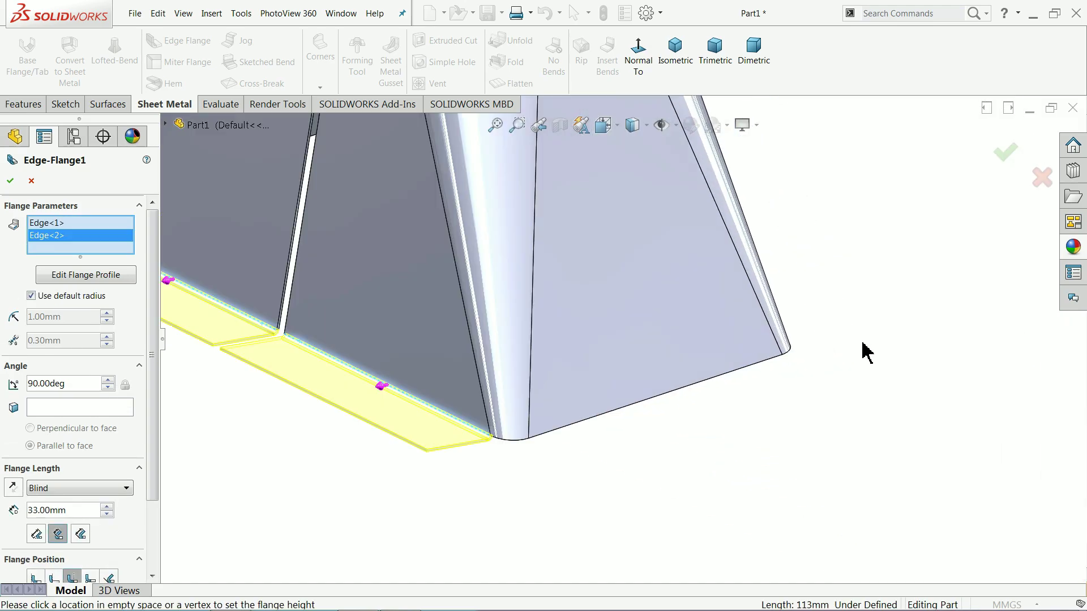
pyautogui.moveTo(868, 352); pyautogui.dragTo(844, 324, button='middle')
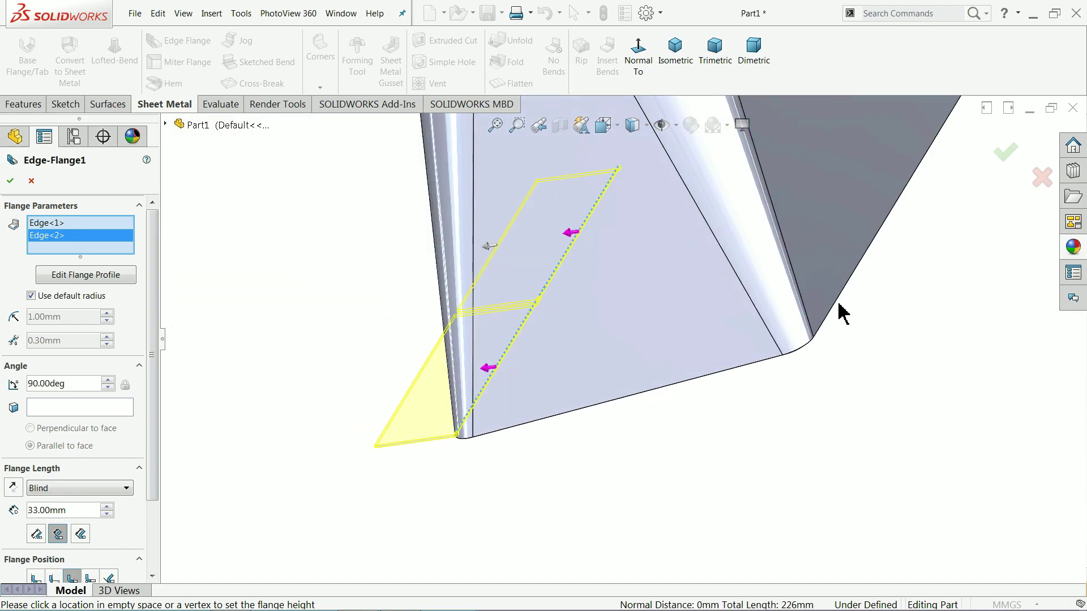
pyautogui.click(841, 311)
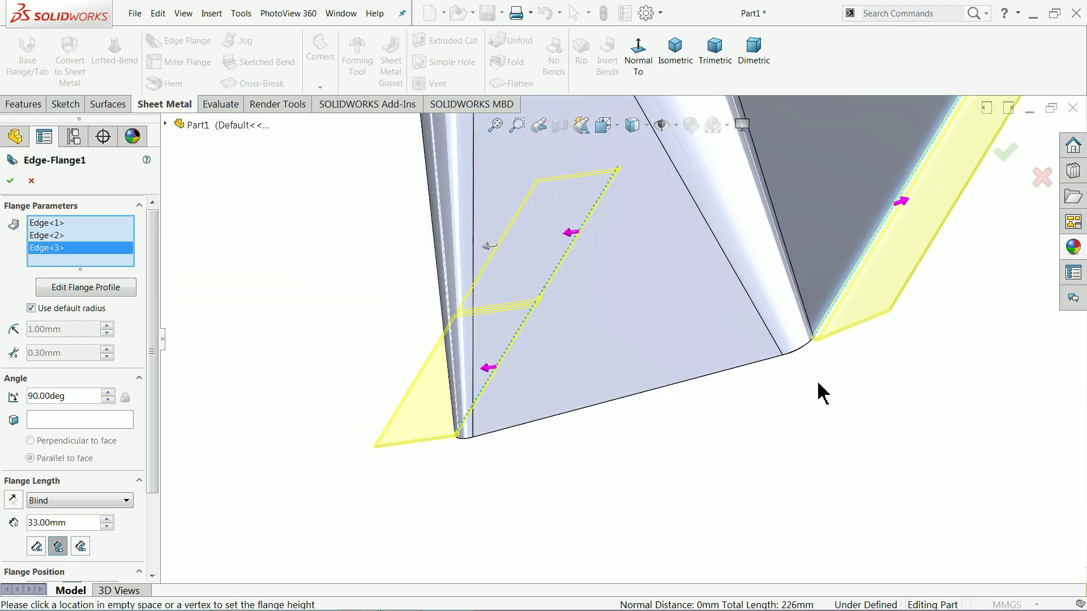
pyautogui.scroll(2, 772, 396)
pyautogui.moveTo(772, 396); pyautogui.dragTo(859, 381, button='middle')
pyautogui.scroll(-2, 670, 347)
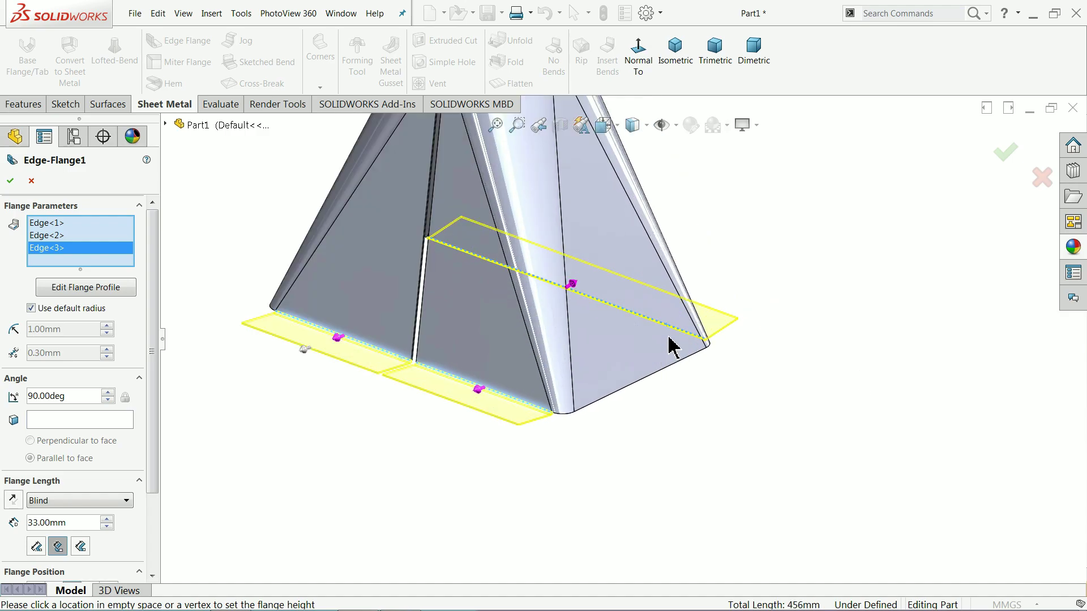
pyautogui.click(625, 387)
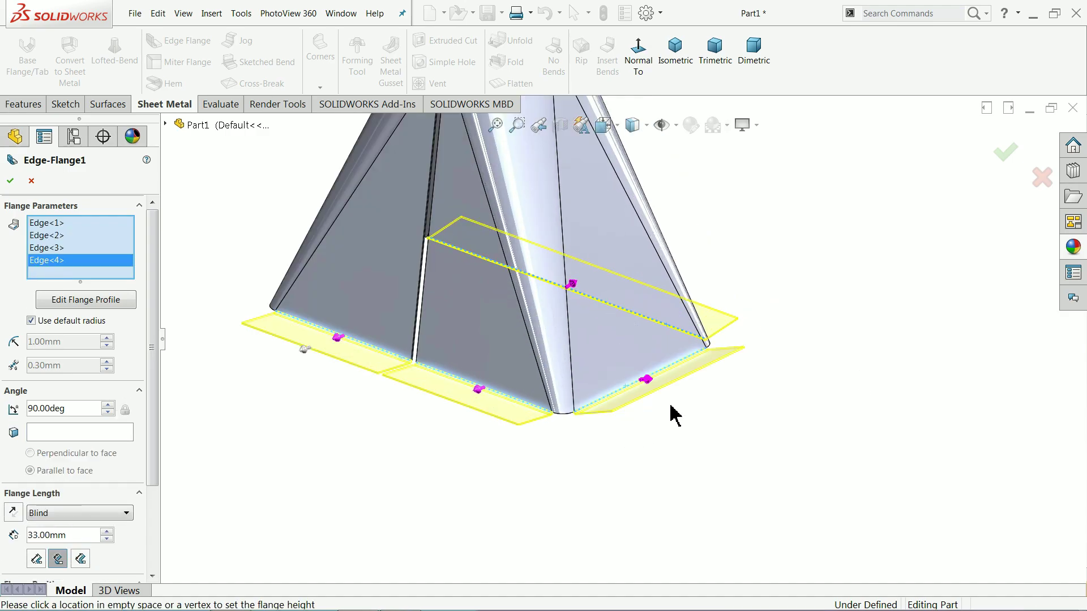
# Step: Remove the fourth edge, leaving three base edges in the flange
pyautogui.moveTo(670, 412); pyautogui.dragTo(726, 364, button='middle')
pyautogui.scroll(-2, 651, 396)
pyautogui.moveTo(586, 374)
pyautogui.mouseDown(button='middle')
pyautogui.moveTo(549, 369)
pyautogui.moveTo(539, 379)
pyautogui.moveTo(585, 381)
pyautogui.mouseUp(button='middle')
pyautogui.scroll(3, 588, 382)
pyautogui.hotkey('ctrl', 'Down')
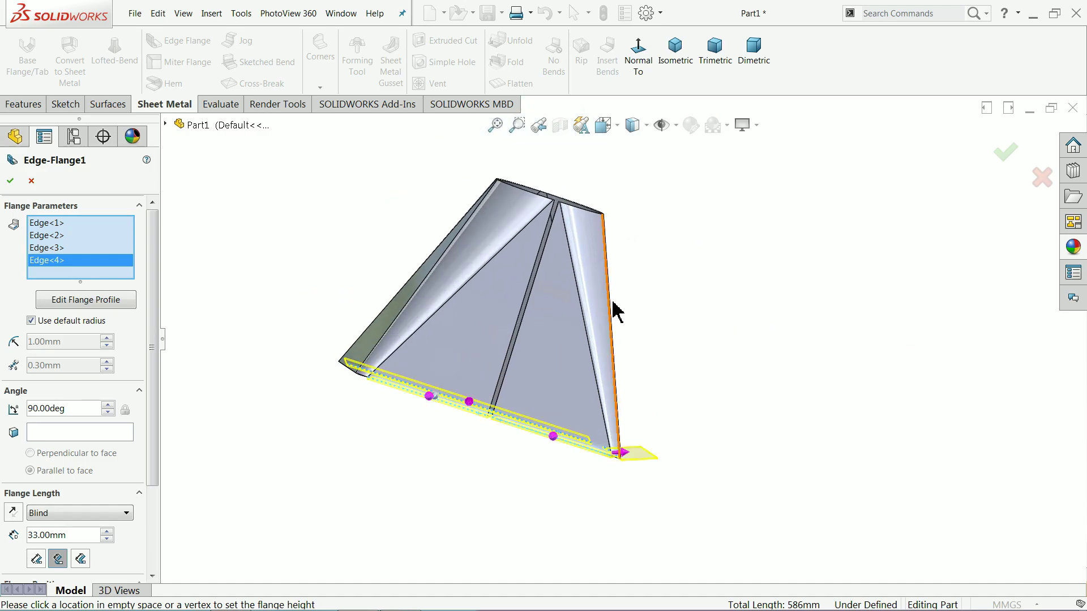
pyautogui.moveTo(617, 311); pyautogui.dragTo(561, 347, button='middle')
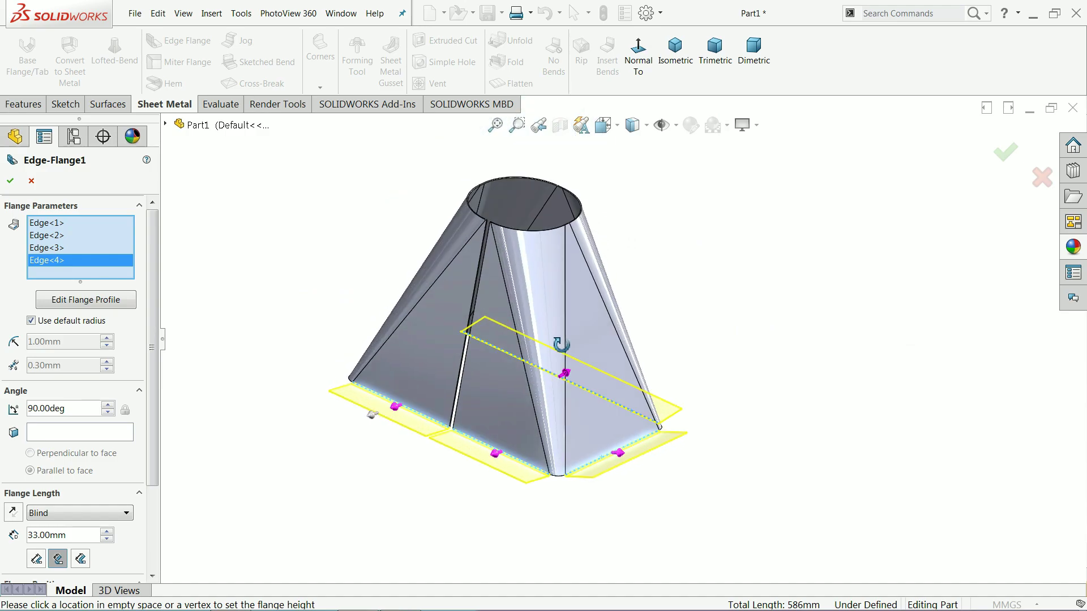
pyautogui.rightClick(61, 266)
pyautogui.click(103, 287)
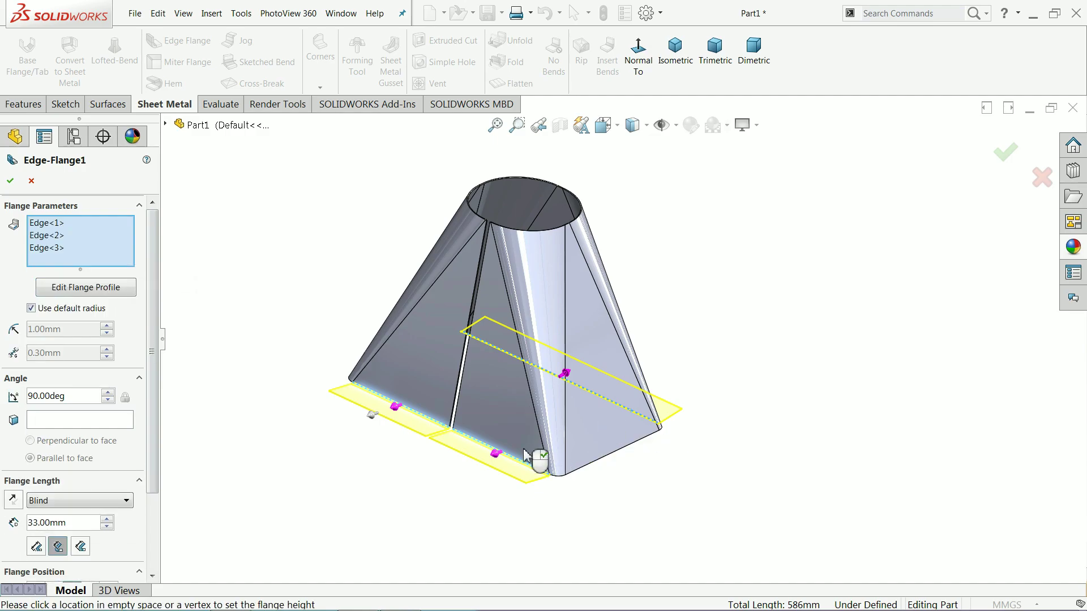
# Step: Set the flange angle parallel to the elliptical planar surface face
pyautogui.moveTo(526, 456); pyautogui.dragTo(447, 346, button='middle')
pyautogui.scroll(-5, 460, 421)
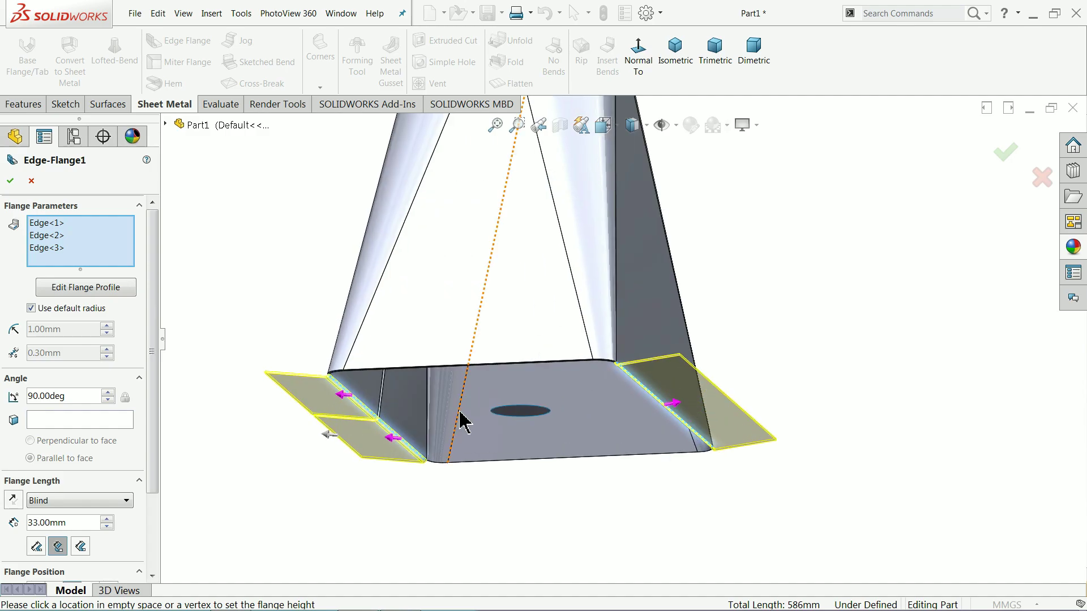
pyautogui.scroll(-3, 460, 422)
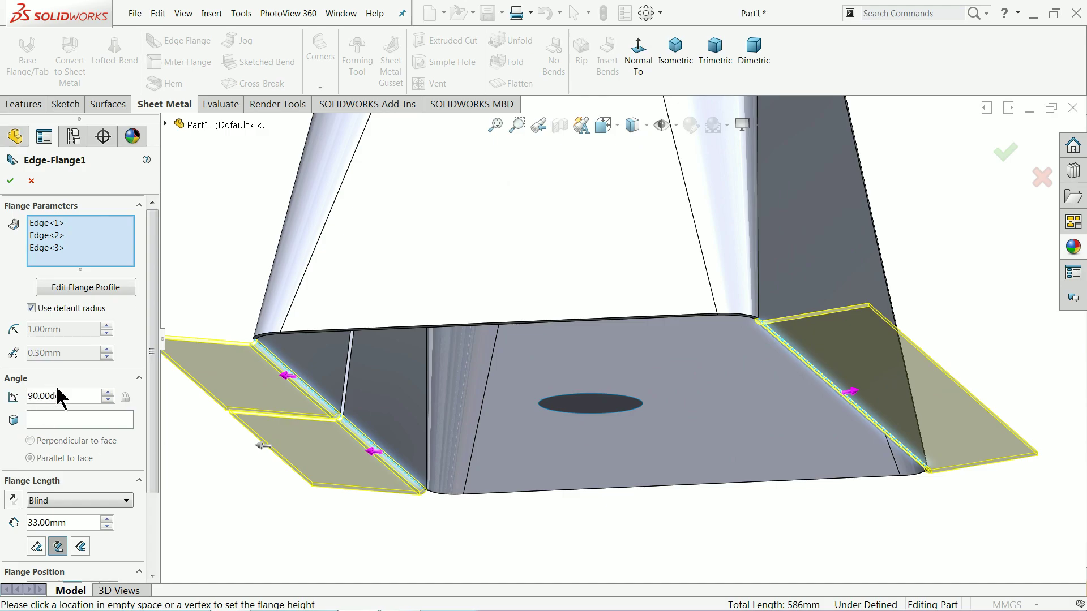
pyautogui.click(61, 420)
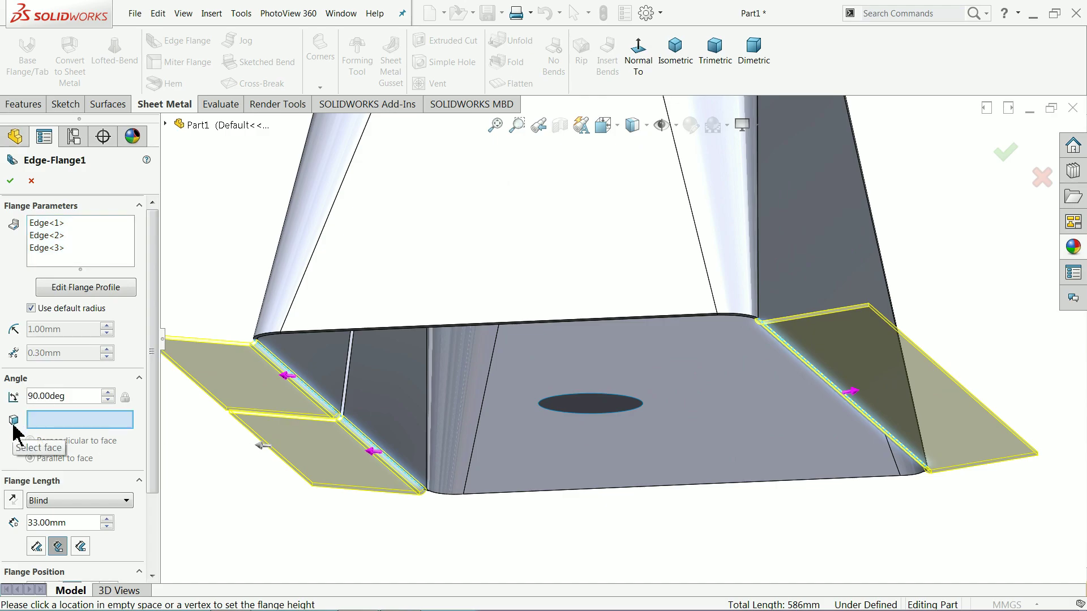
pyautogui.click(588, 404)
# Step: Set the flange length to 25 mm and confirm the three base flanges
pyautogui.moveTo(314, 406); pyautogui.dragTo(340, 381, button='middle')
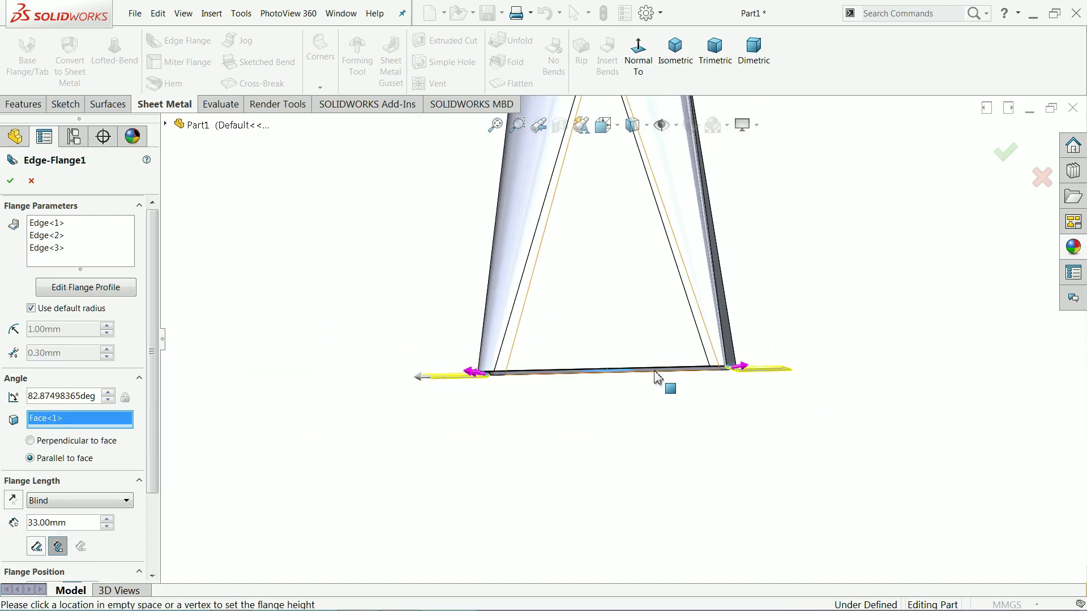
pyautogui.scroll(-4, 655, 381)
pyautogui.moveTo(569, 383); pyautogui.dragTo(536, 381, button='middle')
pyautogui.moveTo(272, 382); pyautogui.dragTo(226, 456, button='middle')
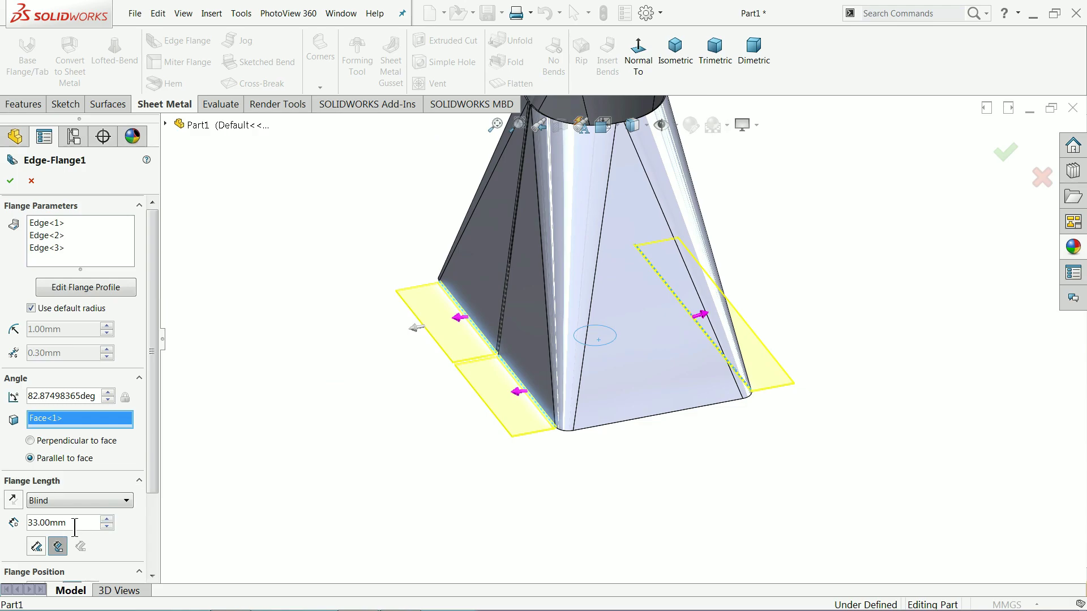
pyautogui.write('25')
pyautogui.press('Return')
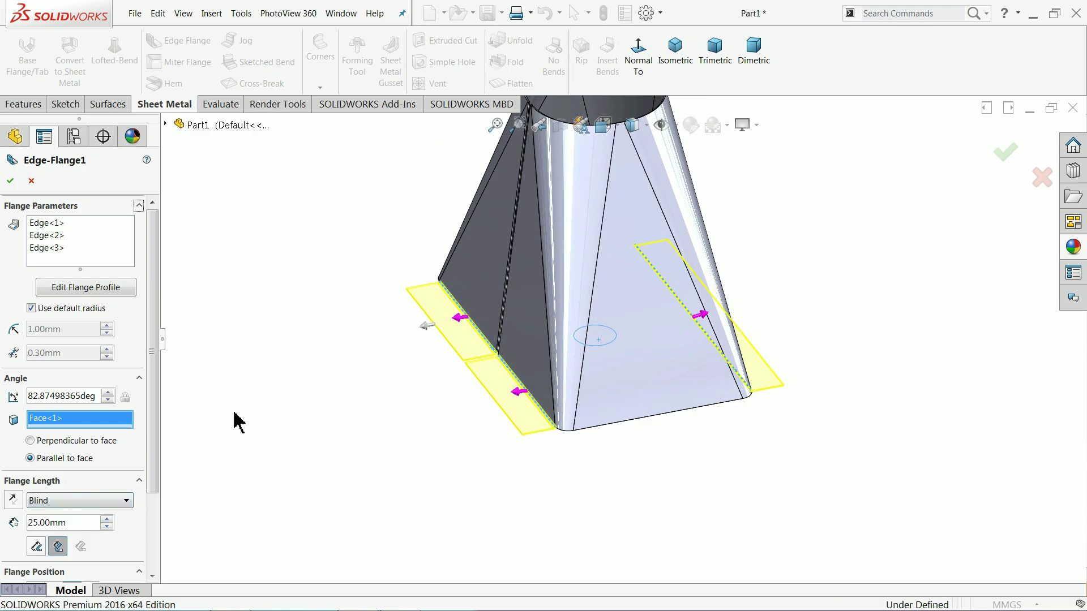
pyautogui.moveTo(156, 419); pyautogui.dragTo(163, 481)
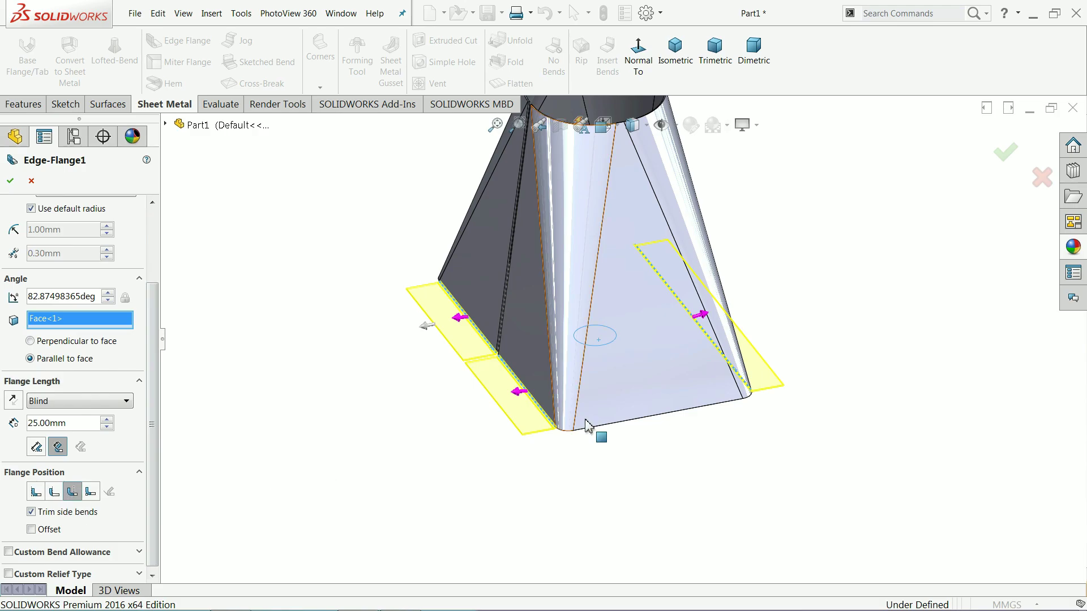
pyautogui.scroll(3, 627, 376)
pyautogui.moveTo(605, 337); pyautogui.dragTo(626, 347, button='middle')
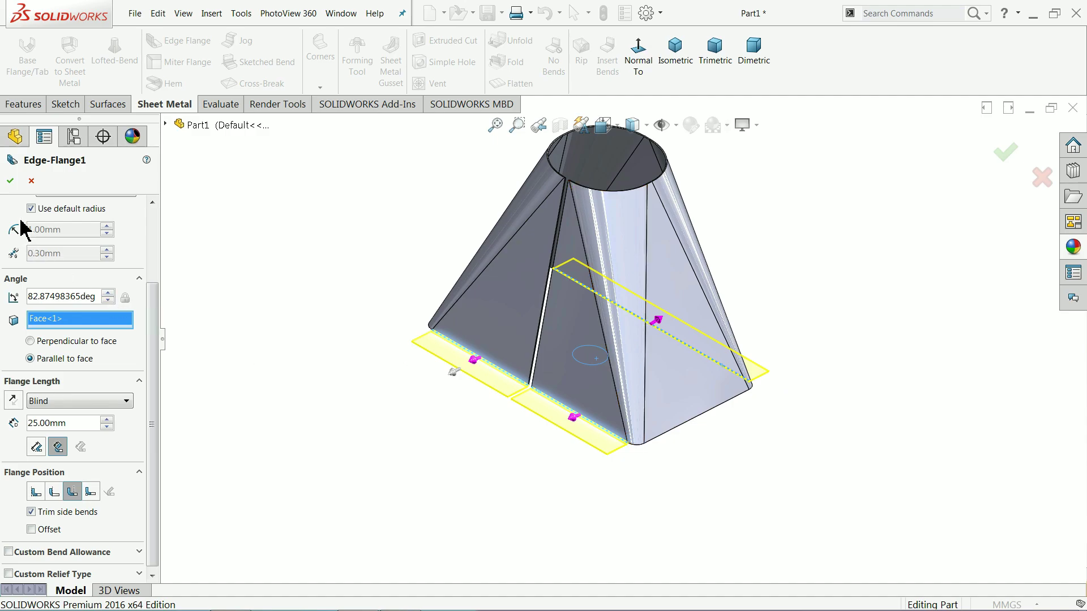
pyautogui.click(11, 182)
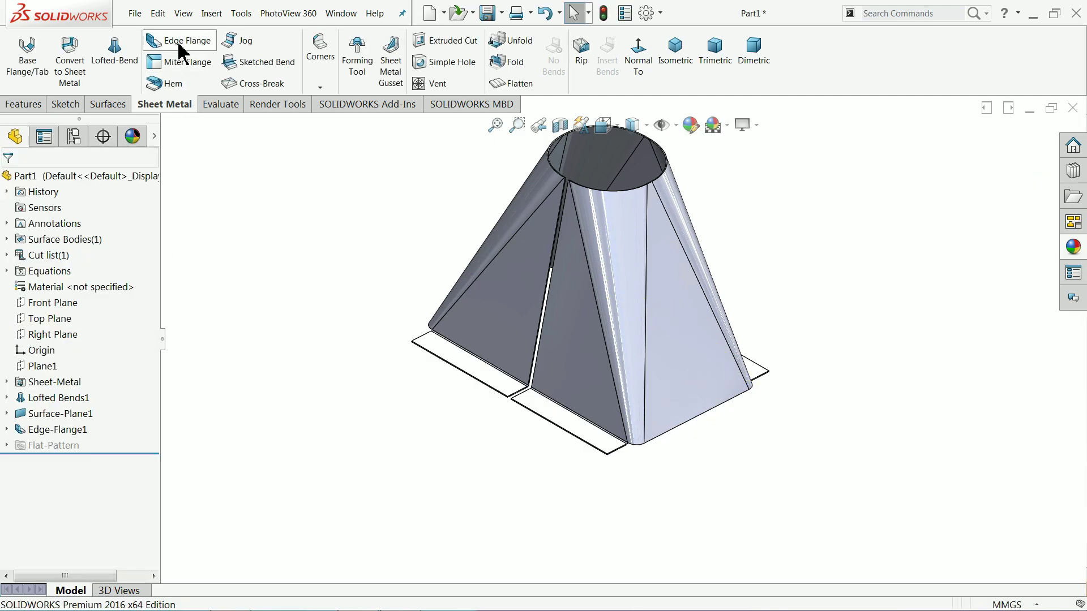
# Step: Cancel the second edge flange and apply a green appearance to the whole part
pyautogui.click(179, 45)
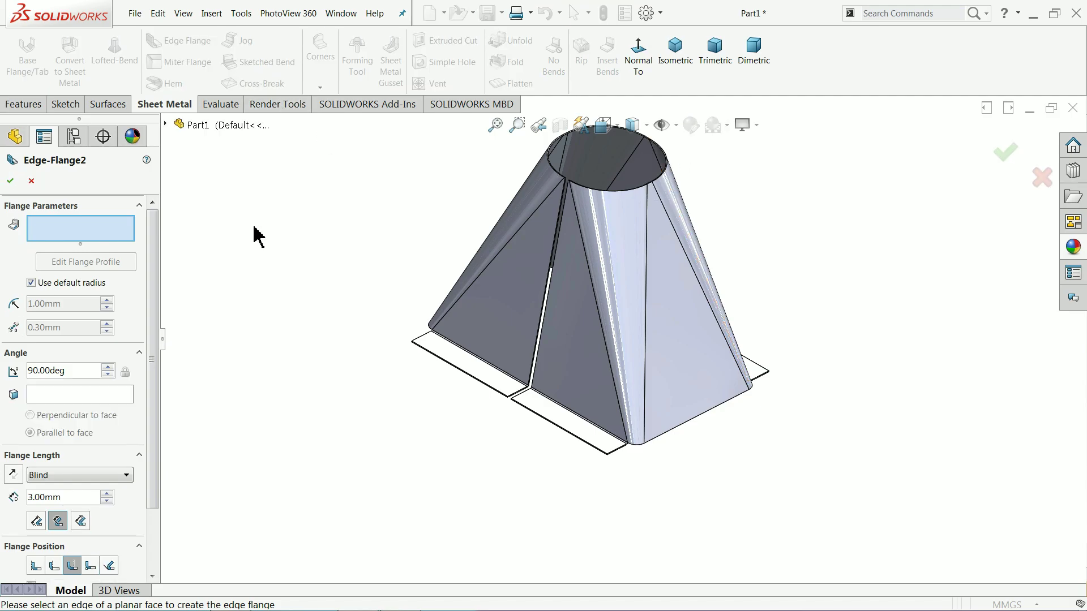
pyautogui.click(31, 182)
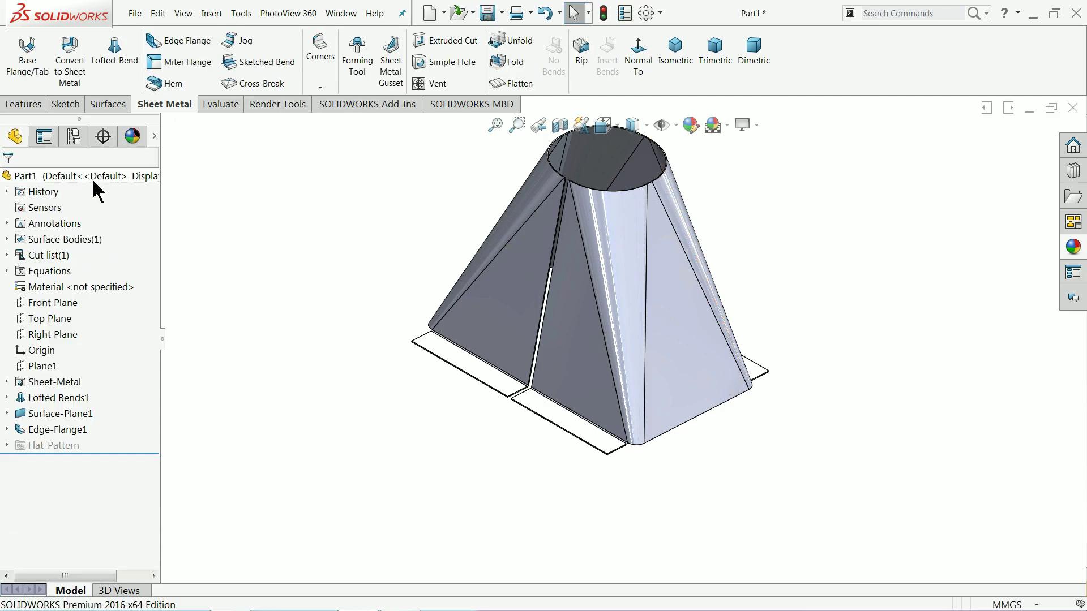
pyautogui.click(693, 128)
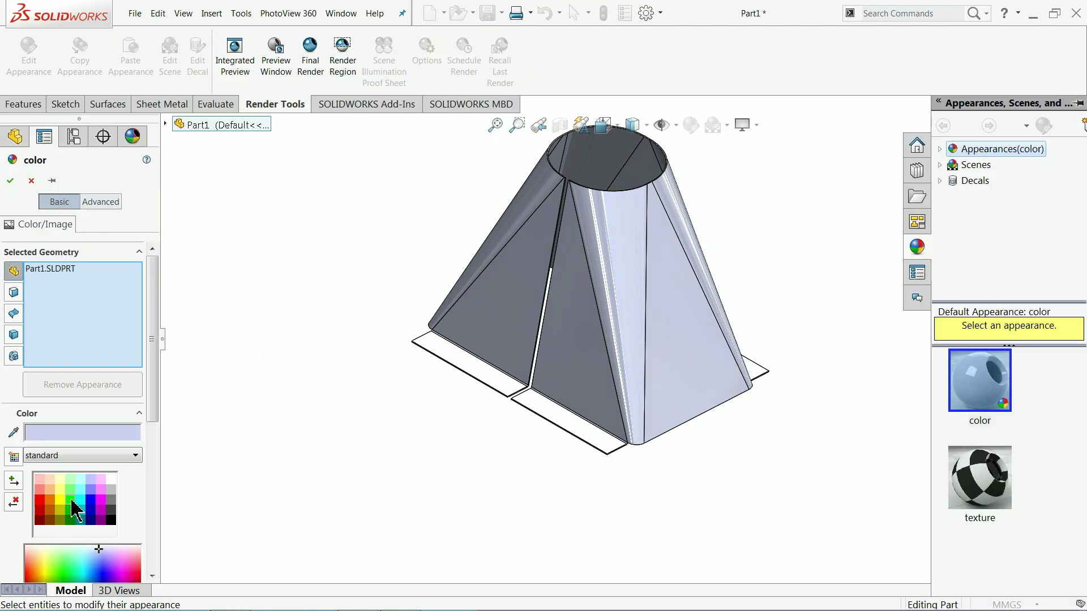
pyautogui.click(71, 501)
pyautogui.click(10, 181)
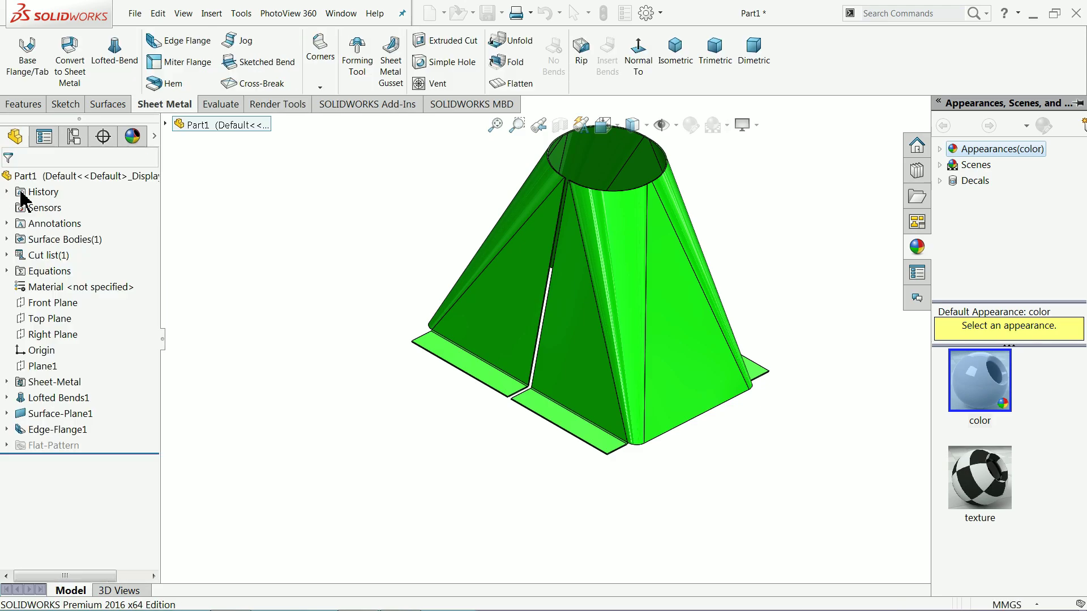
# Step: Start a new edge flange on the two remaining bottom edges
pyautogui.click(198, 44)
pyautogui.scroll(-4, 742, 429)
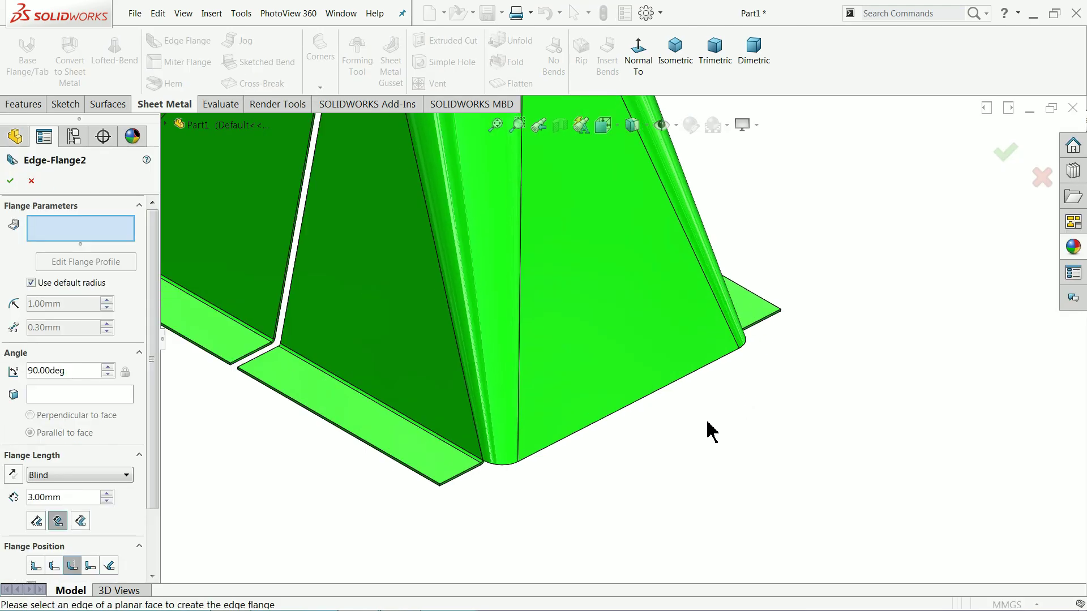
pyautogui.click(644, 405)
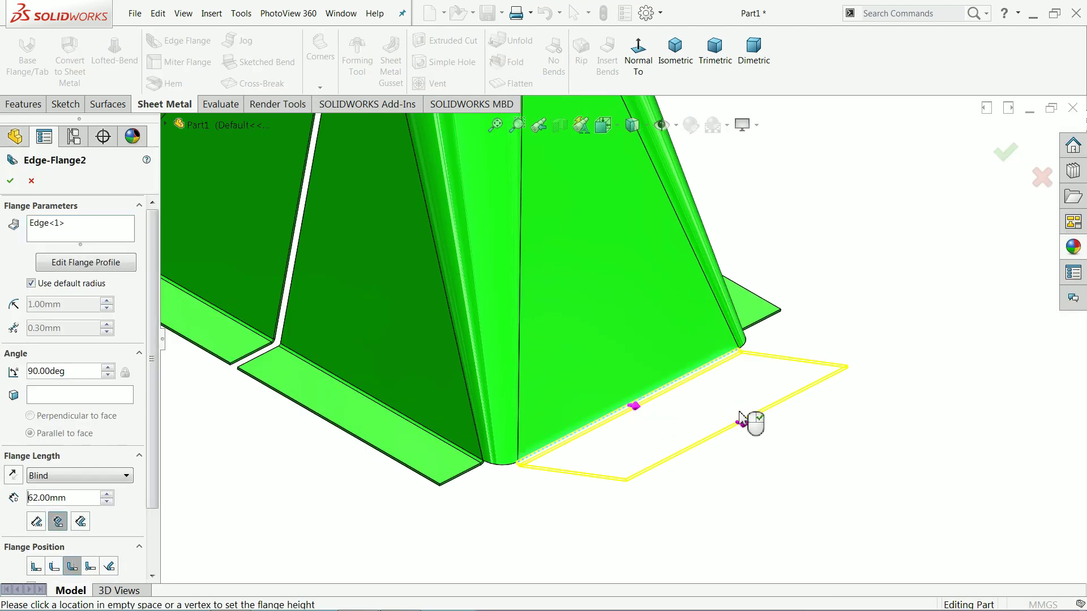
pyautogui.scroll(3, 618, 396)
pyautogui.scroll(-3, 352, 327)
pyautogui.moveTo(351, 328); pyautogui.dragTo(371, 312, button='middle')
pyautogui.click(299, 180)
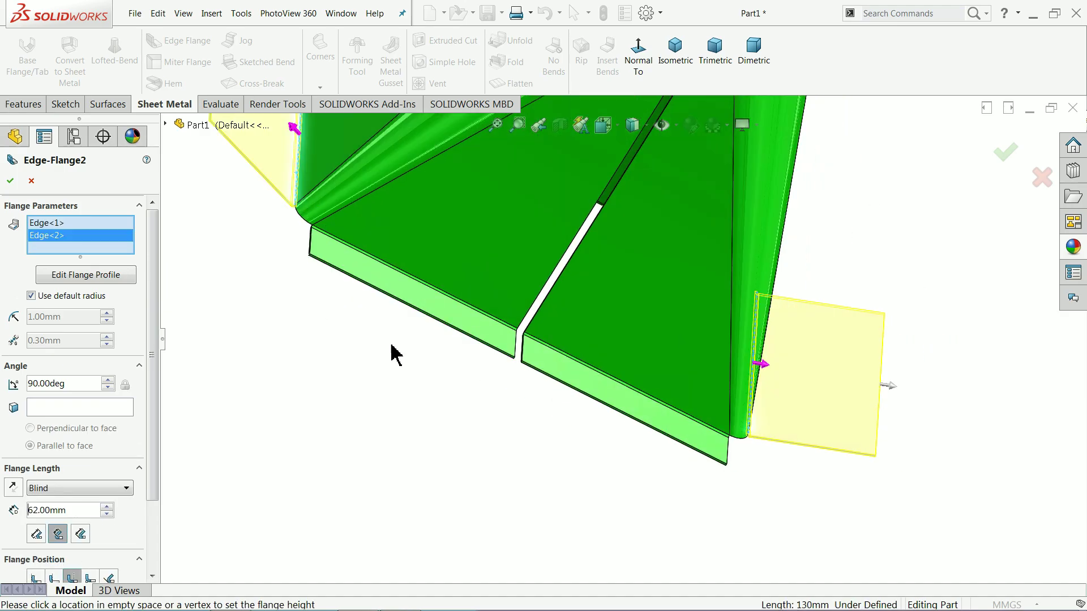
pyautogui.scroll(3, 504, 396)
pyautogui.moveTo(504, 395); pyautogui.dragTo(502, 317, button='middle')
pyautogui.scroll(-3, 595, 246)
pyautogui.scroll(-2, 595, 246)
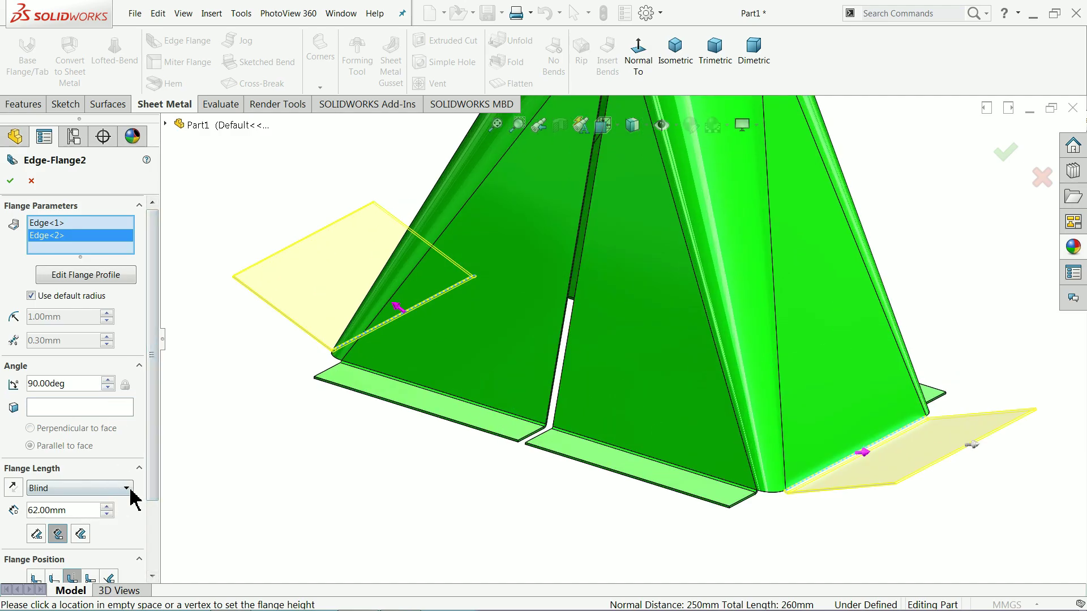
# Step: Use a custom 2.00mm bend radius and make the flanges parallel to the bottom face
pyautogui.click(59, 409)
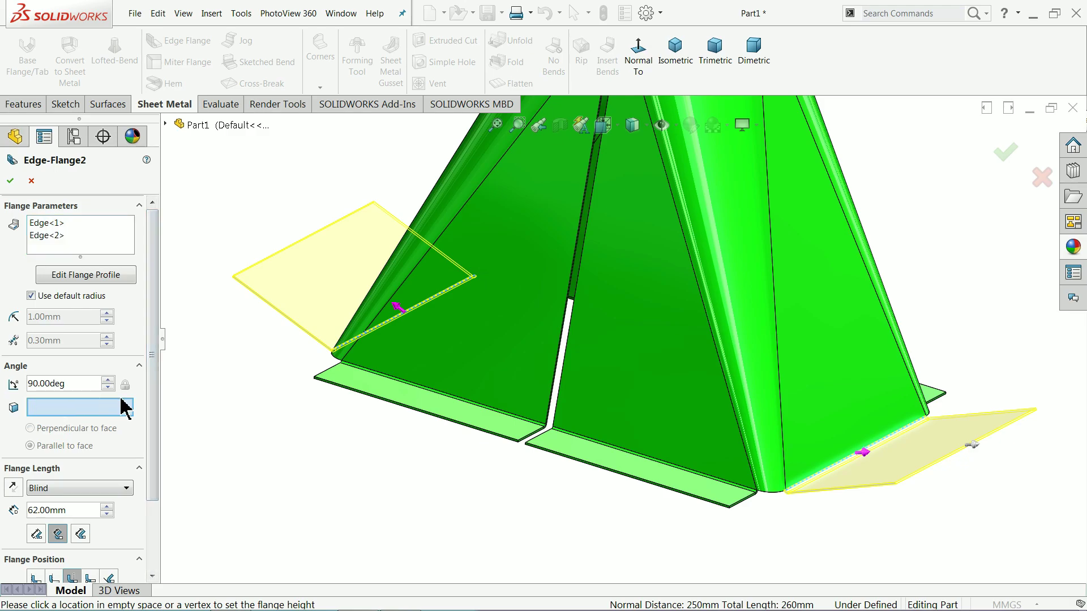
pyautogui.click(31, 295)
pyautogui.click(107, 314)
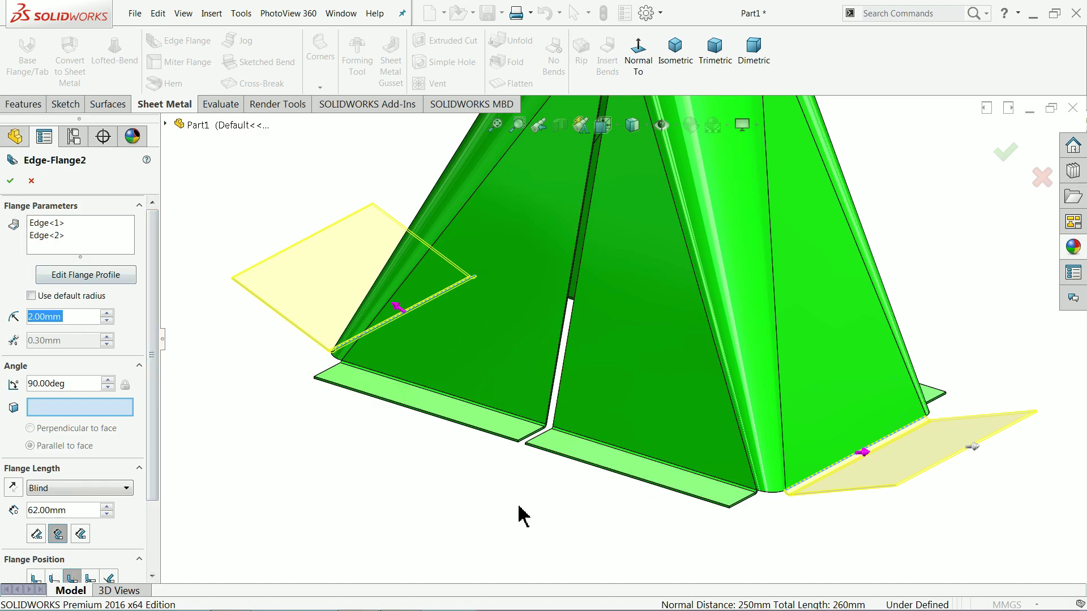
pyautogui.moveTo(597, 435); pyautogui.dragTo(626, 342, button='middle')
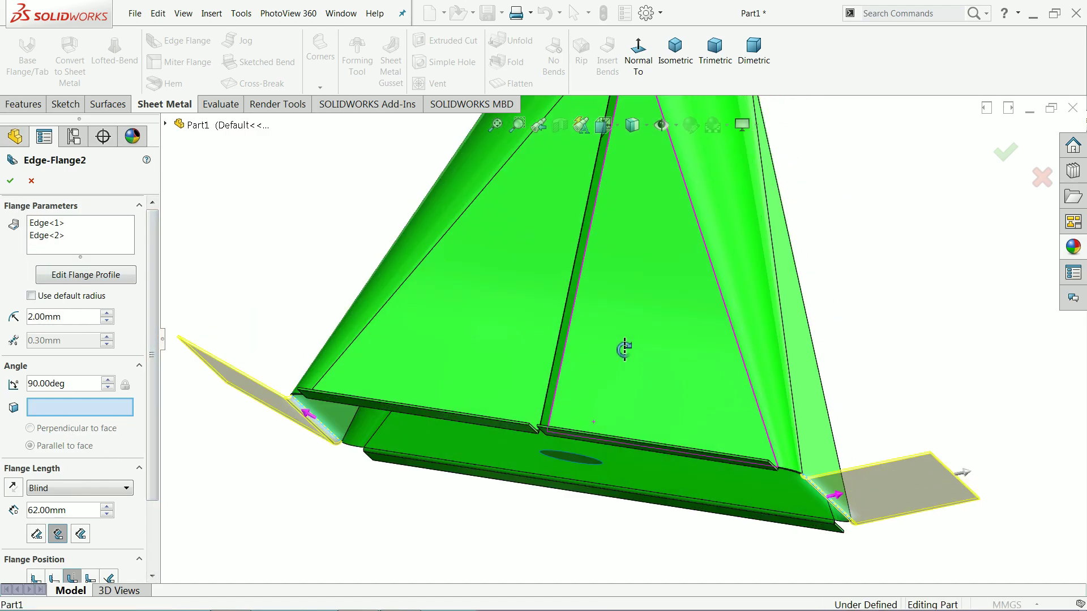
pyautogui.click(566, 479)
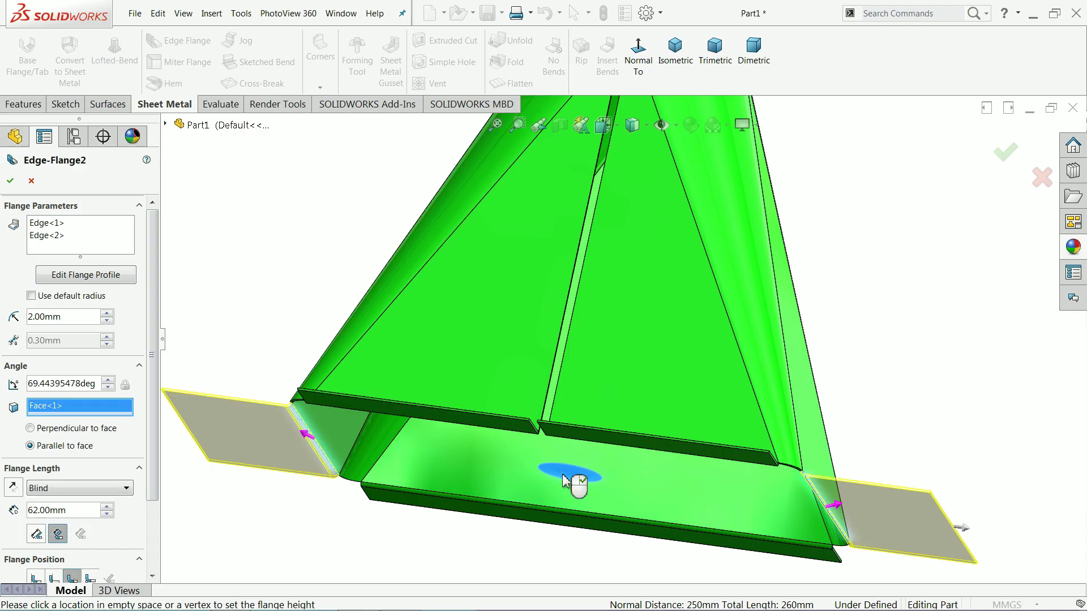
# Step: Set the flange length to 25 mm and confirm Edge-Flange2
pyautogui.moveTo(602, 456); pyautogui.dragTo(751, 455, button='middle')
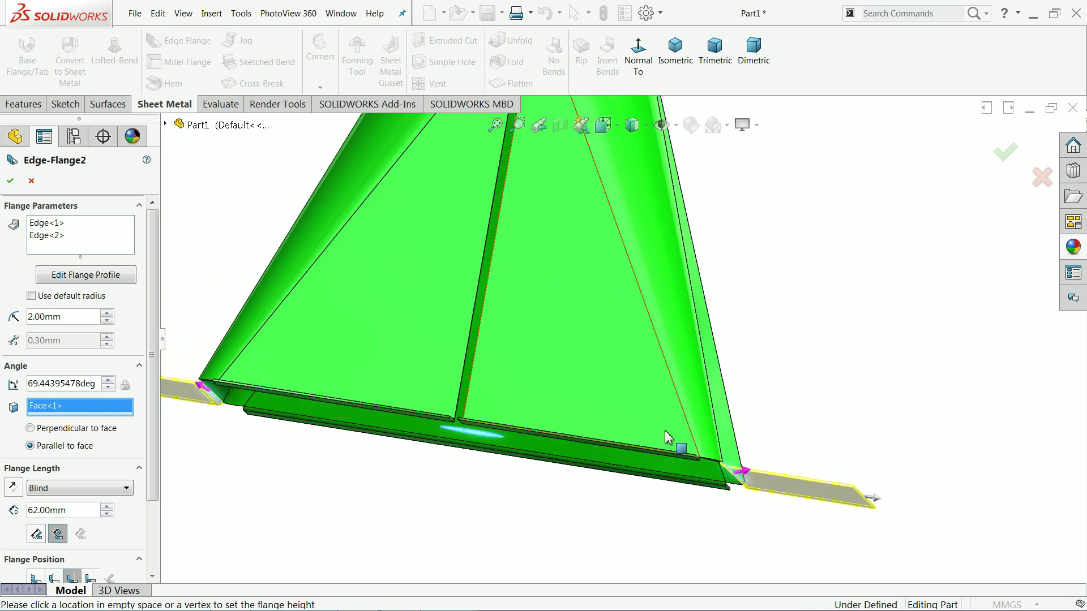
pyautogui.moveTo(670, 444); pyautogui.dragTo(651, 485, button='middle')
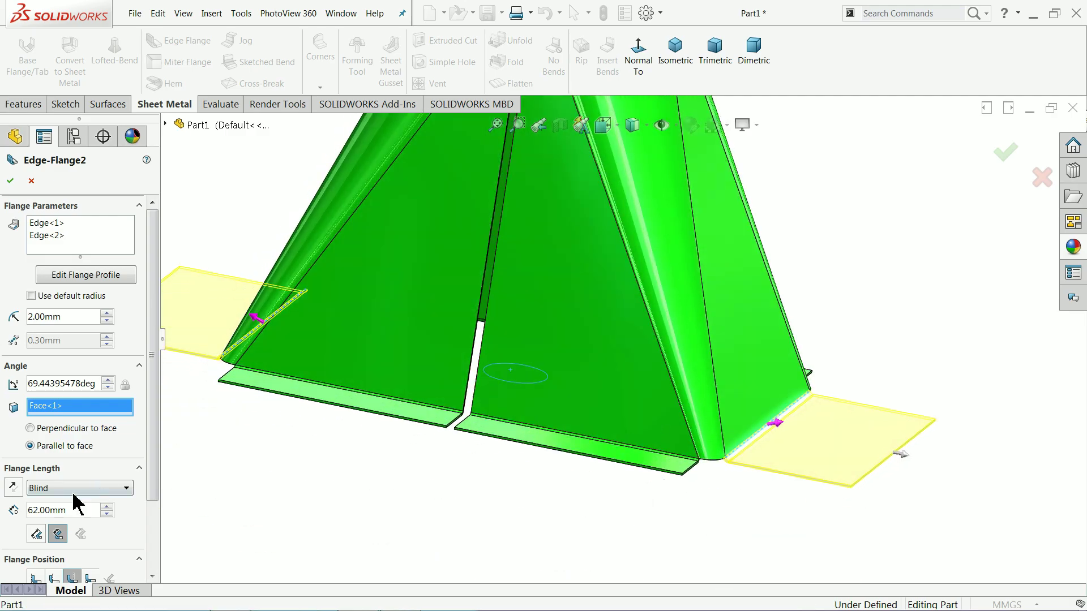
pyautogui.write('25')
pyautogui.press('Return')
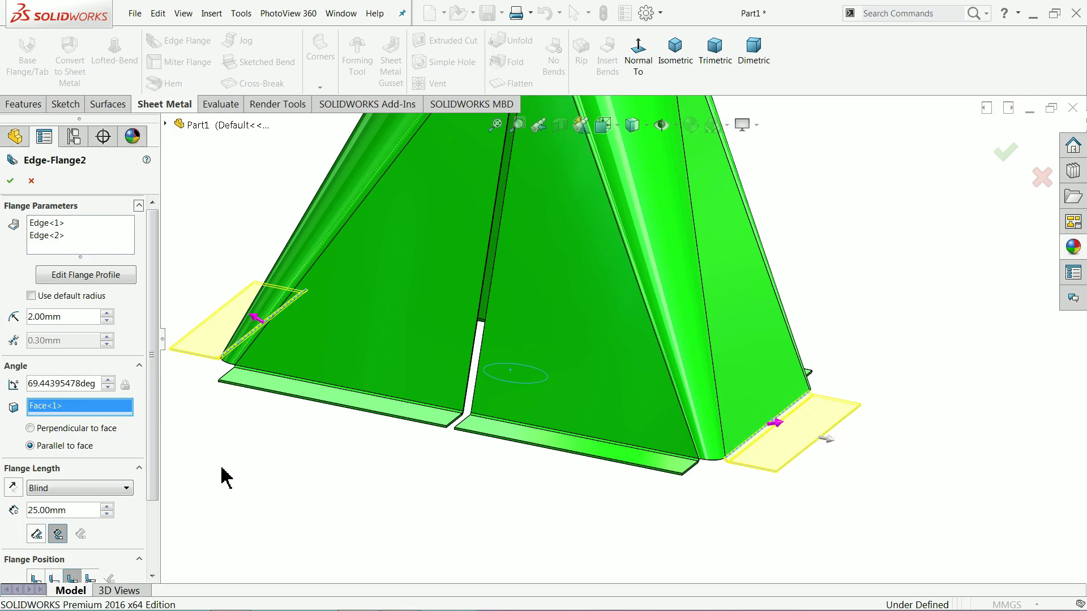
pyautogui.moveTo(154, 461); pyautogui.dragTo(149, 517)
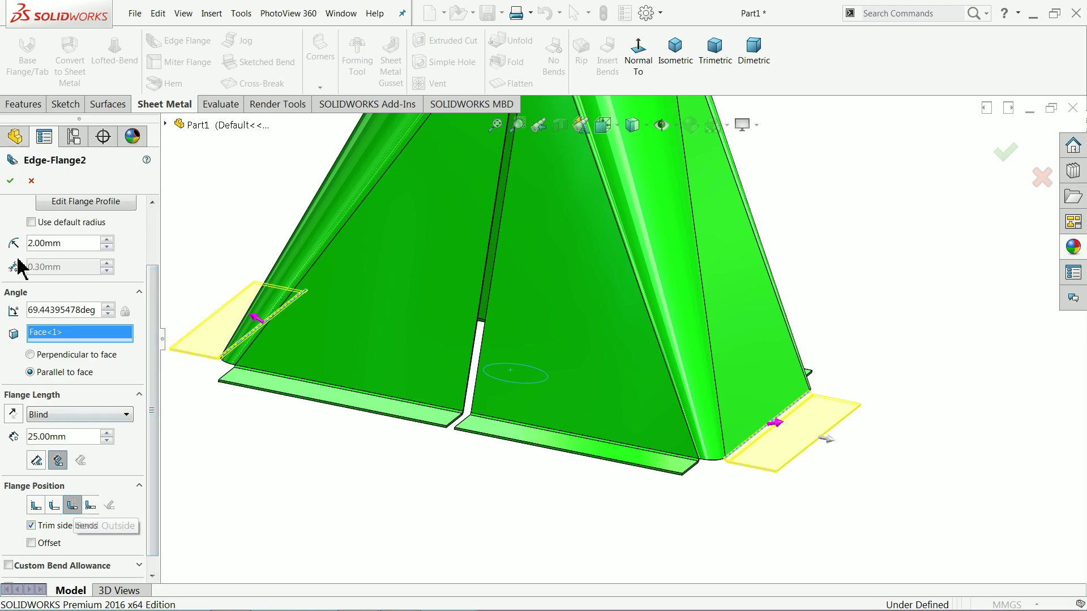
pyautogui.click(10, 180)
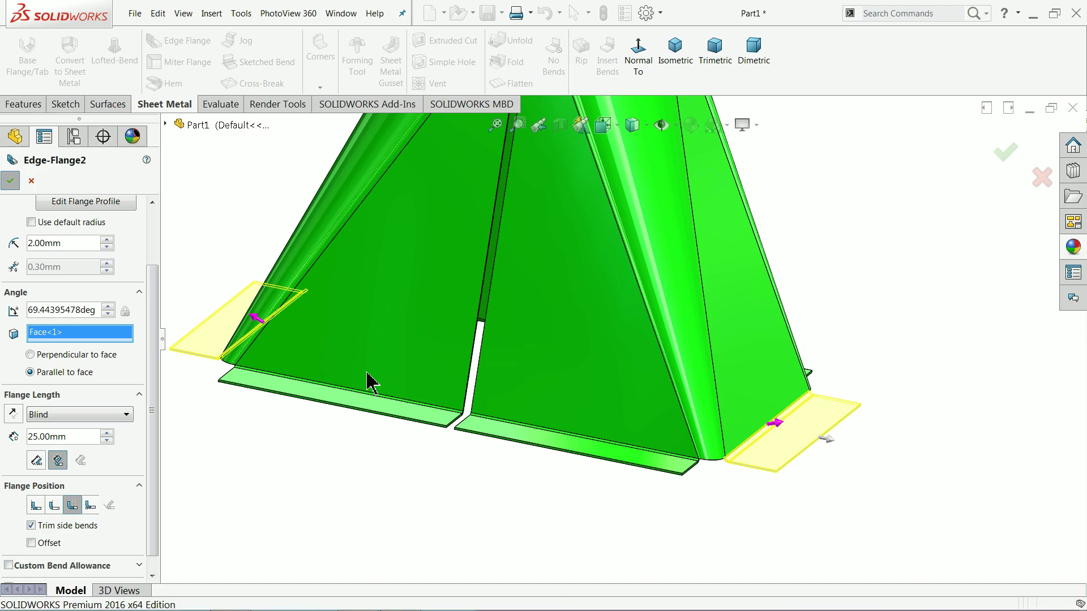
# Step: Hide the leftover Surface-Plane1 on the flattened hopper and face the flat pattern
pyautogui.scroll(8, 623, 334)
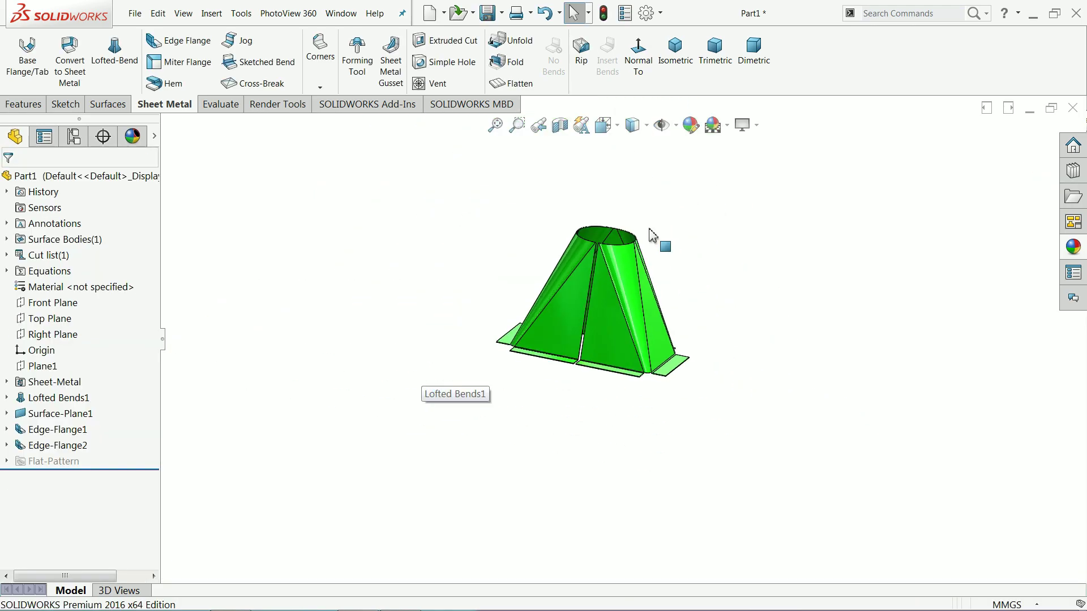
pyautogui.scroll(-3, 651, 243)
pyautogui.moveTo(607, 334); pyautogui.dragTo(585, 363, button='middle')
pyautogui.scroll(-3, 618, 368)
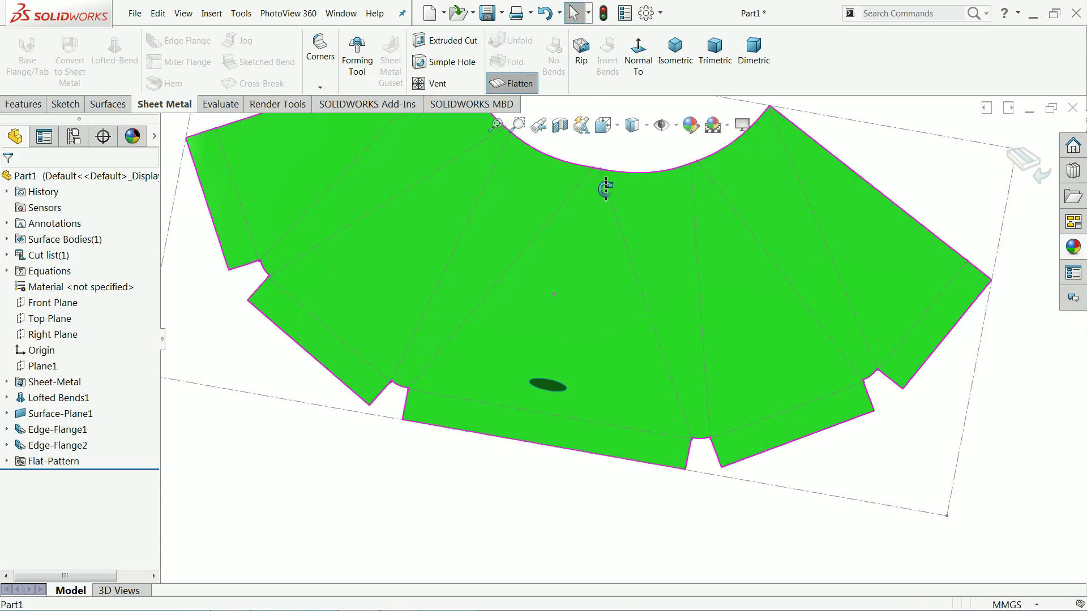
pyautogui.moveTo(565, 311); pyautogui.dragTo(536, 415, button='middle')
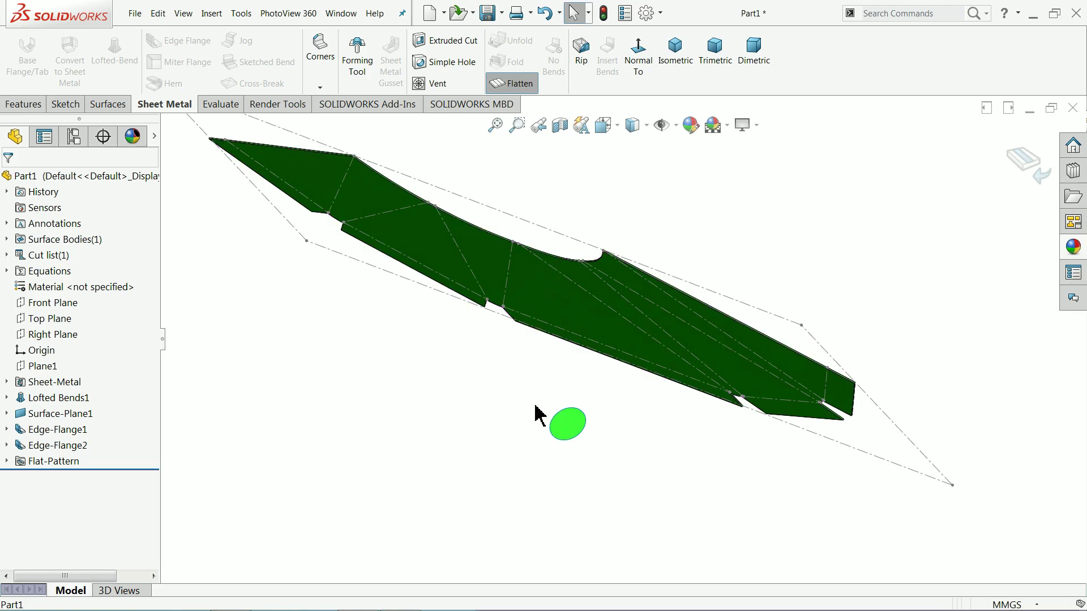
pyautogui.click(564, 442)
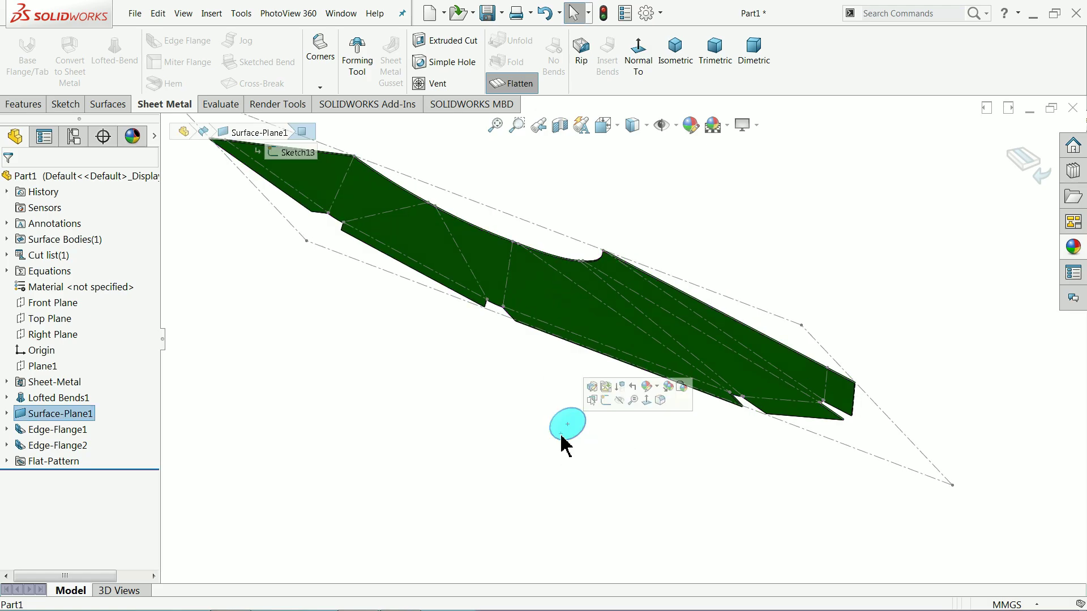
pyautogui.click(620, 402)
pyautogui.moveTo(509, 376); pyautogui.dragTo(468, 364, button='middle')
# Step: Export the flat pattern to Part1.dxf with Sheet metal geometry output
pyautogui.rightClick(534, 254)
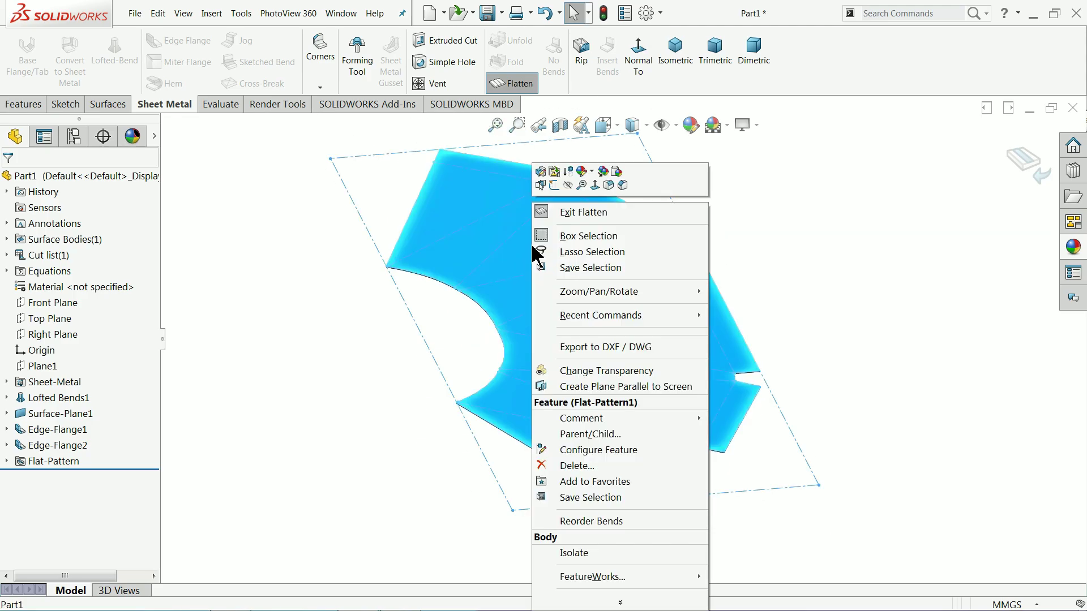
pyautogui.click(595, 348)
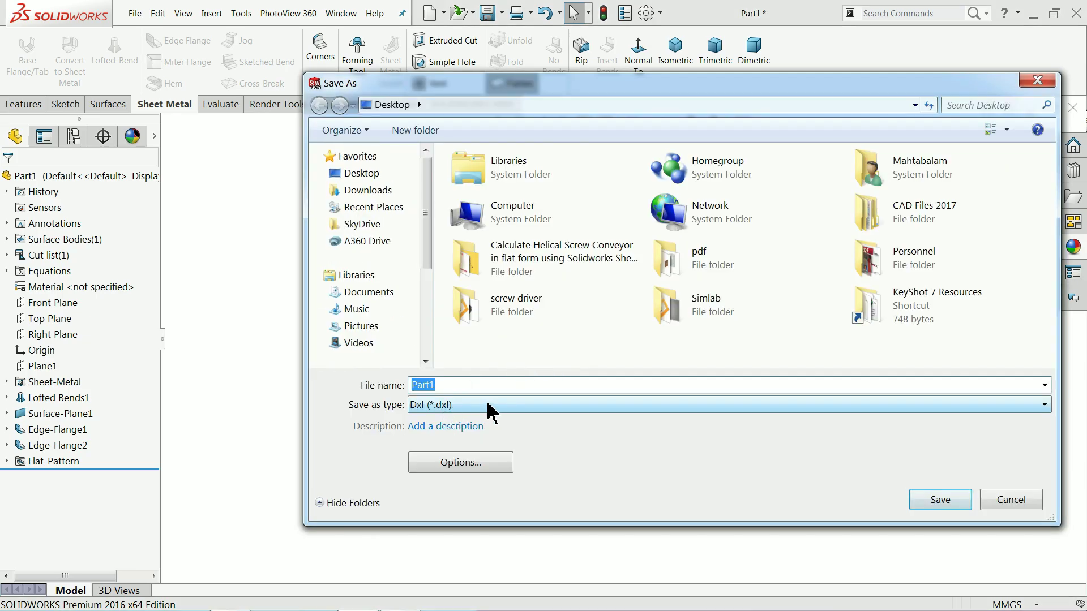
pyautogui.click(939, 500)
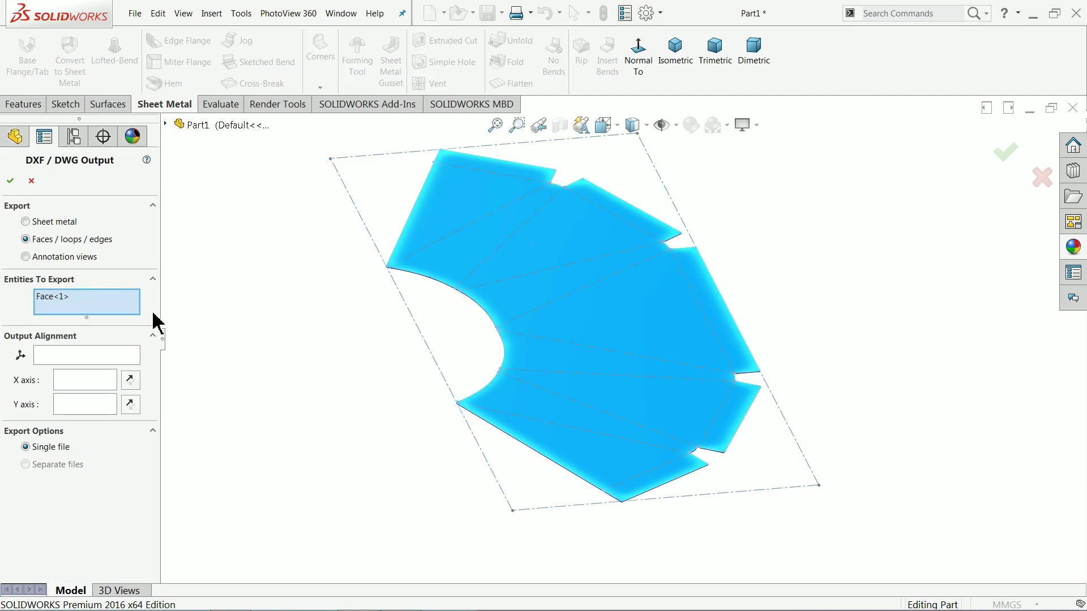
pyautogui.click(45, 223)
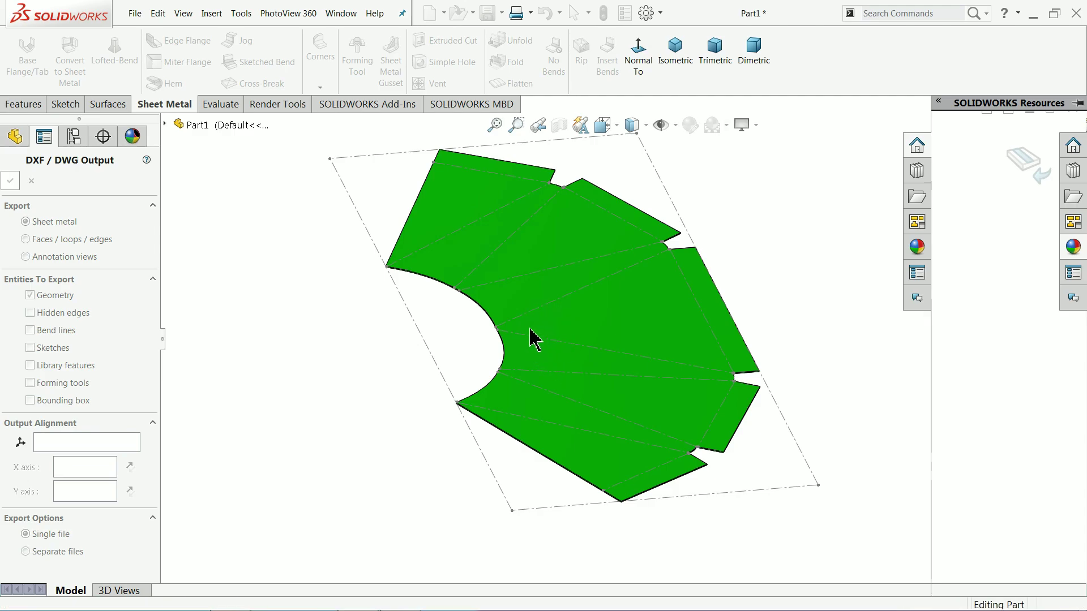
pyautogui.press('Return')
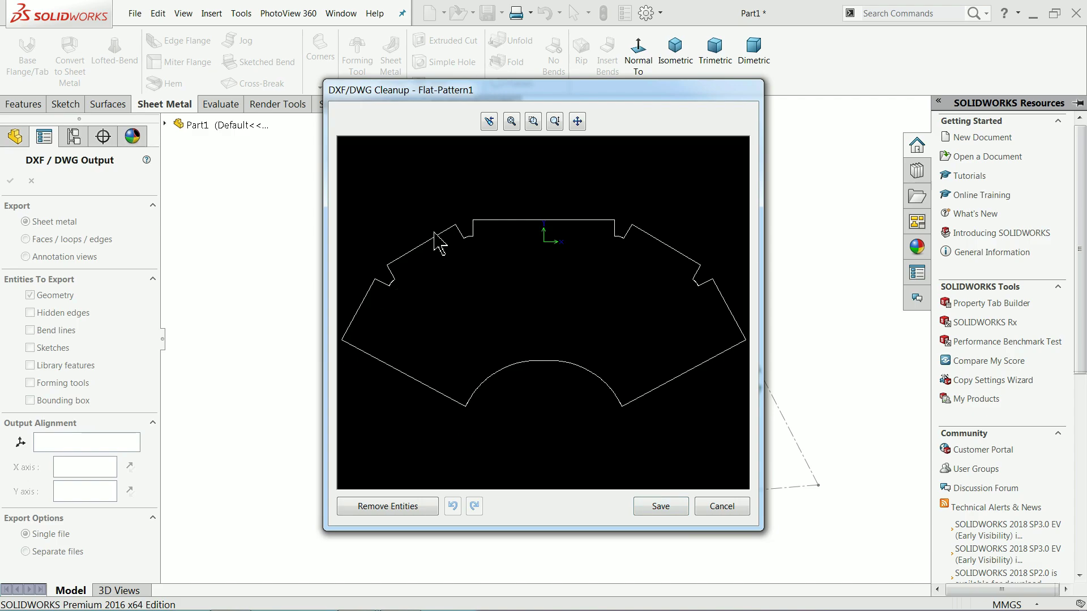
# Step: Save the cleaned-up DXF and exit the flat pattern to refold the hopper
pyautogui.click(653, 506)
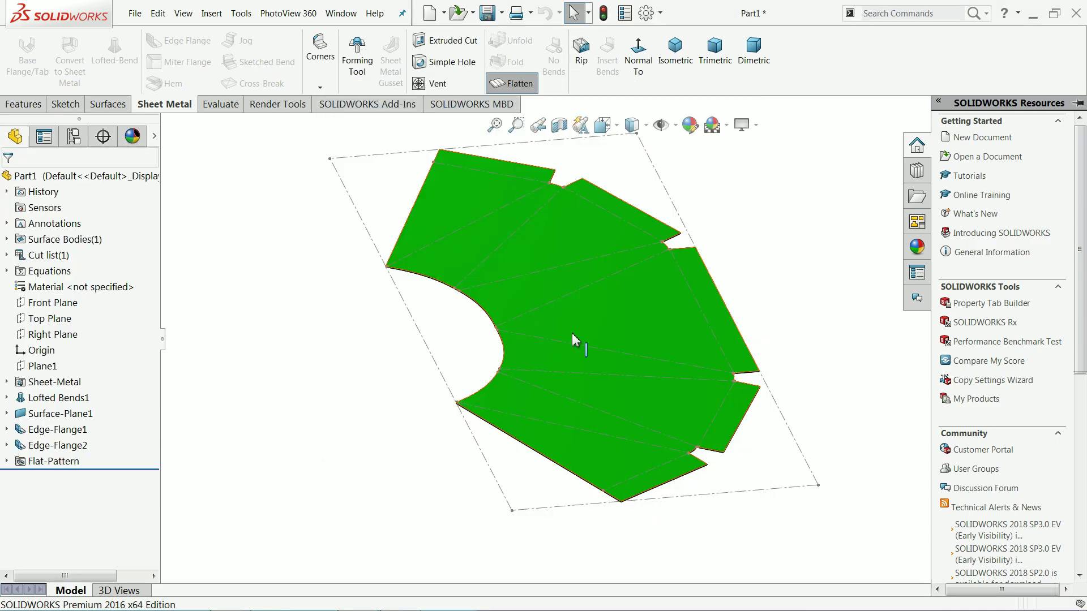
pyautogui.moveTo(444, 311); pyautogui.dragTo(592, 294, button='middle')
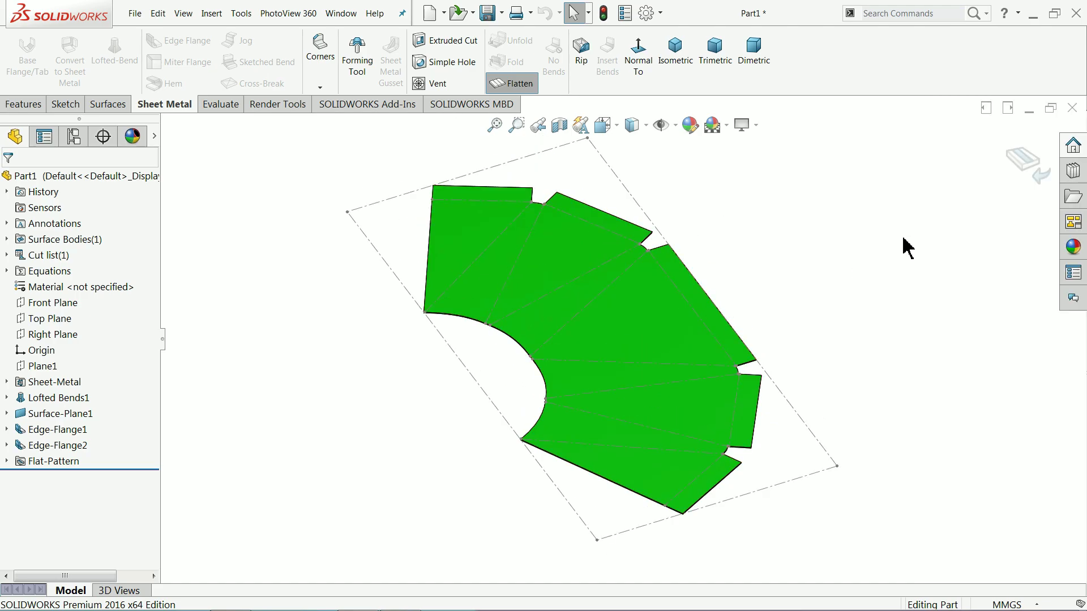
pyautogui.click(1024, 170)
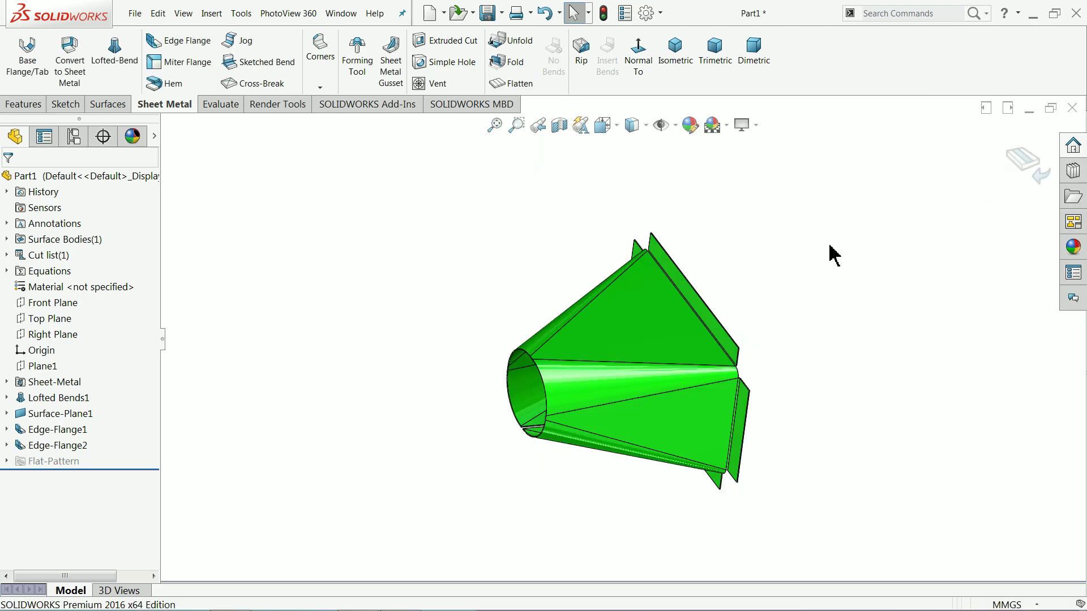